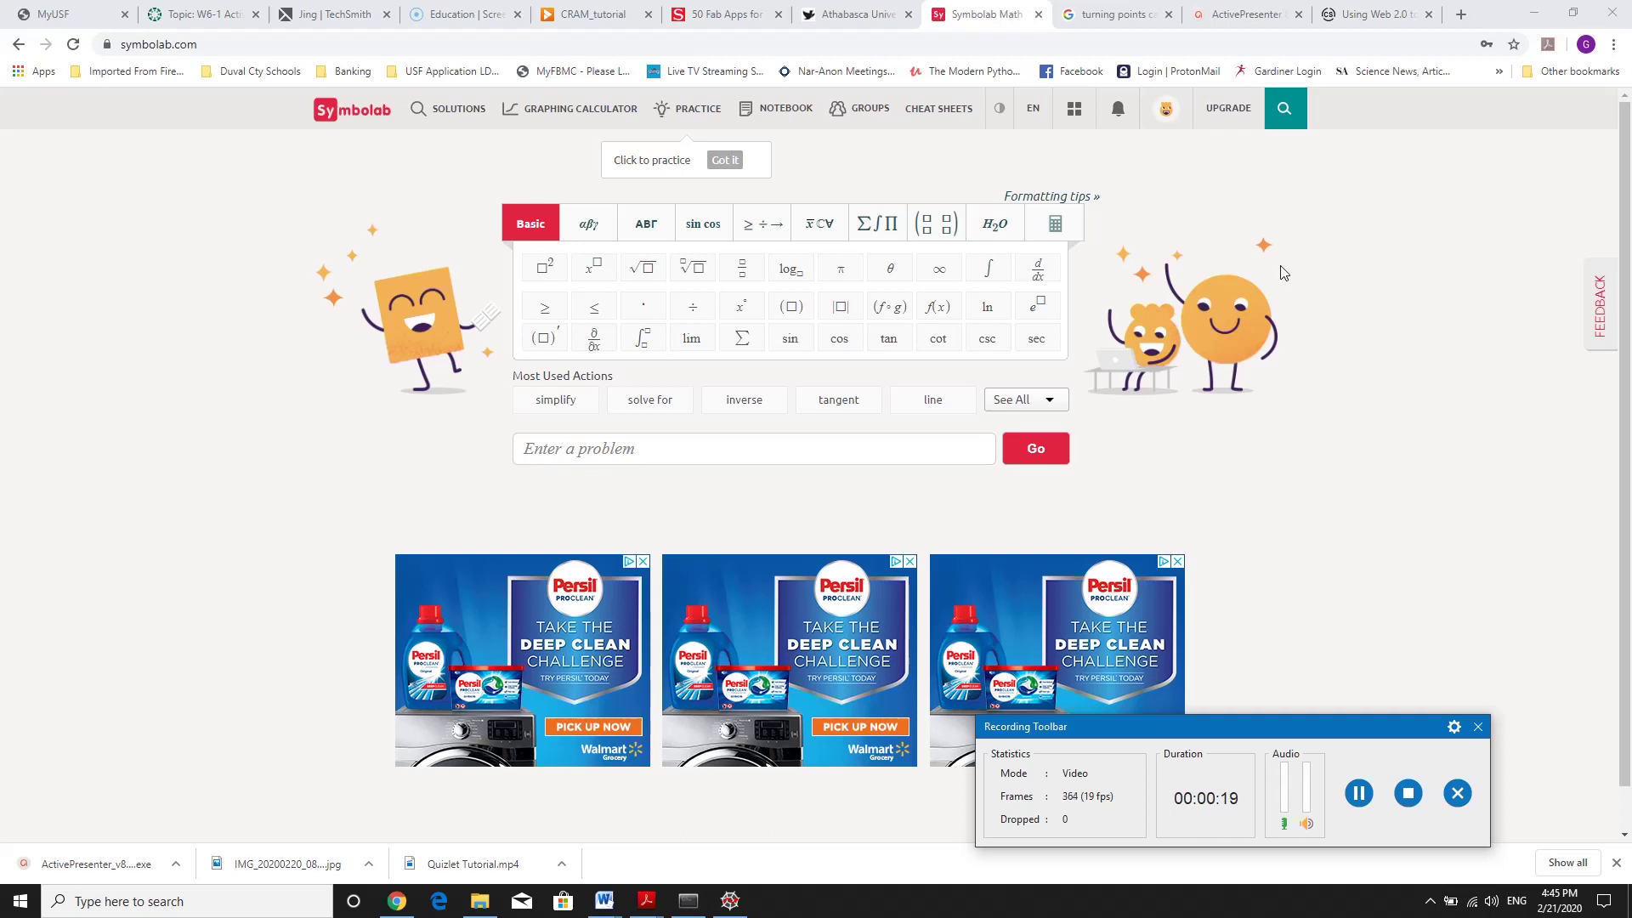
Sign out of the current account, then view the options for joining Symbolab and close them.
mouse_move(1152, 114)
left_click(1138, 290)
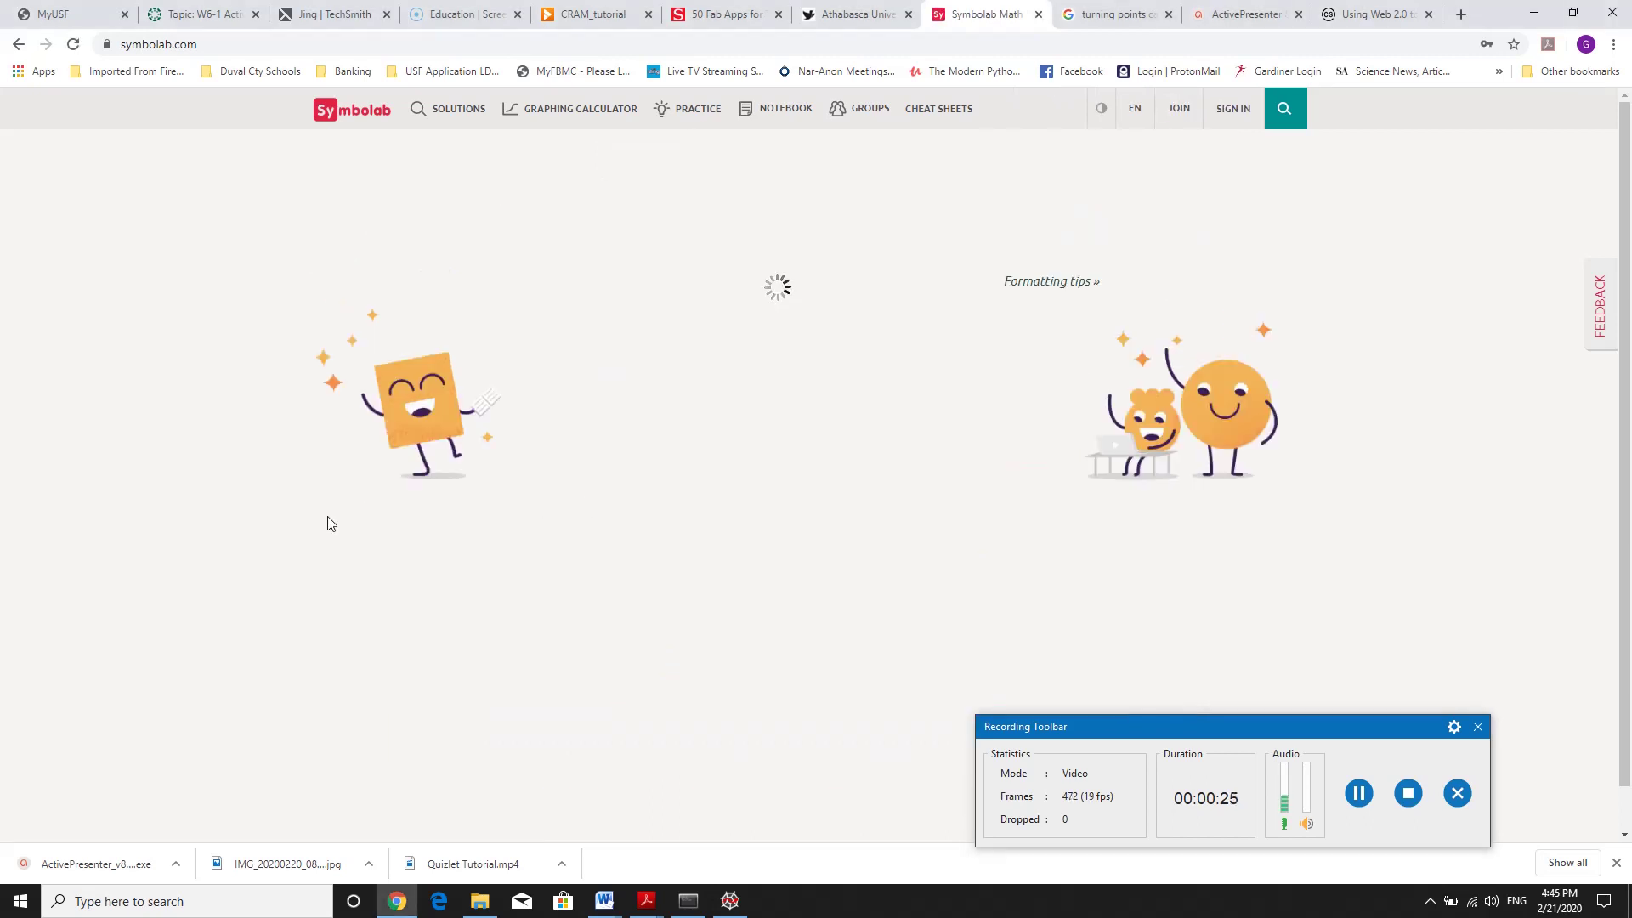
left_click(1179, 109)
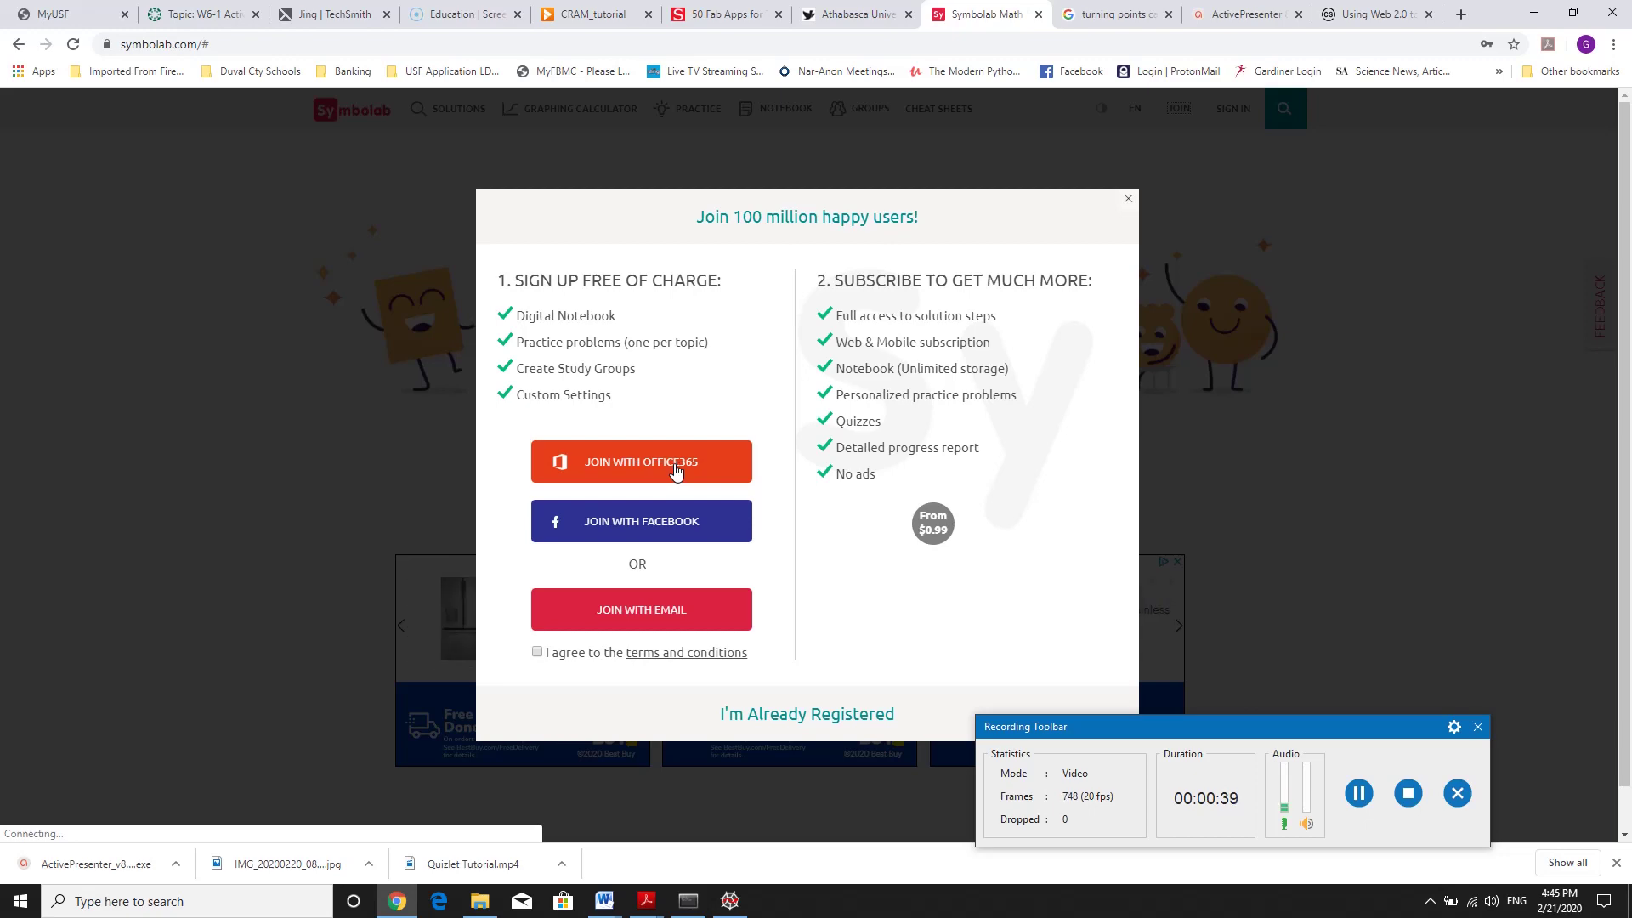
left_click(1128, 198)
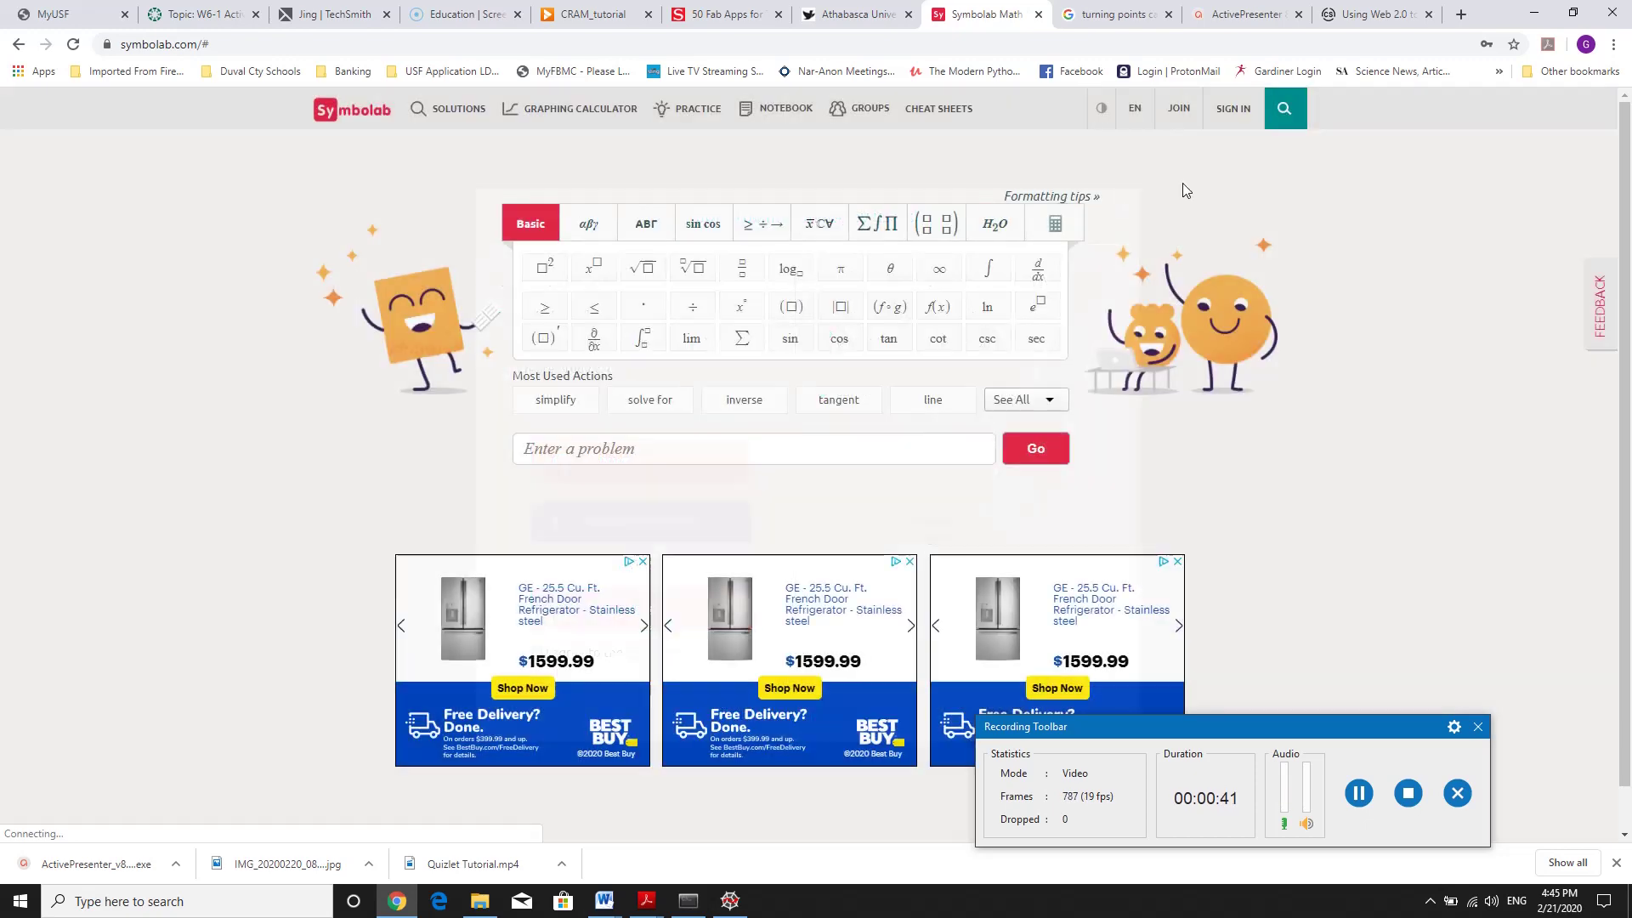
Sign in to the existing account with the prefilled e-mail and password.
left_click(1233, 108)
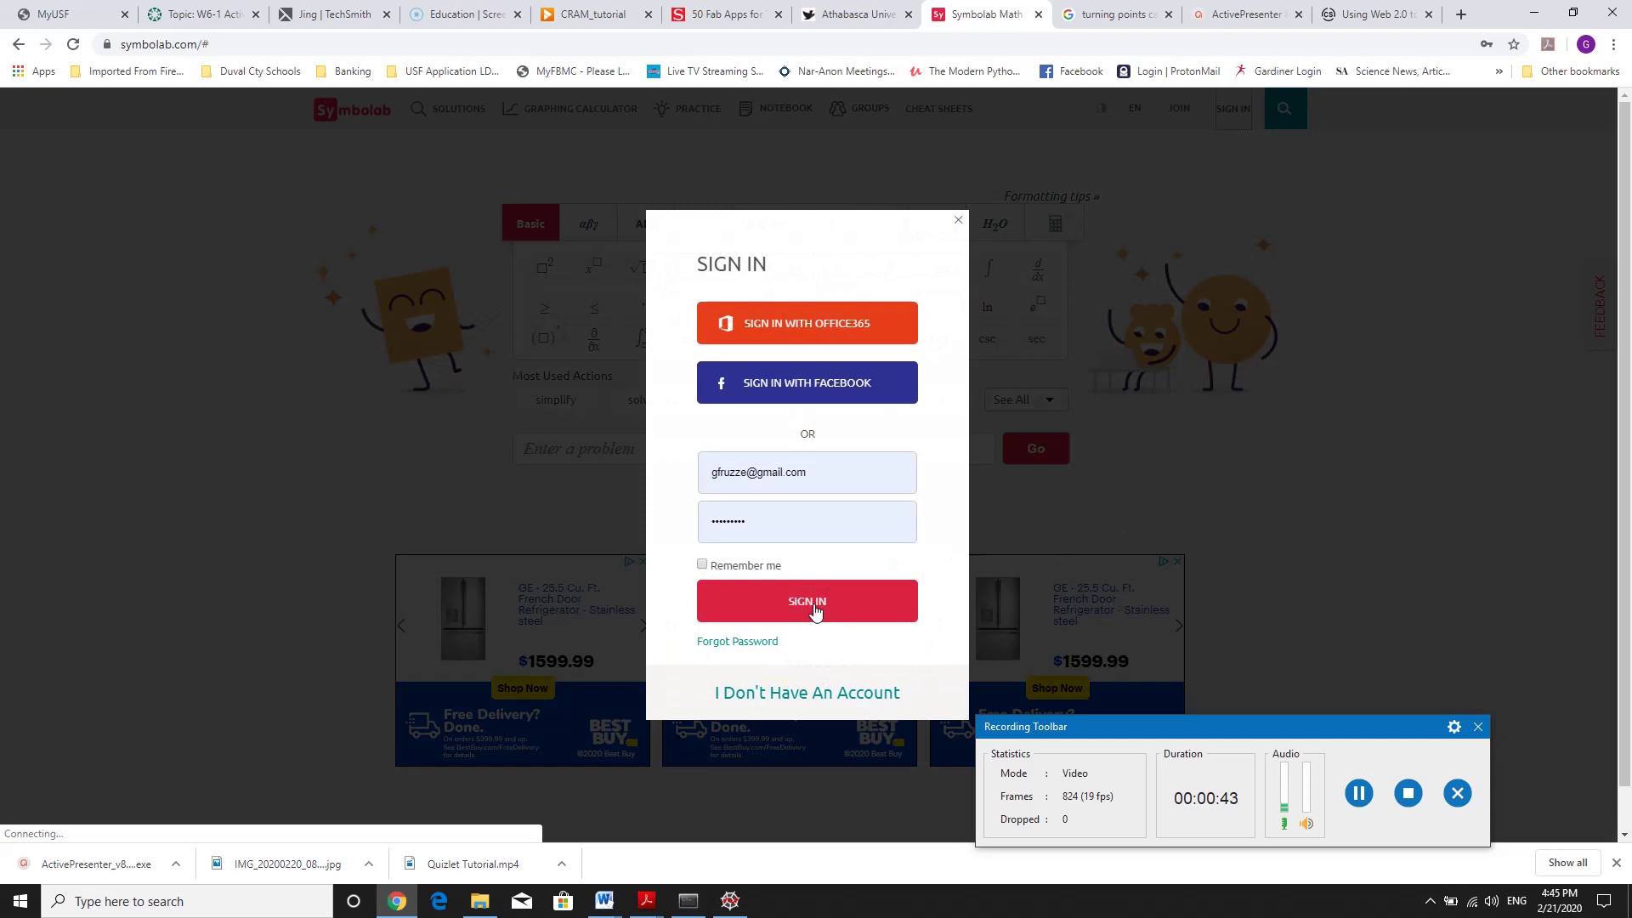
left_click(812, 606)
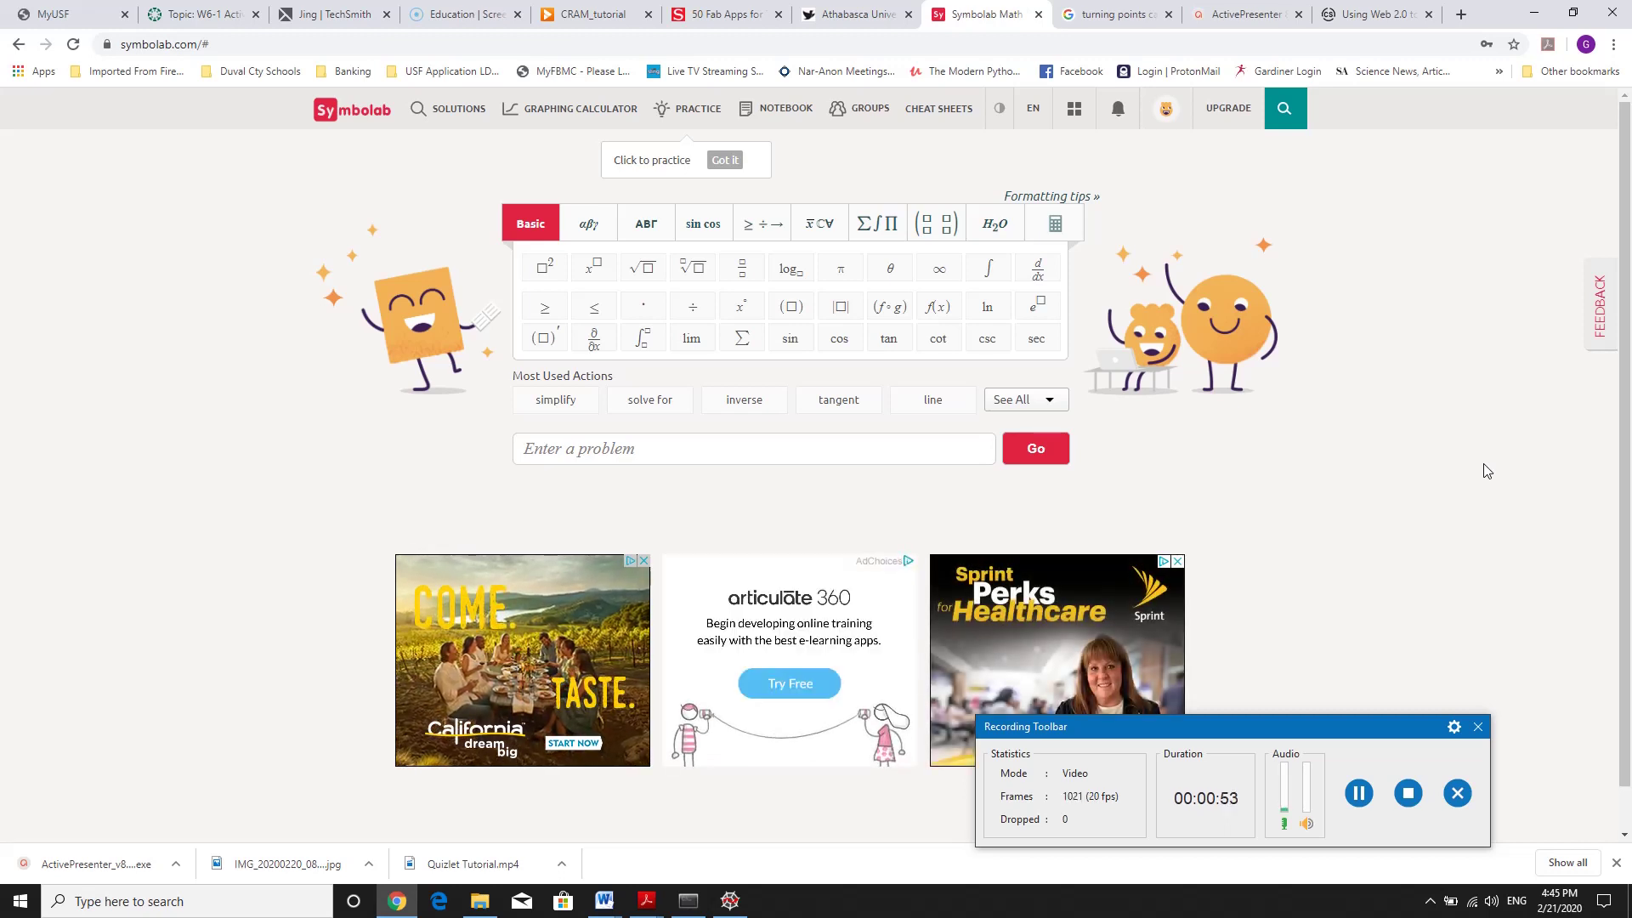
Enter the problem factor(x^2 − 7x + 12) and generate its step-by-step solution.
left_click(868, 452)
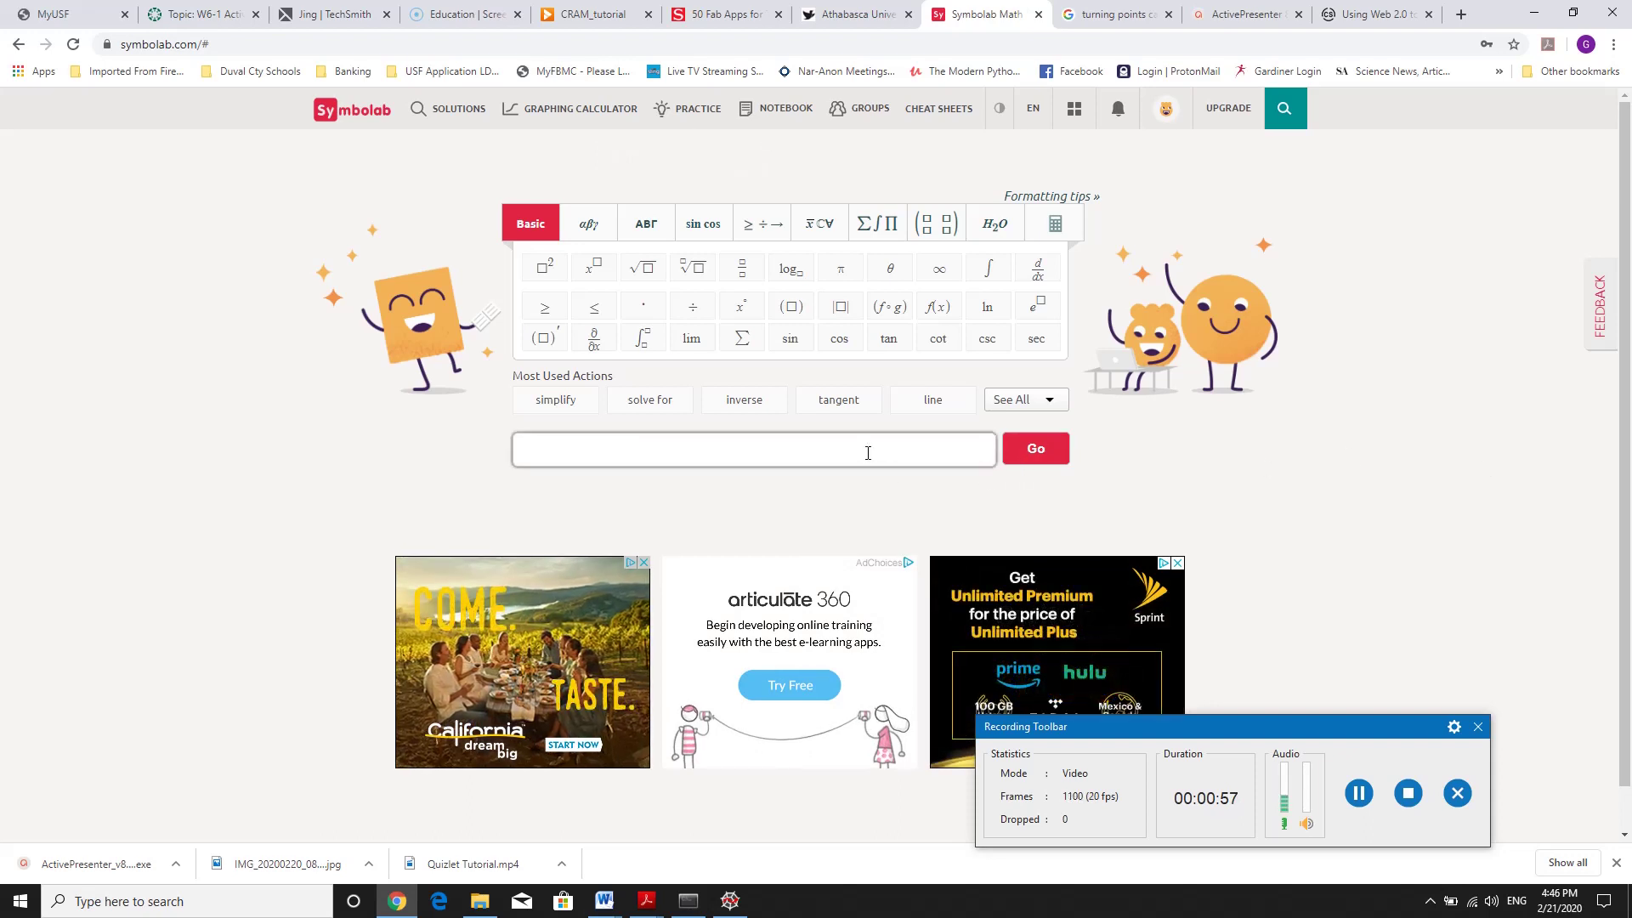
type("fa")
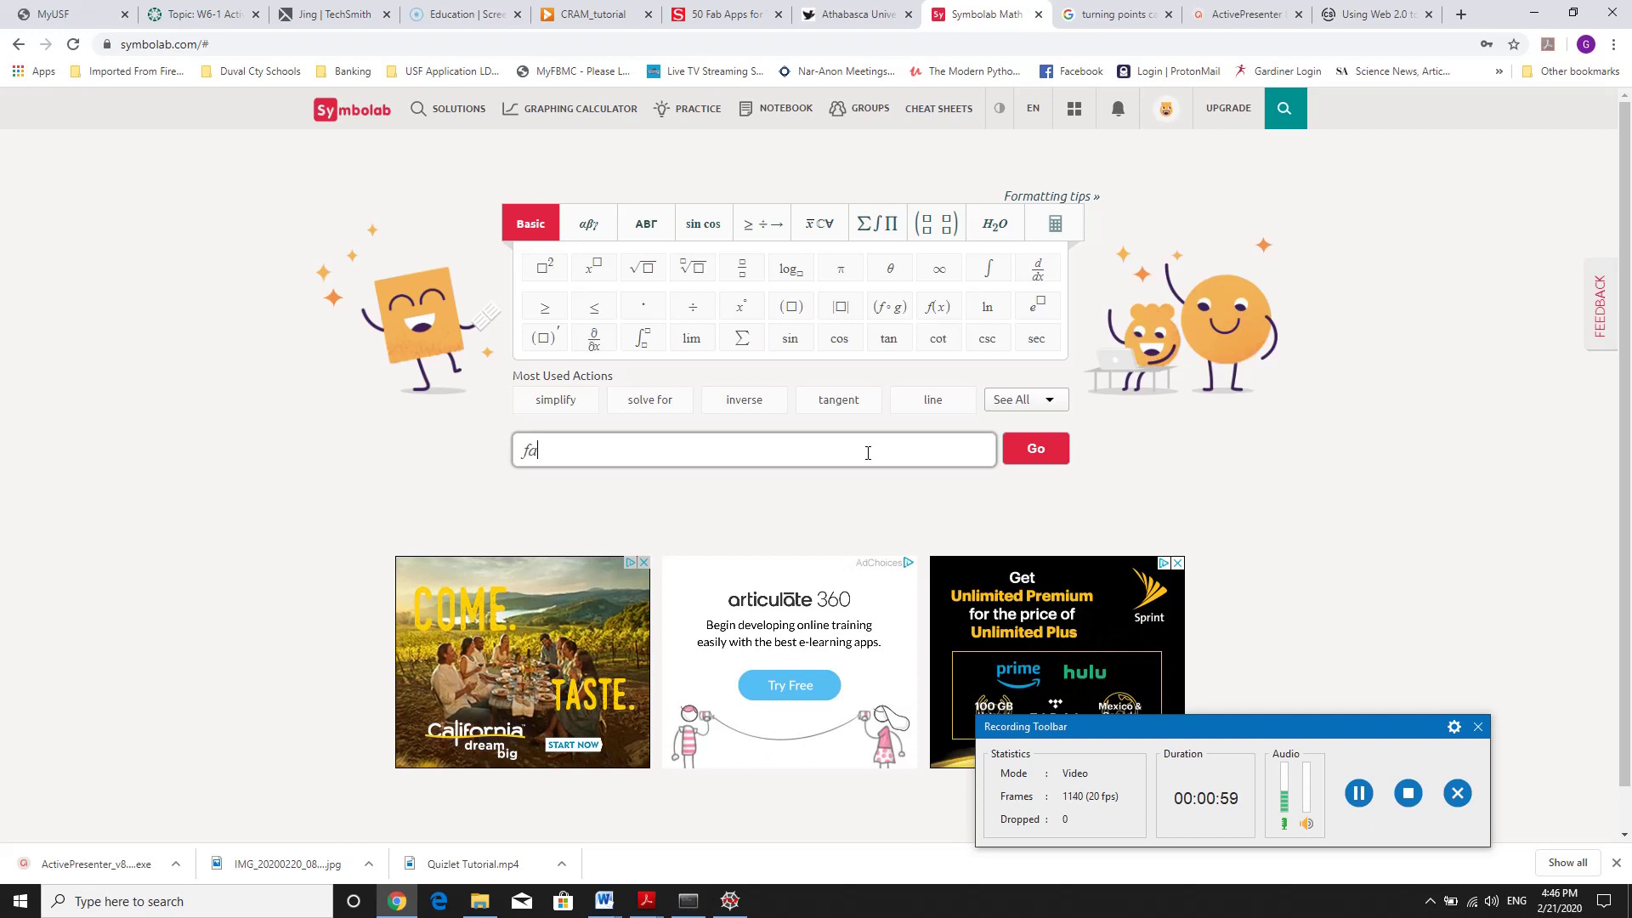
type("ctor(")
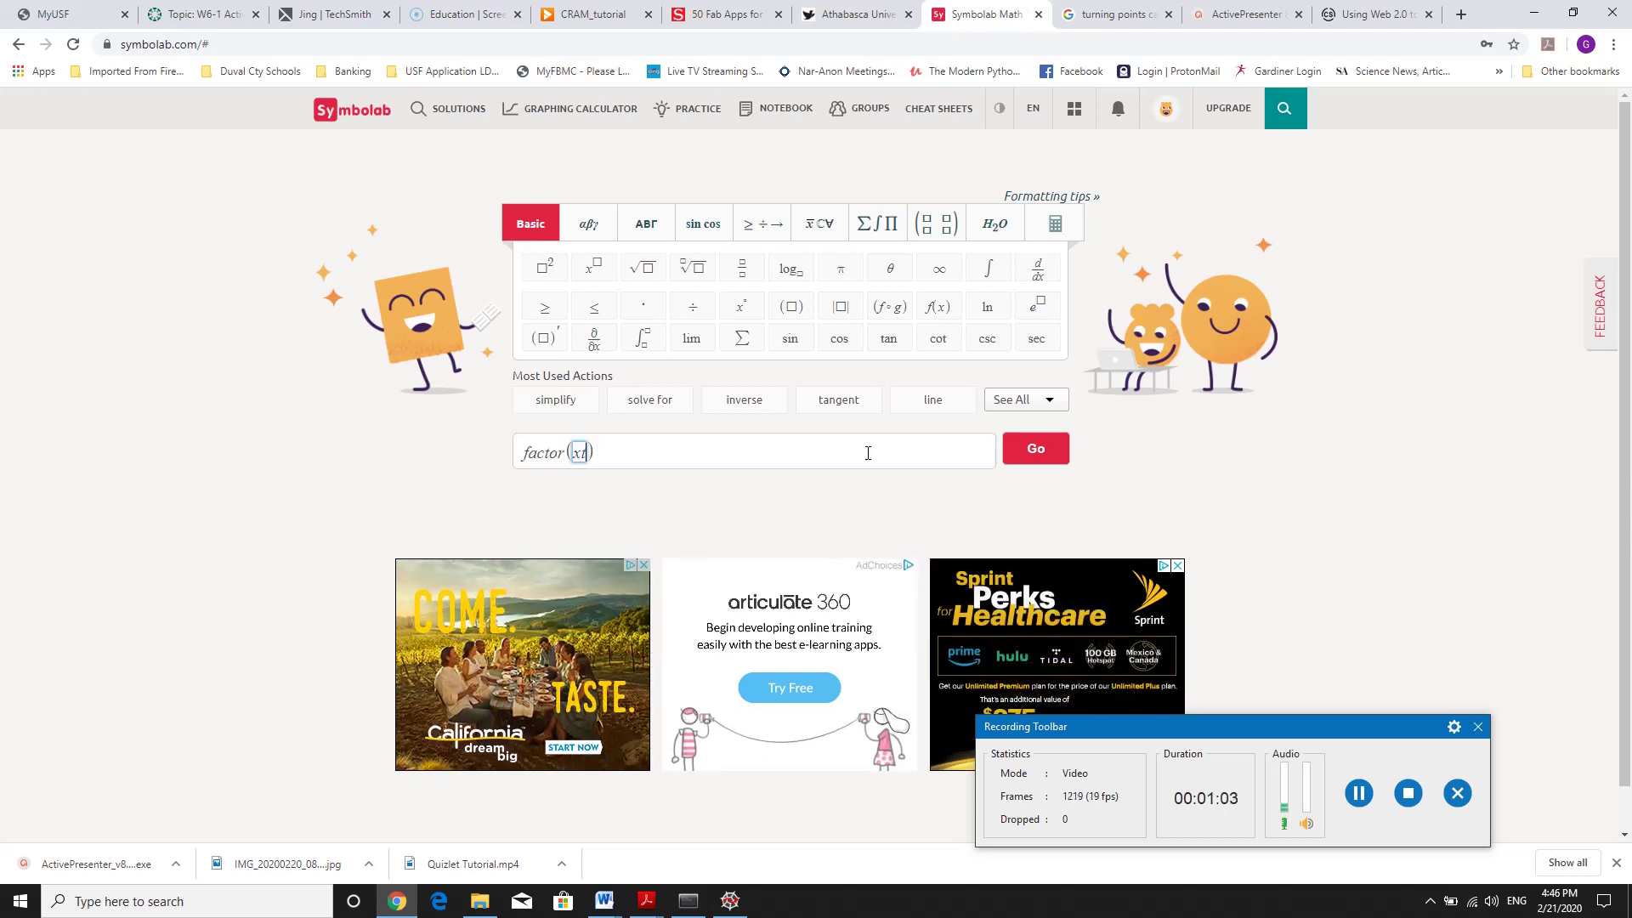
type("x^2")
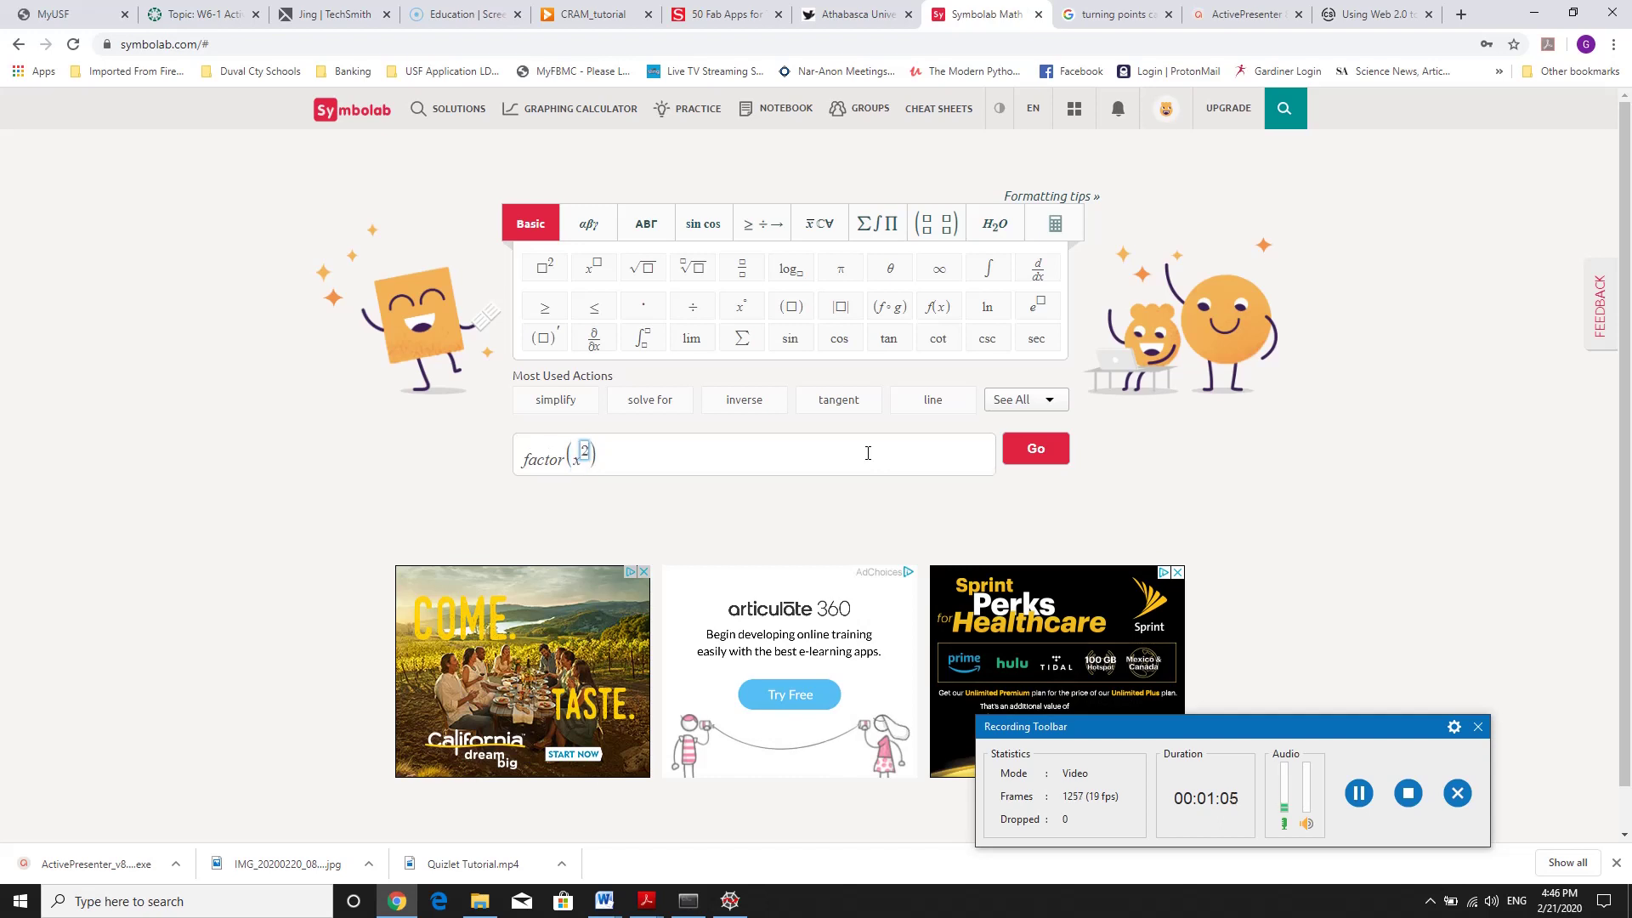
key("Right")
type("-7x")
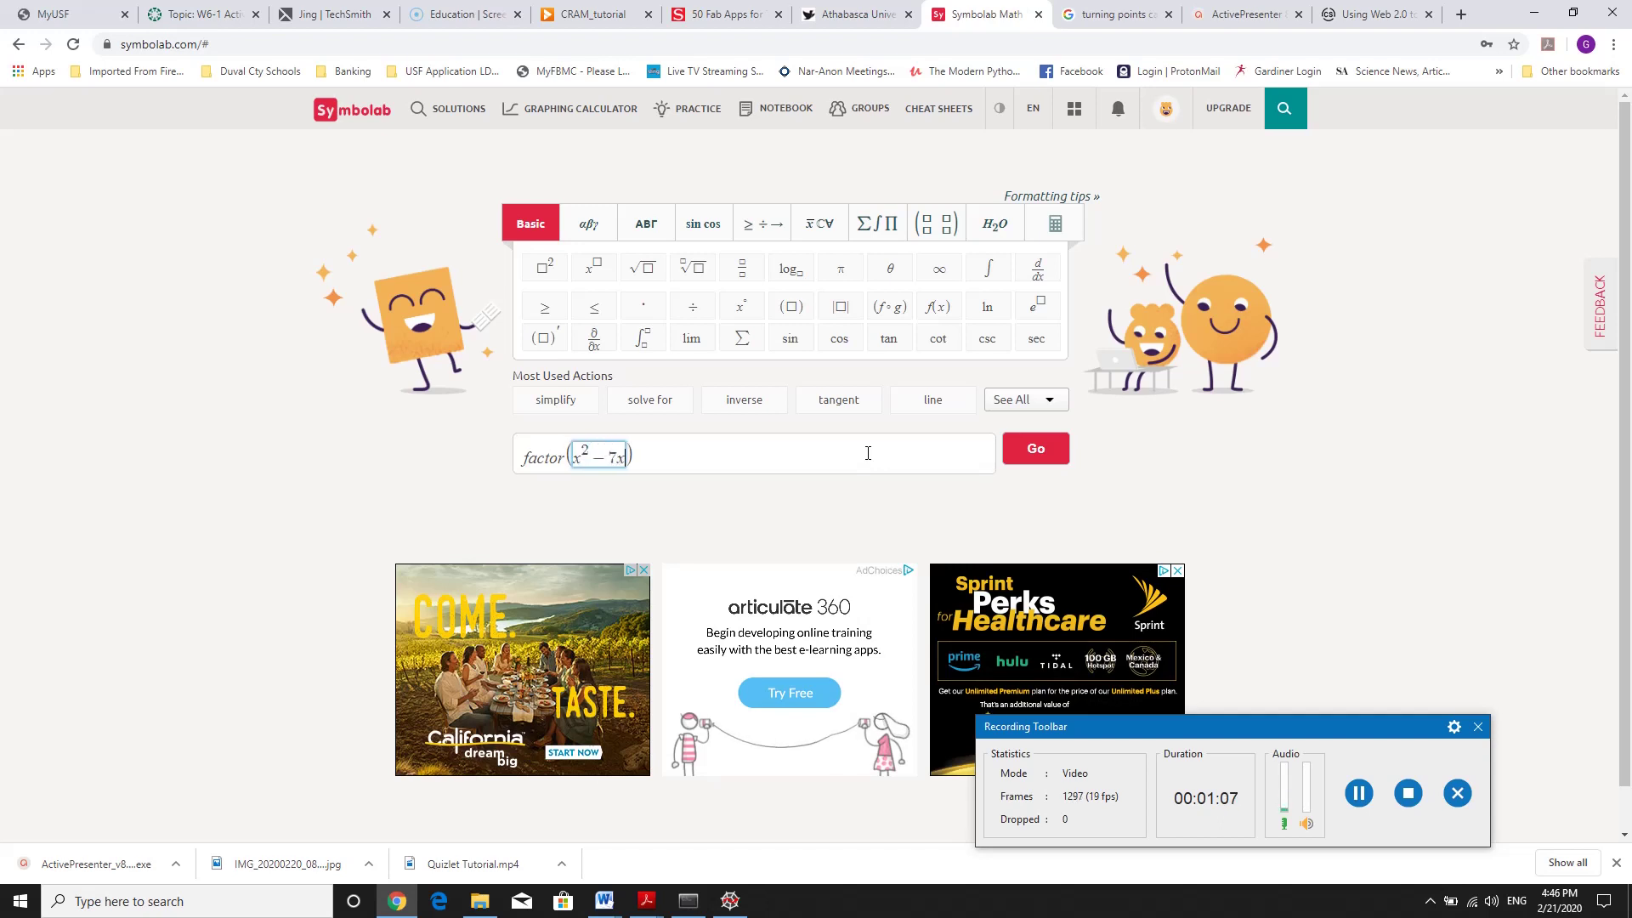
type("+12")
left_click(868, 453)
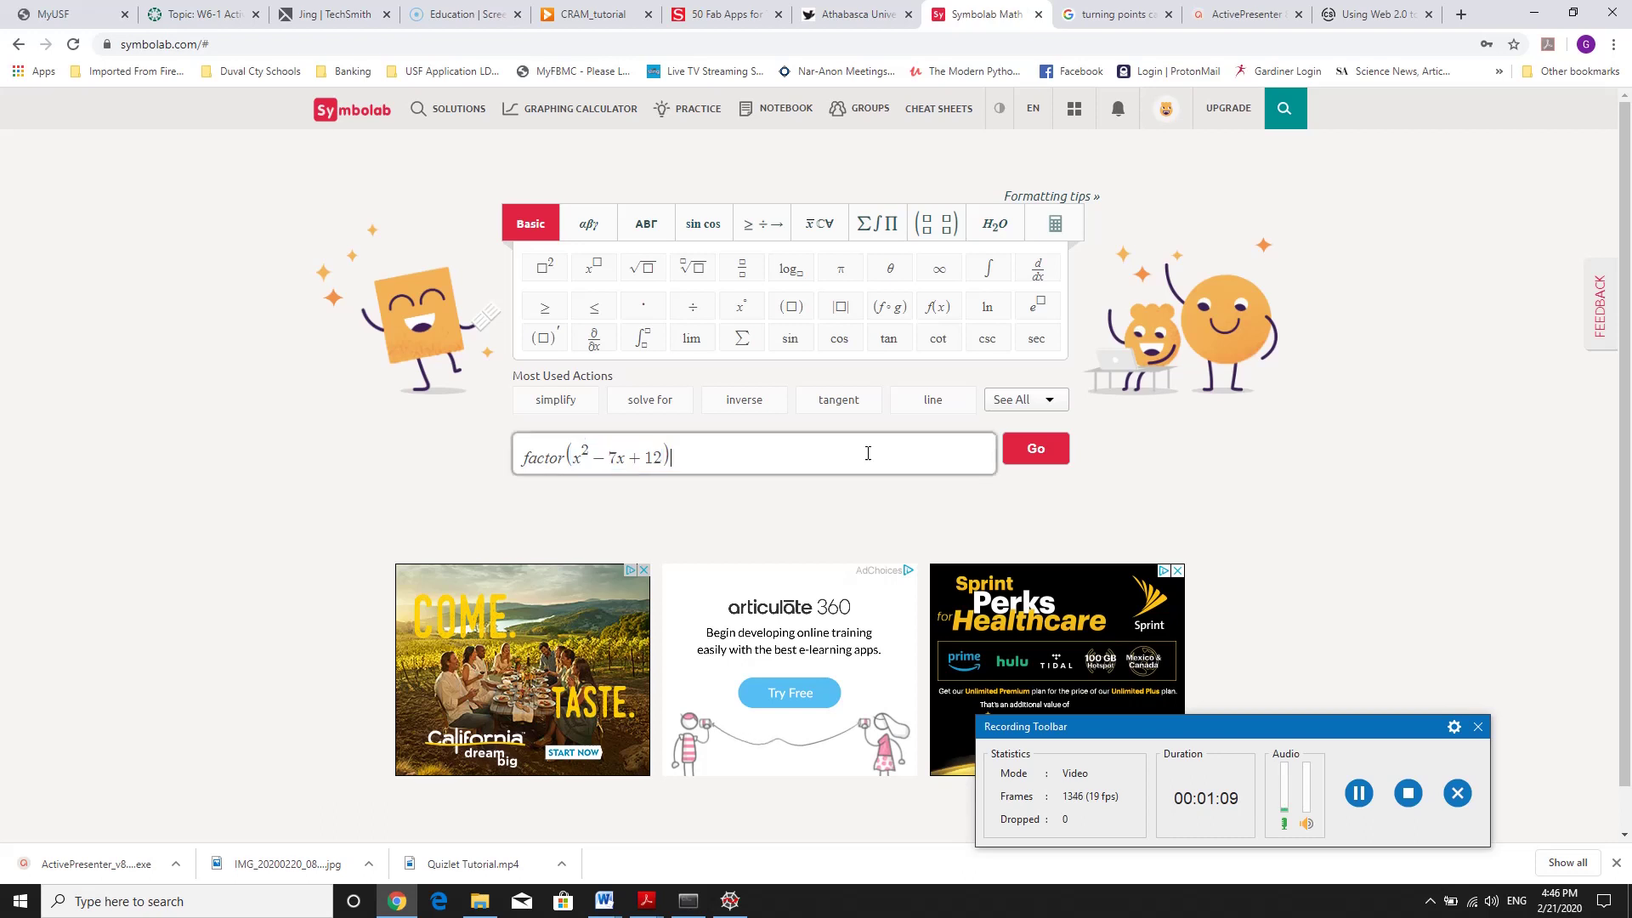
left_click(1045, 448)
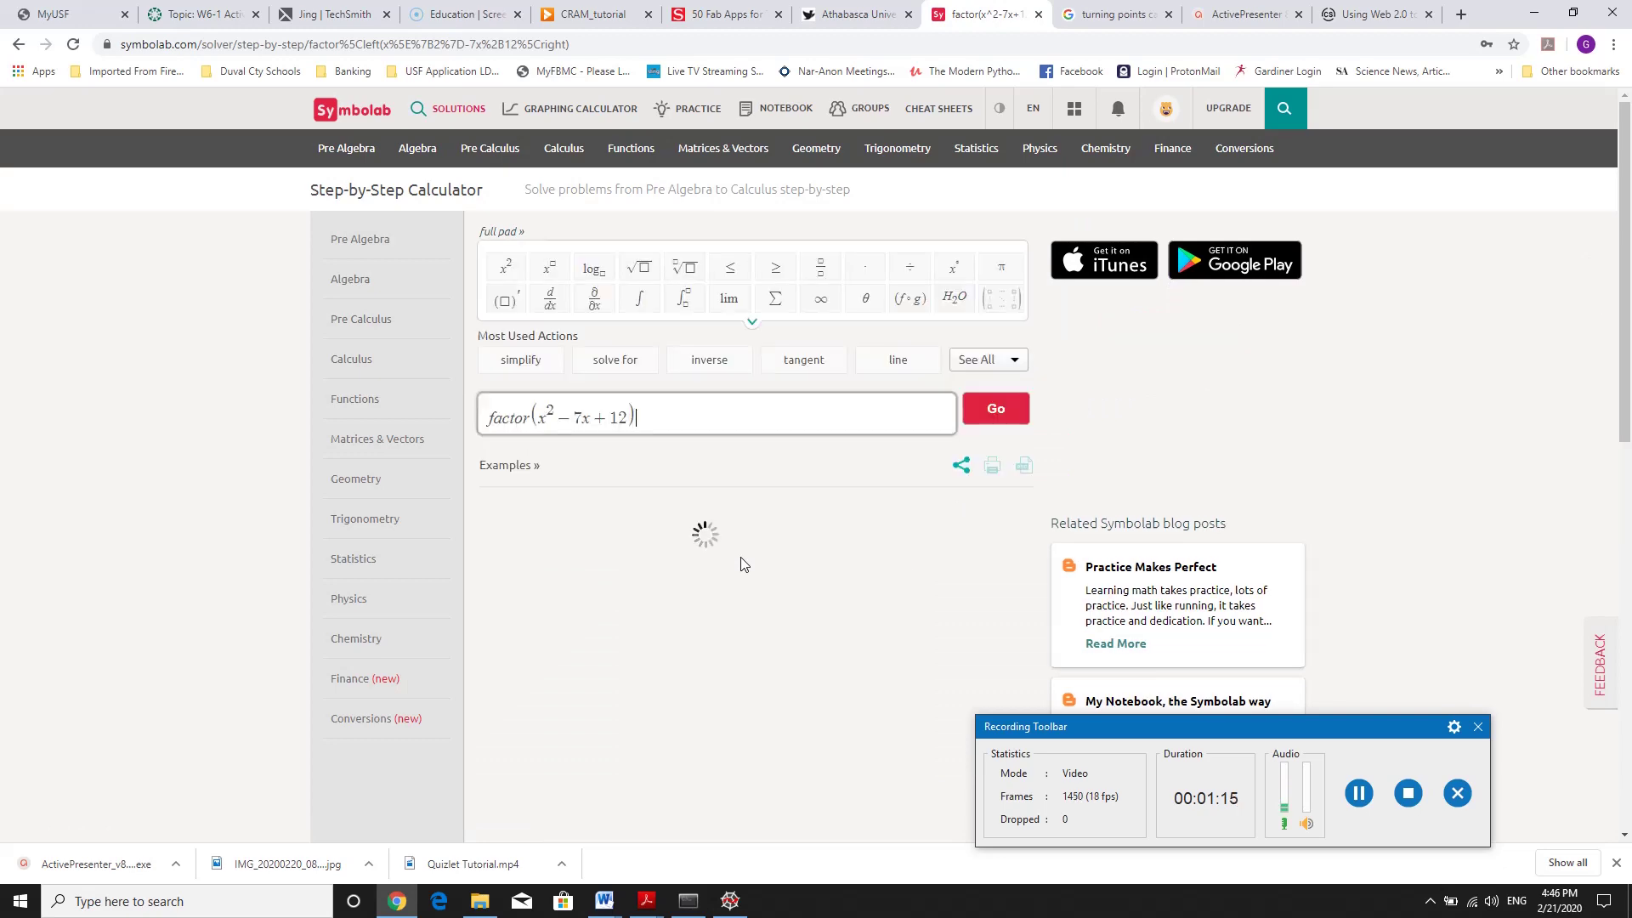
scroll(743, 562, "down", 3)
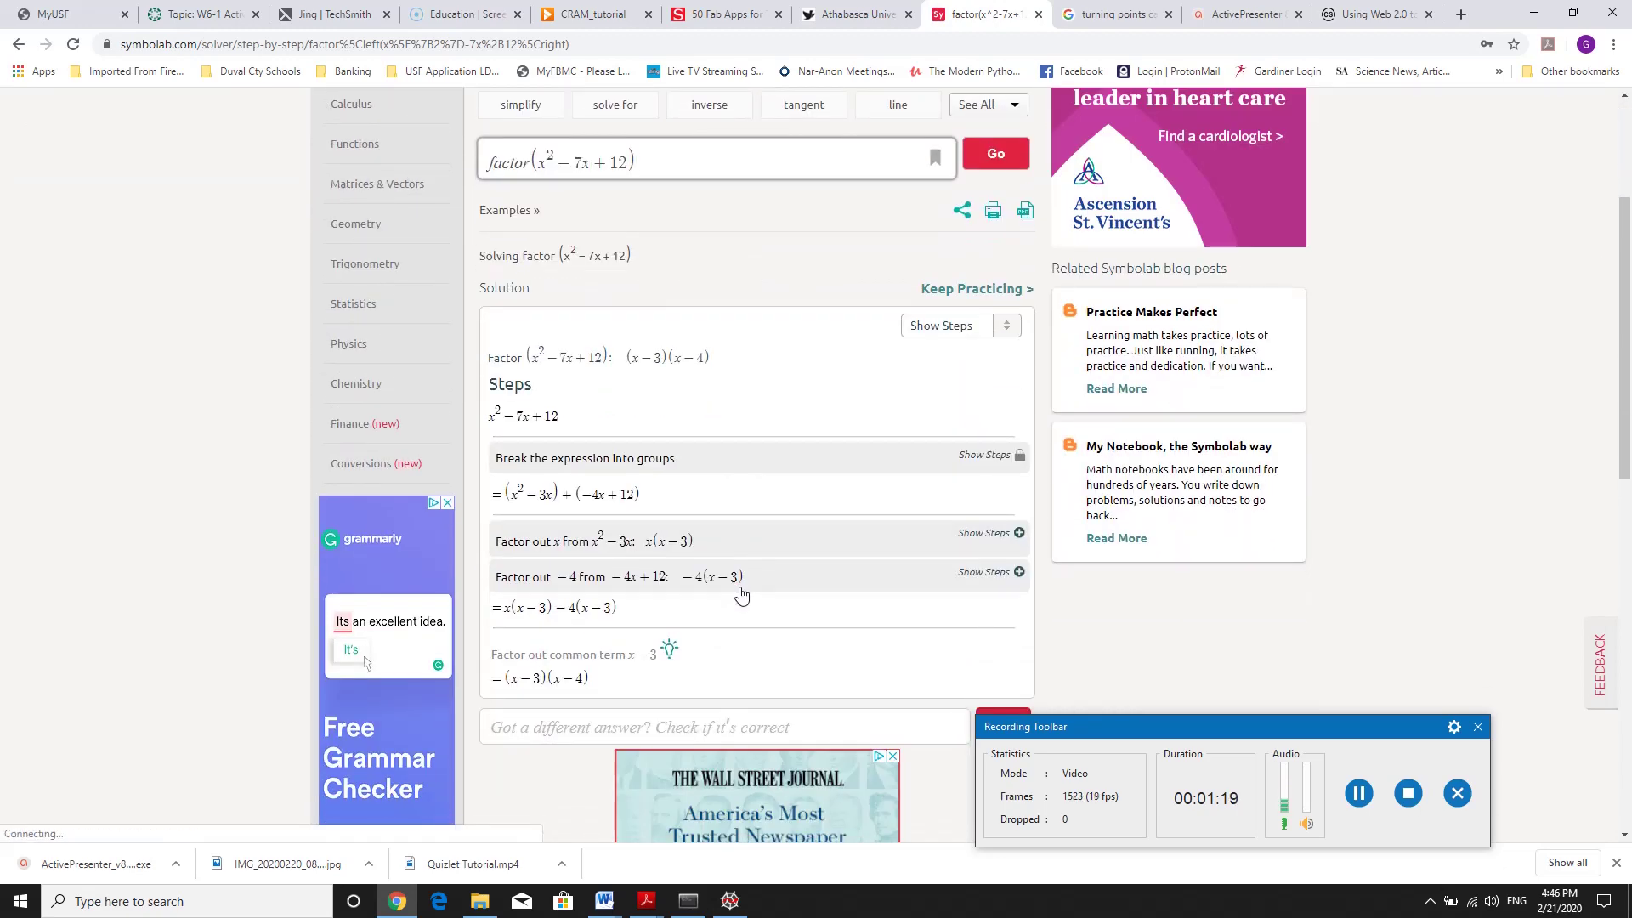
scroll(743, 592, "up", 3)
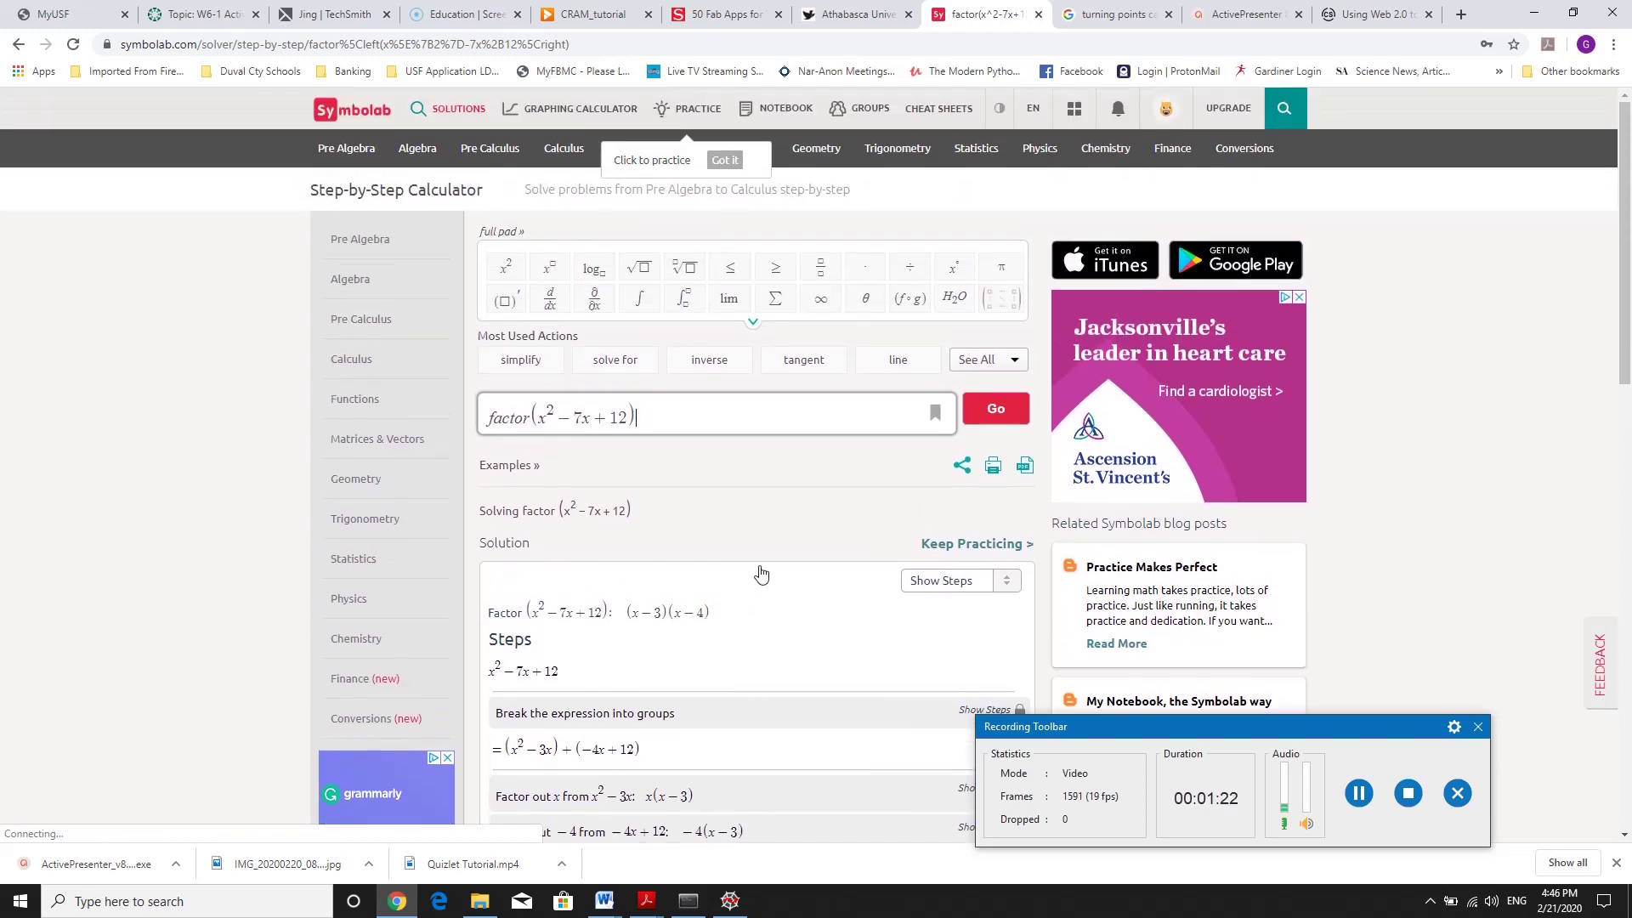
Try to switch the factoring solution's display to Step by Step and dismiss the subscription offer.
left_click(1003, 586)
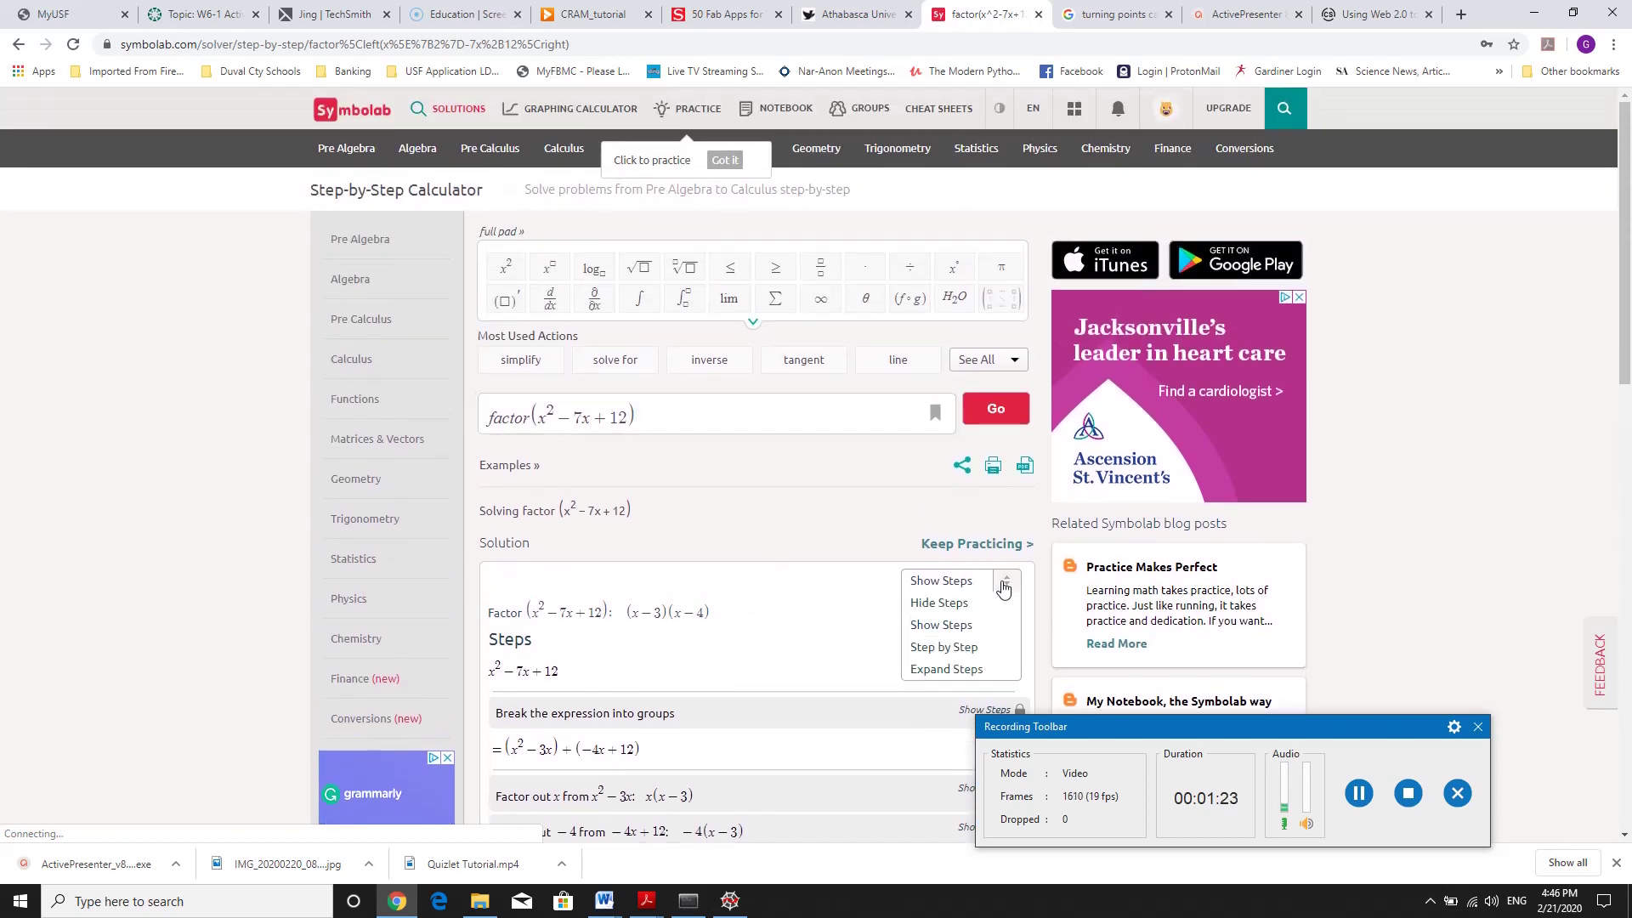
left_click(950, 648)
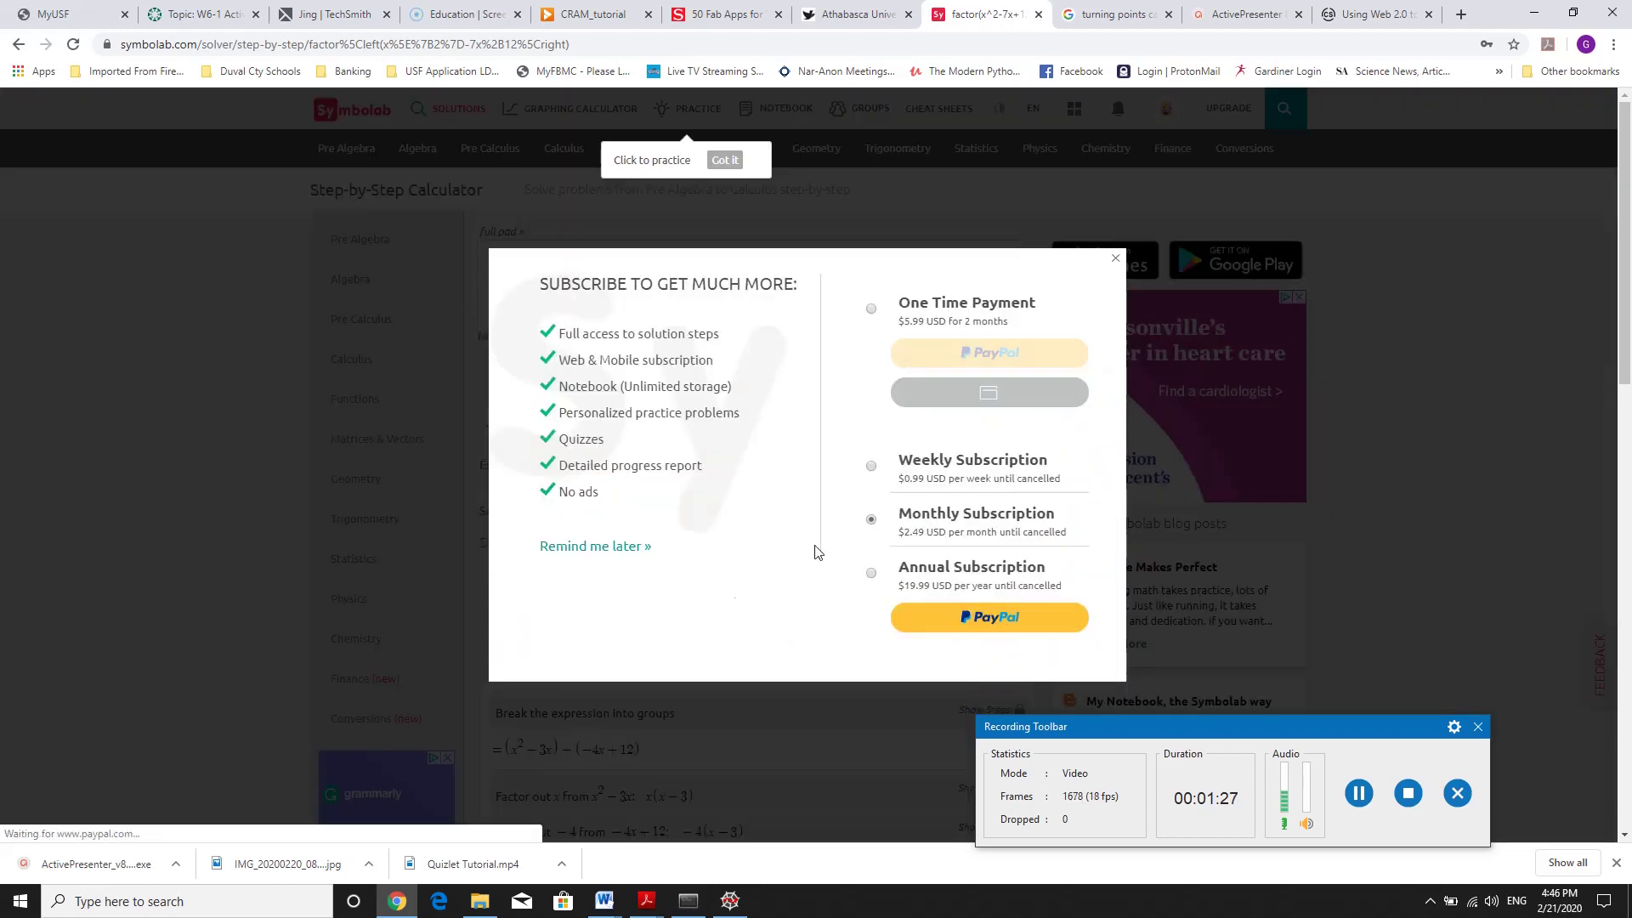
left_click(1116, 262)
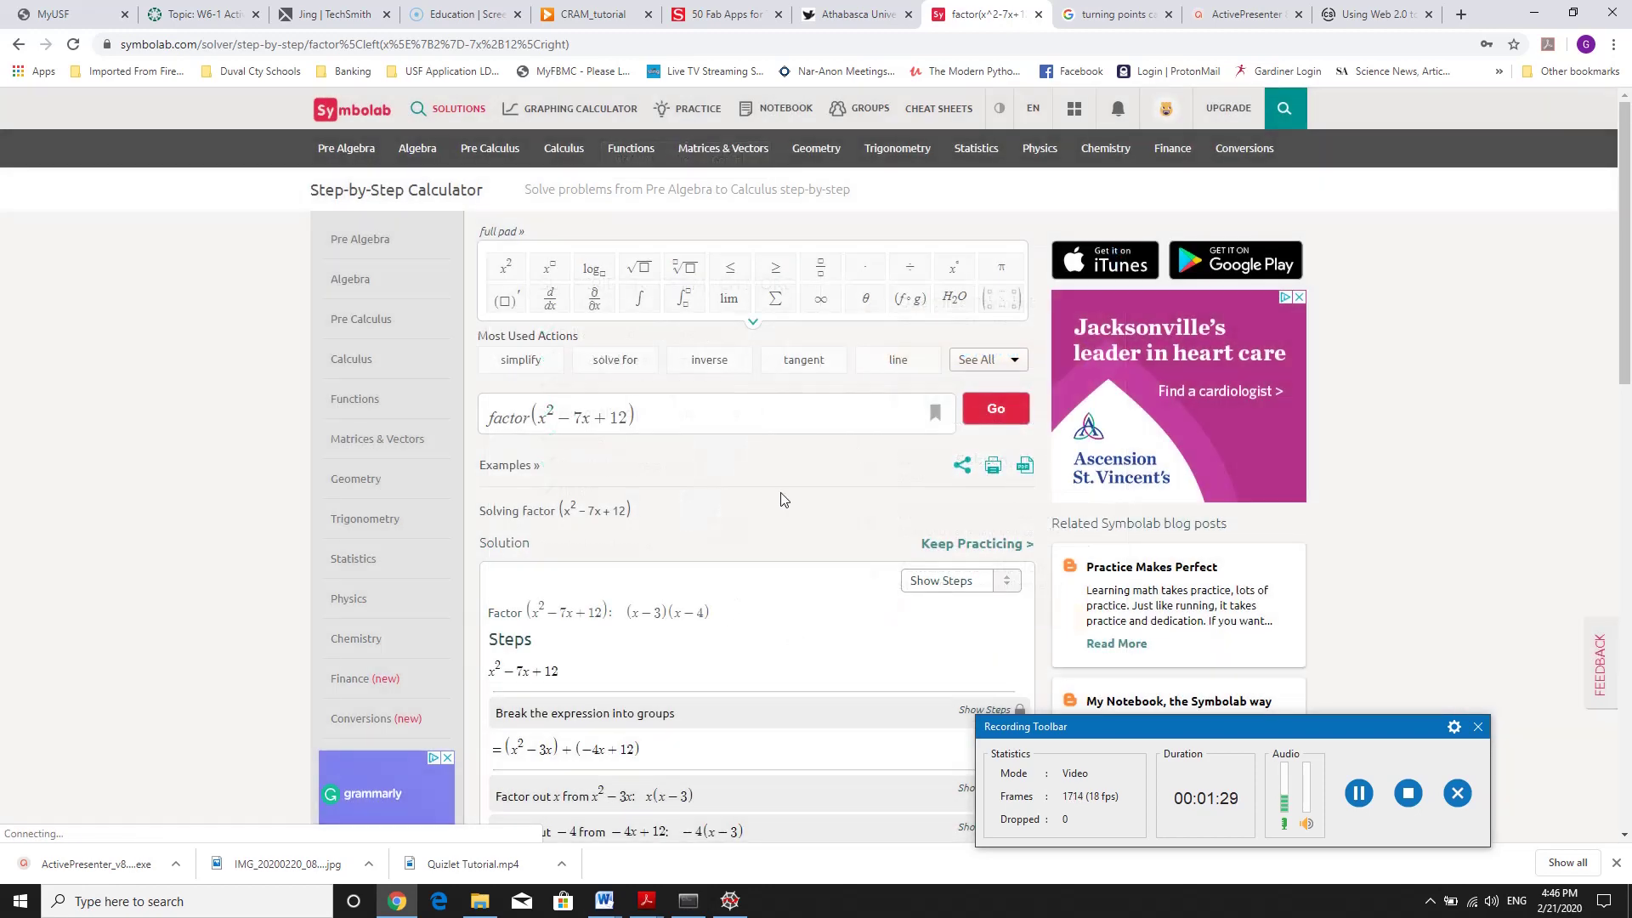
scroll(685, 544, "down", 3)
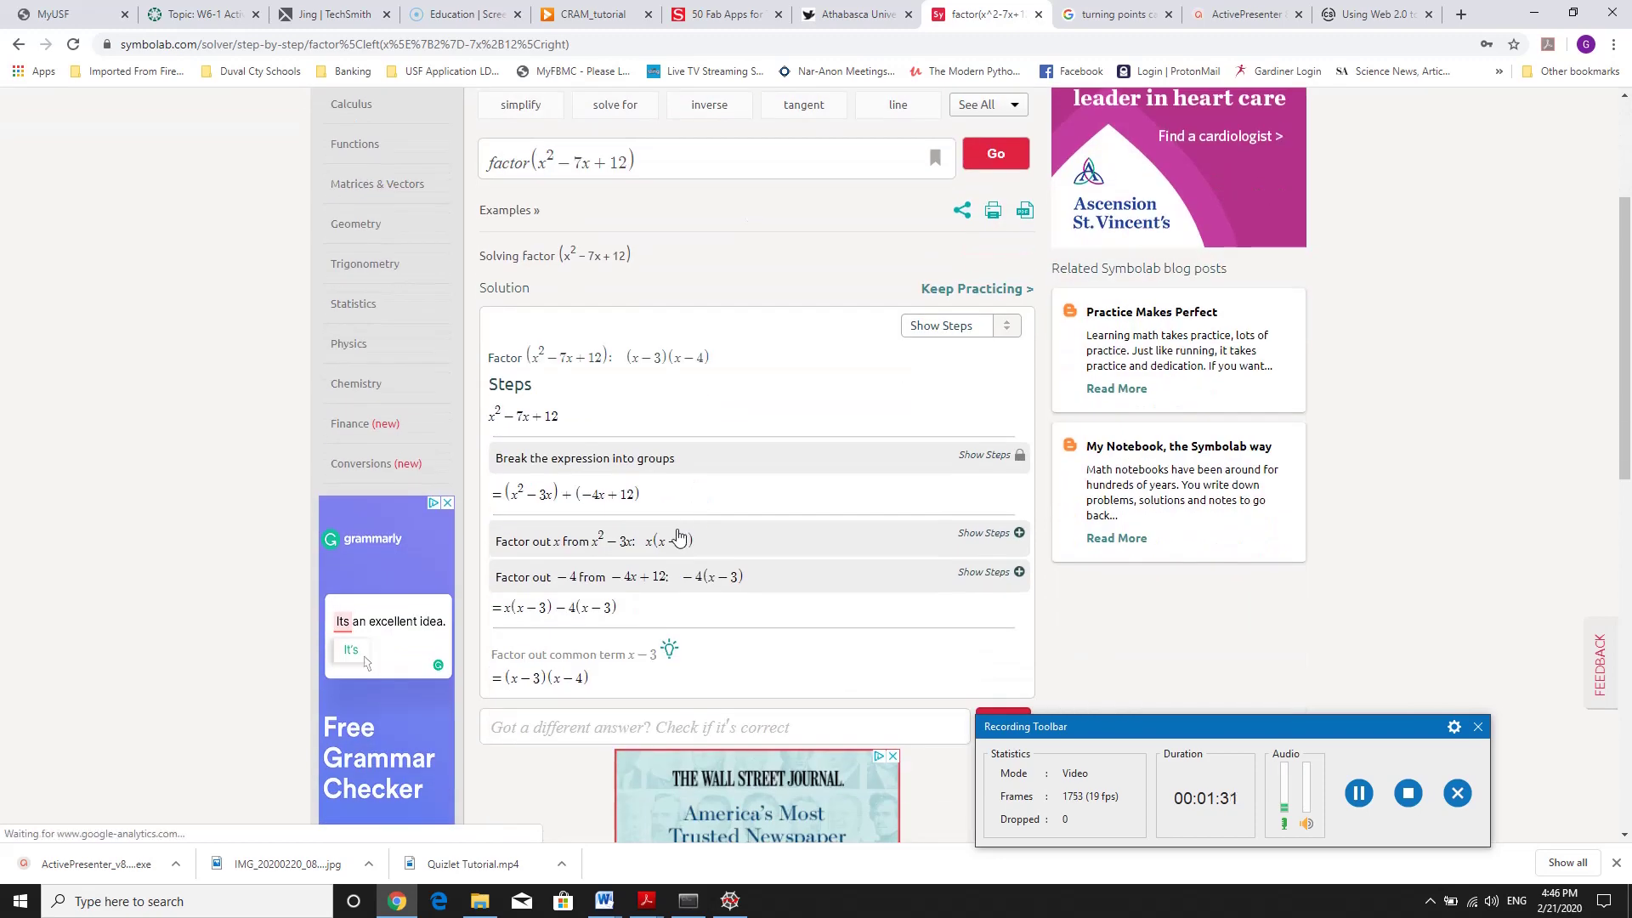
scroll(648, 516, "up", 3)
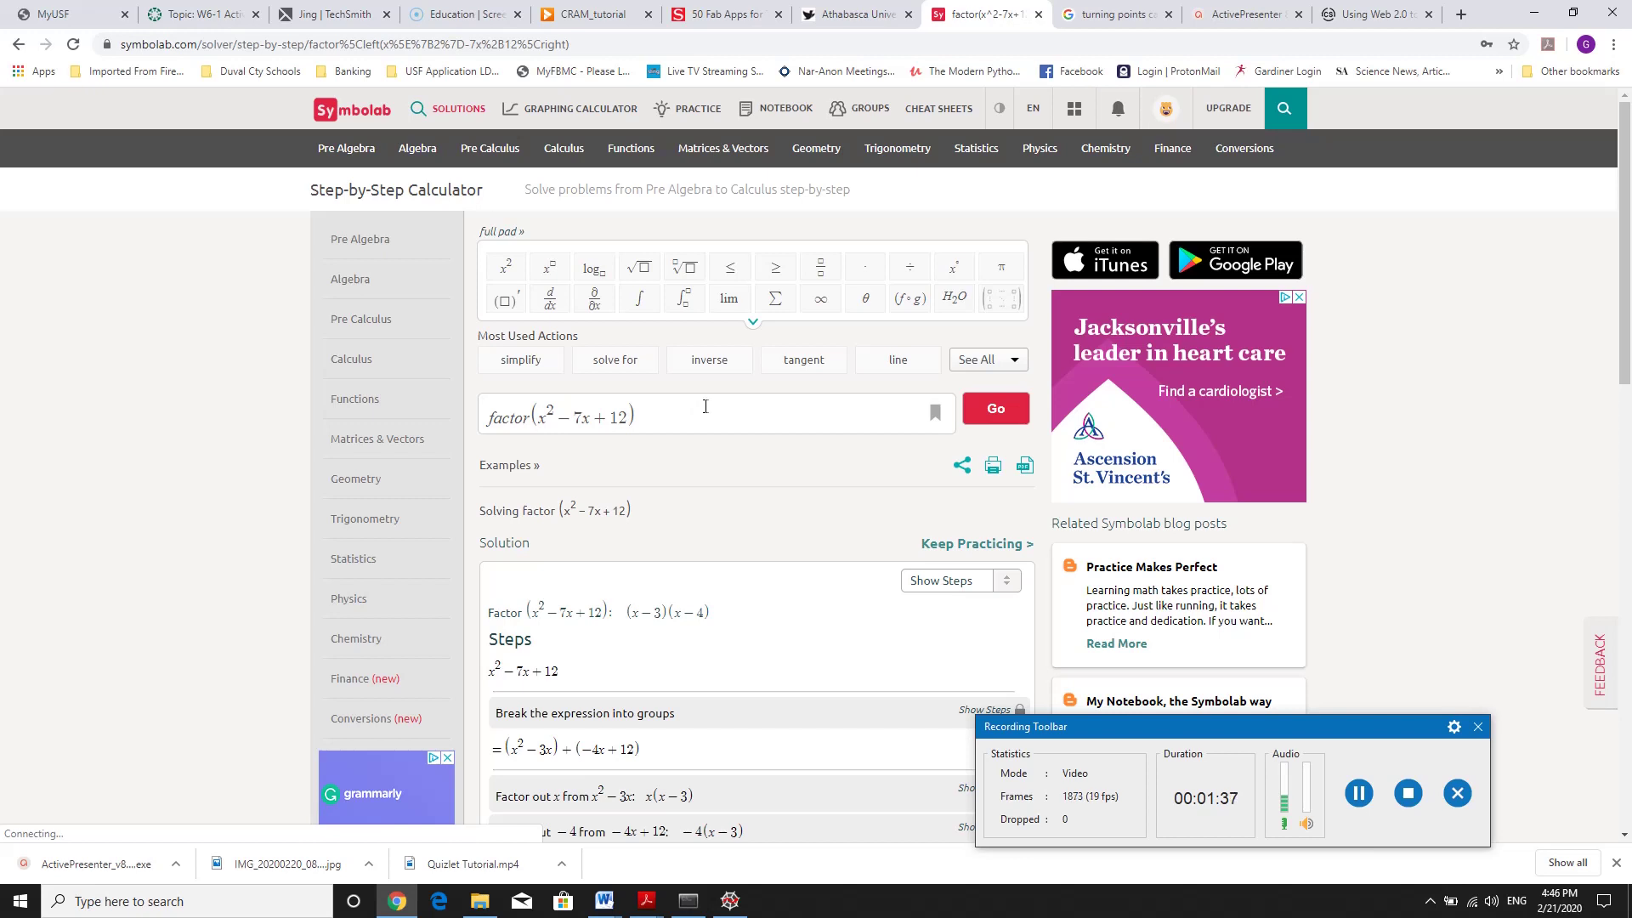
Replace the factoring problem with the quadratic equation 2x^2 − 5x + 34 = 0 and solve it.
left_click_drag(705, 407, 497, 418)
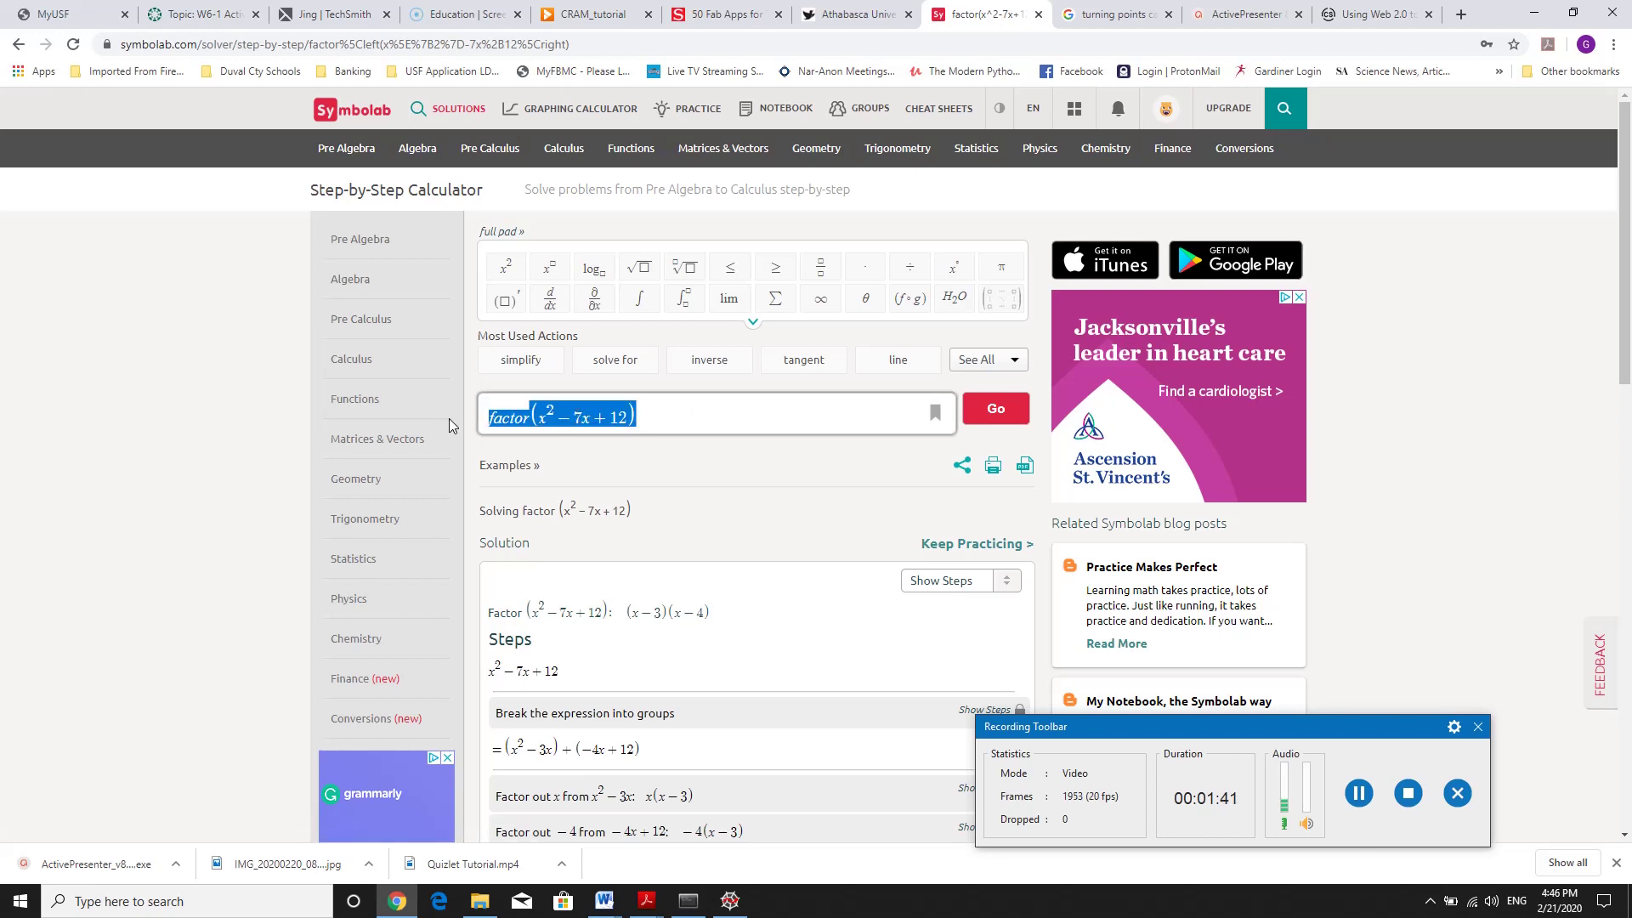
type("2x")
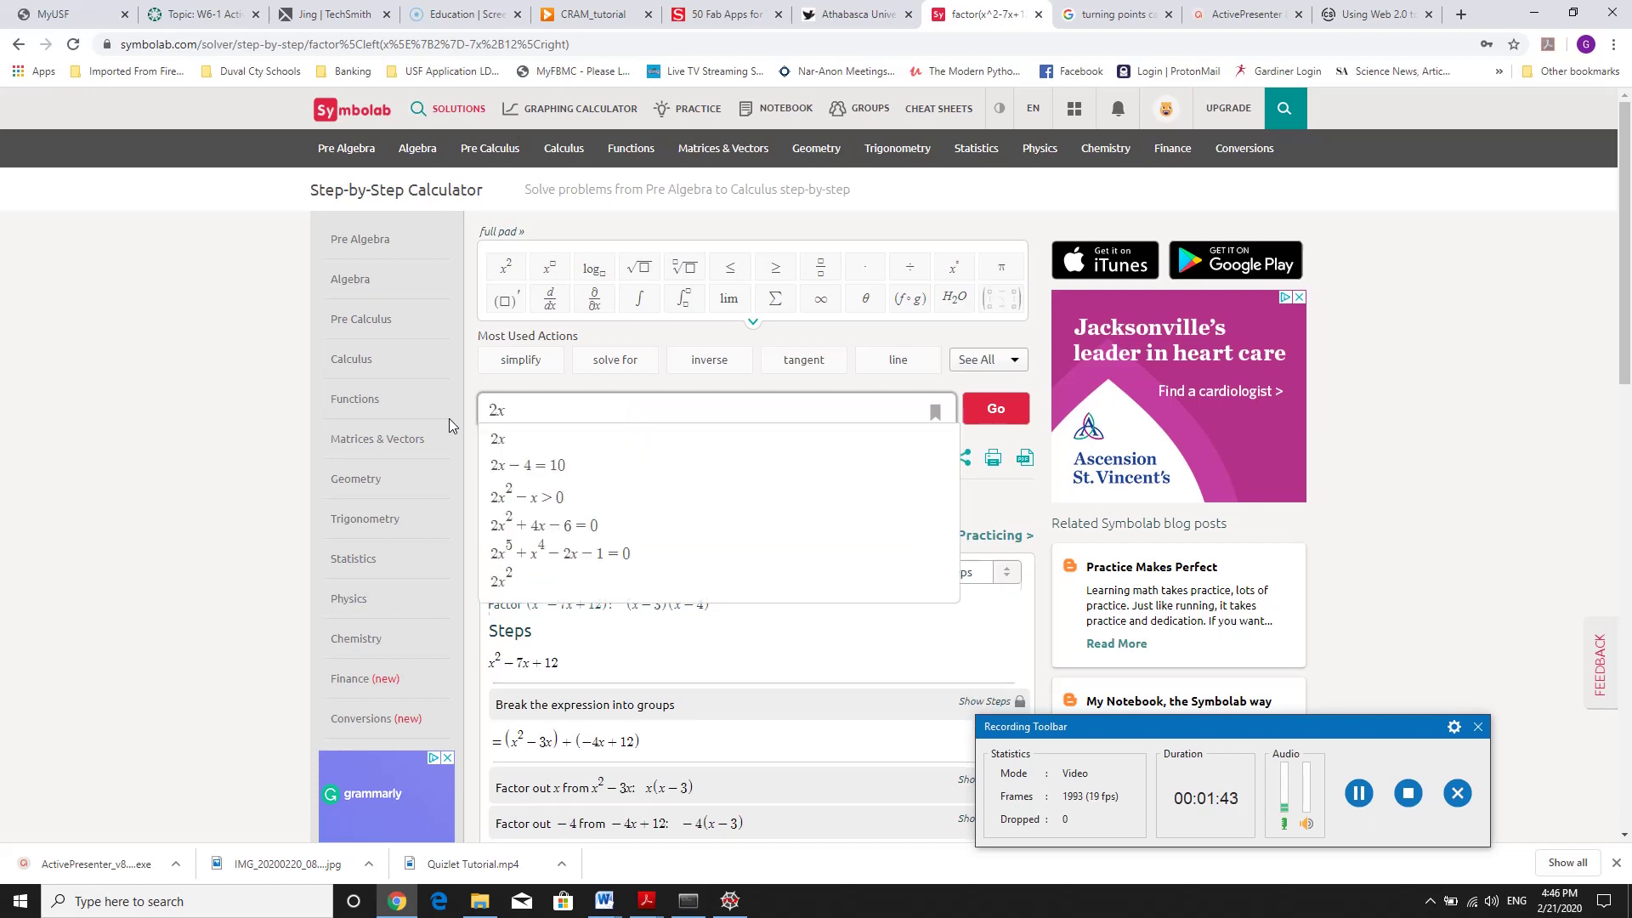
type("^2")
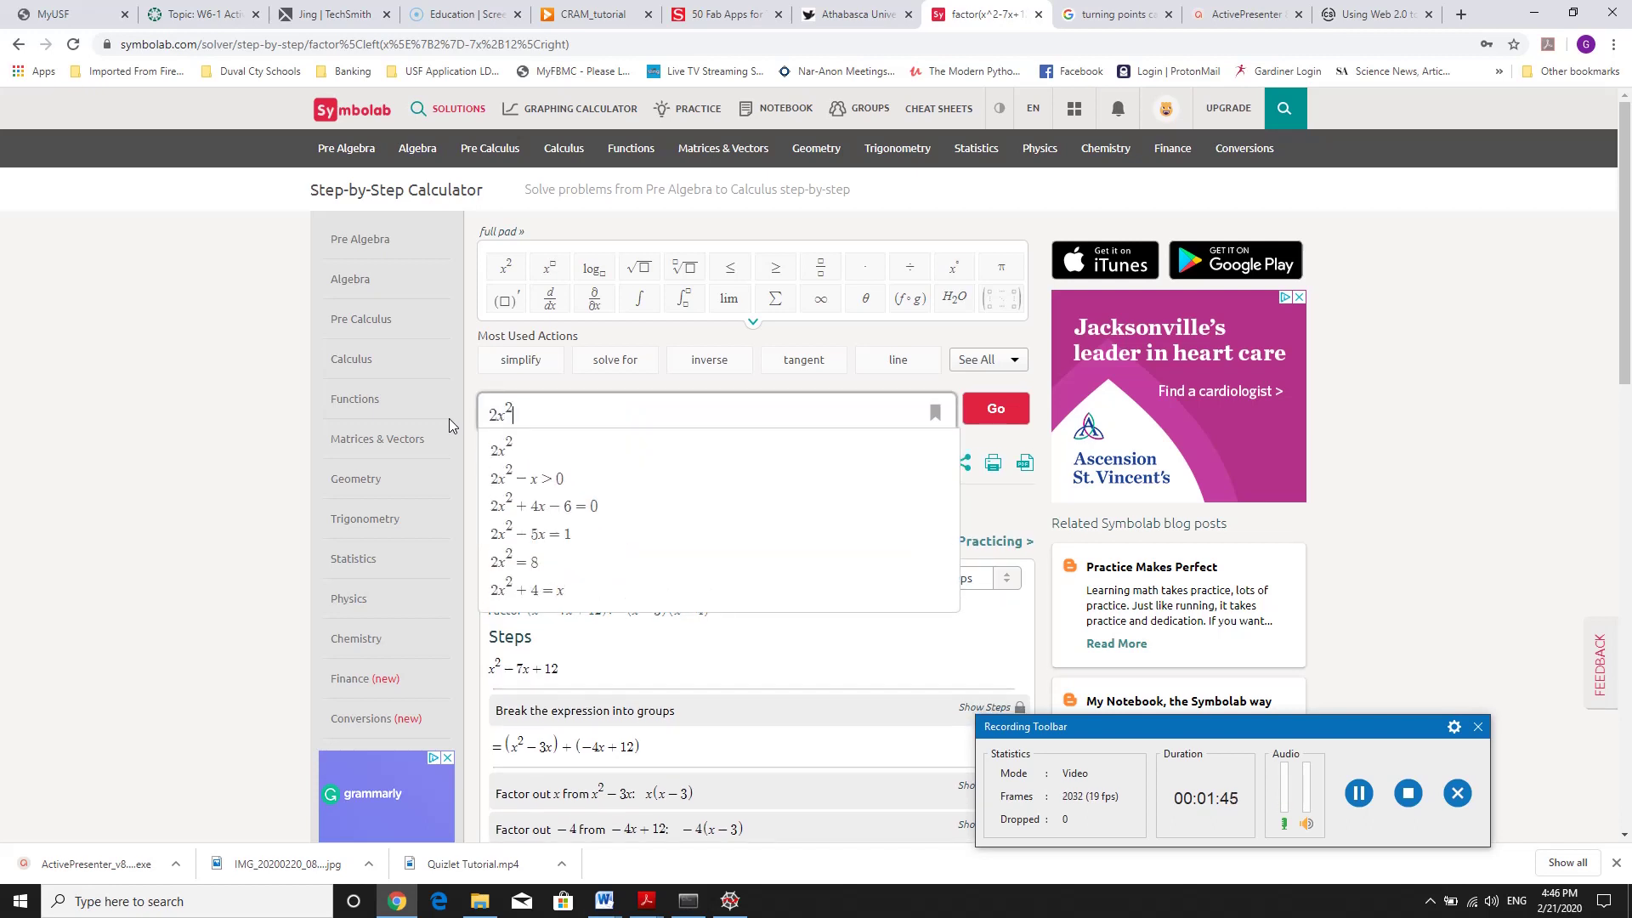
type("-5x")
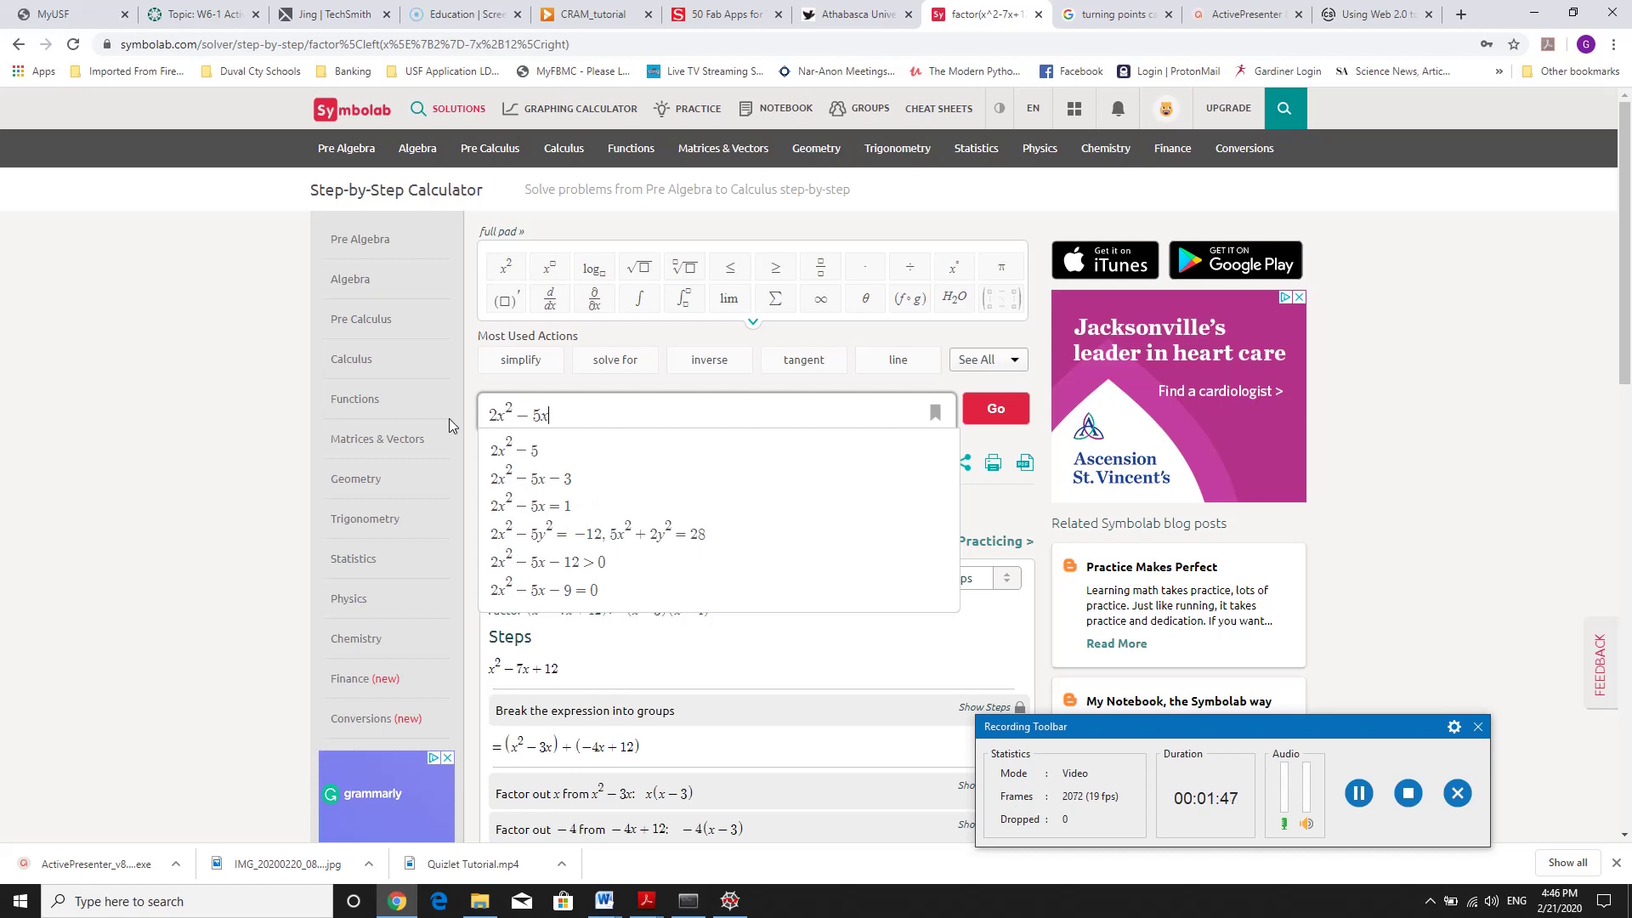
type("+34=0")
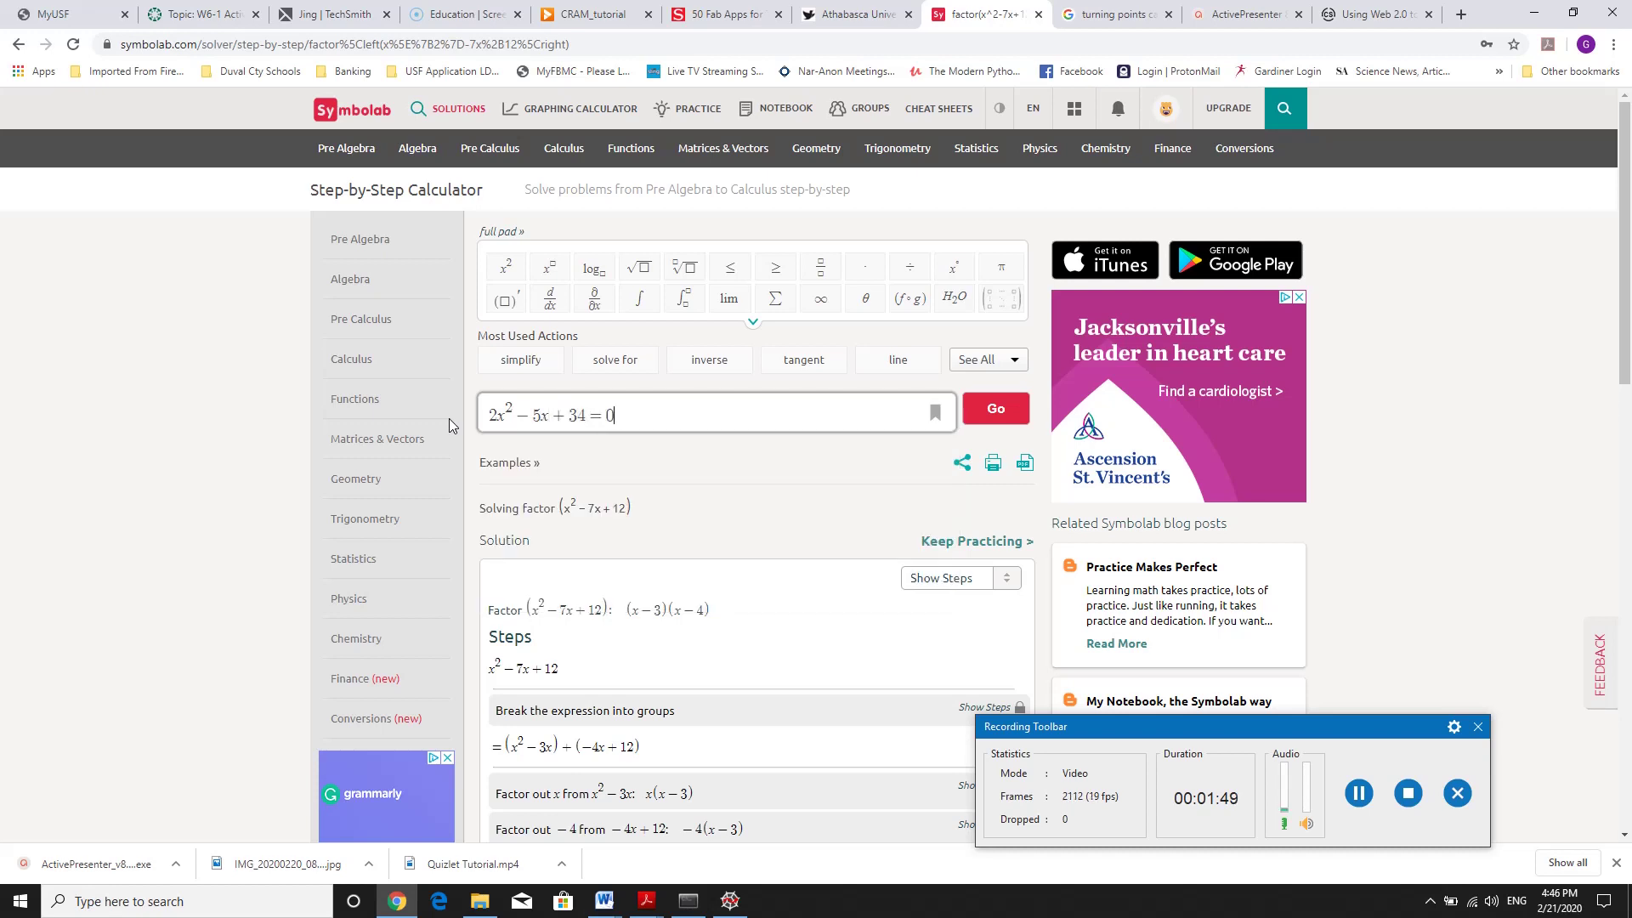
left_click(984, 411)
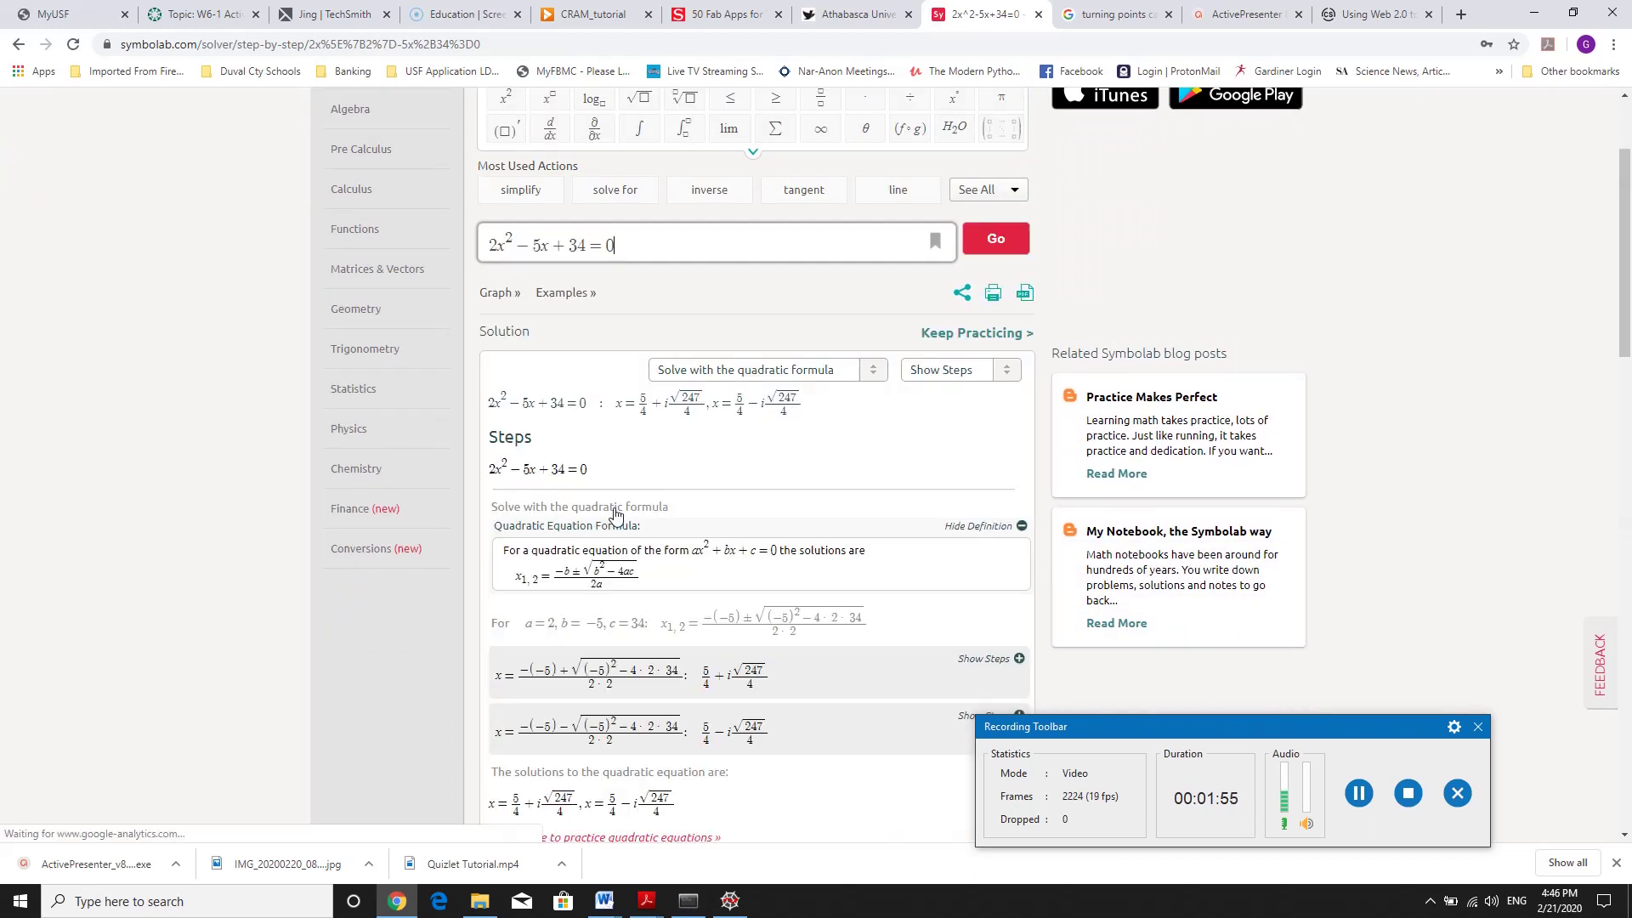
scroll(646, 561, "down", 1)
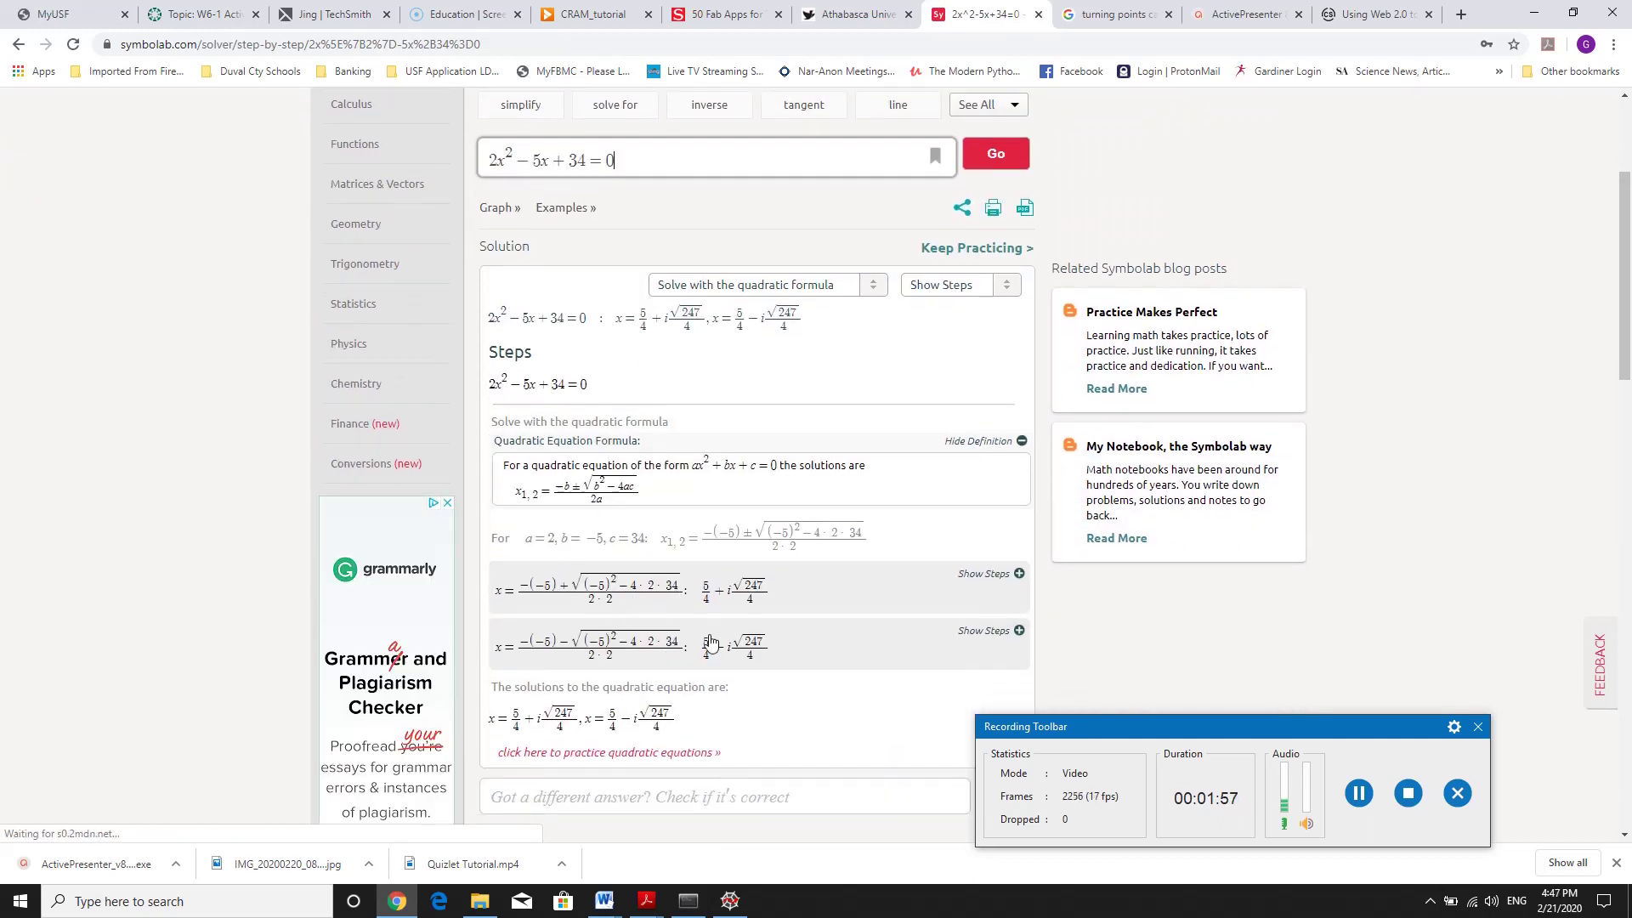
scroll(711, 643, "down", 1)
scroll(701, 626, "up", 2)
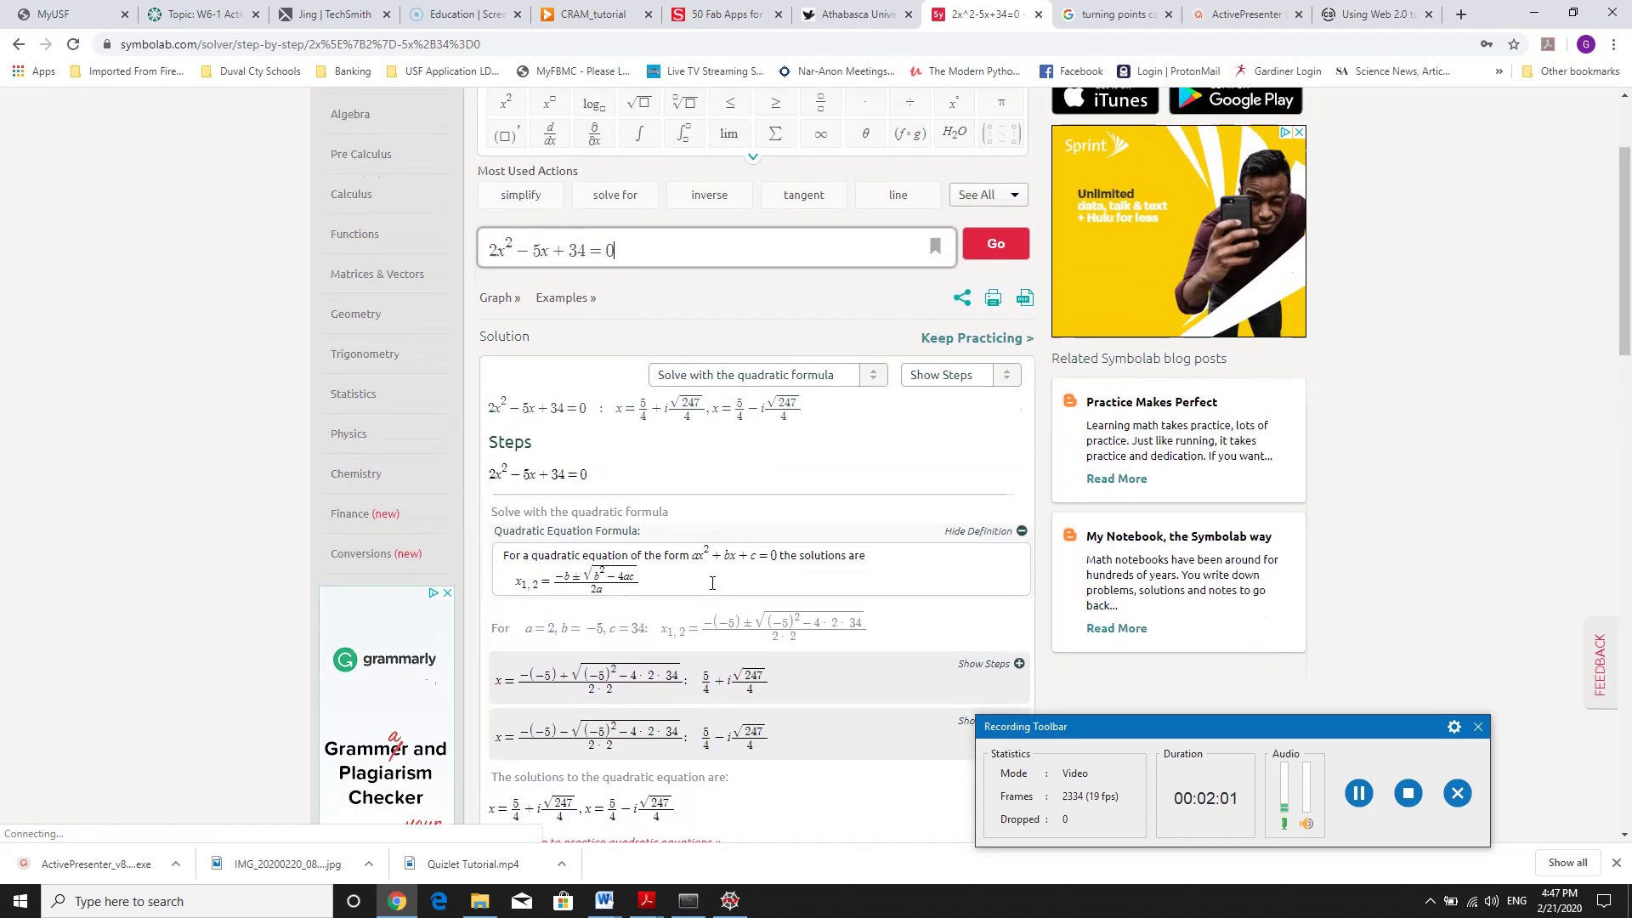
scroll(705, 603, "up", 1)
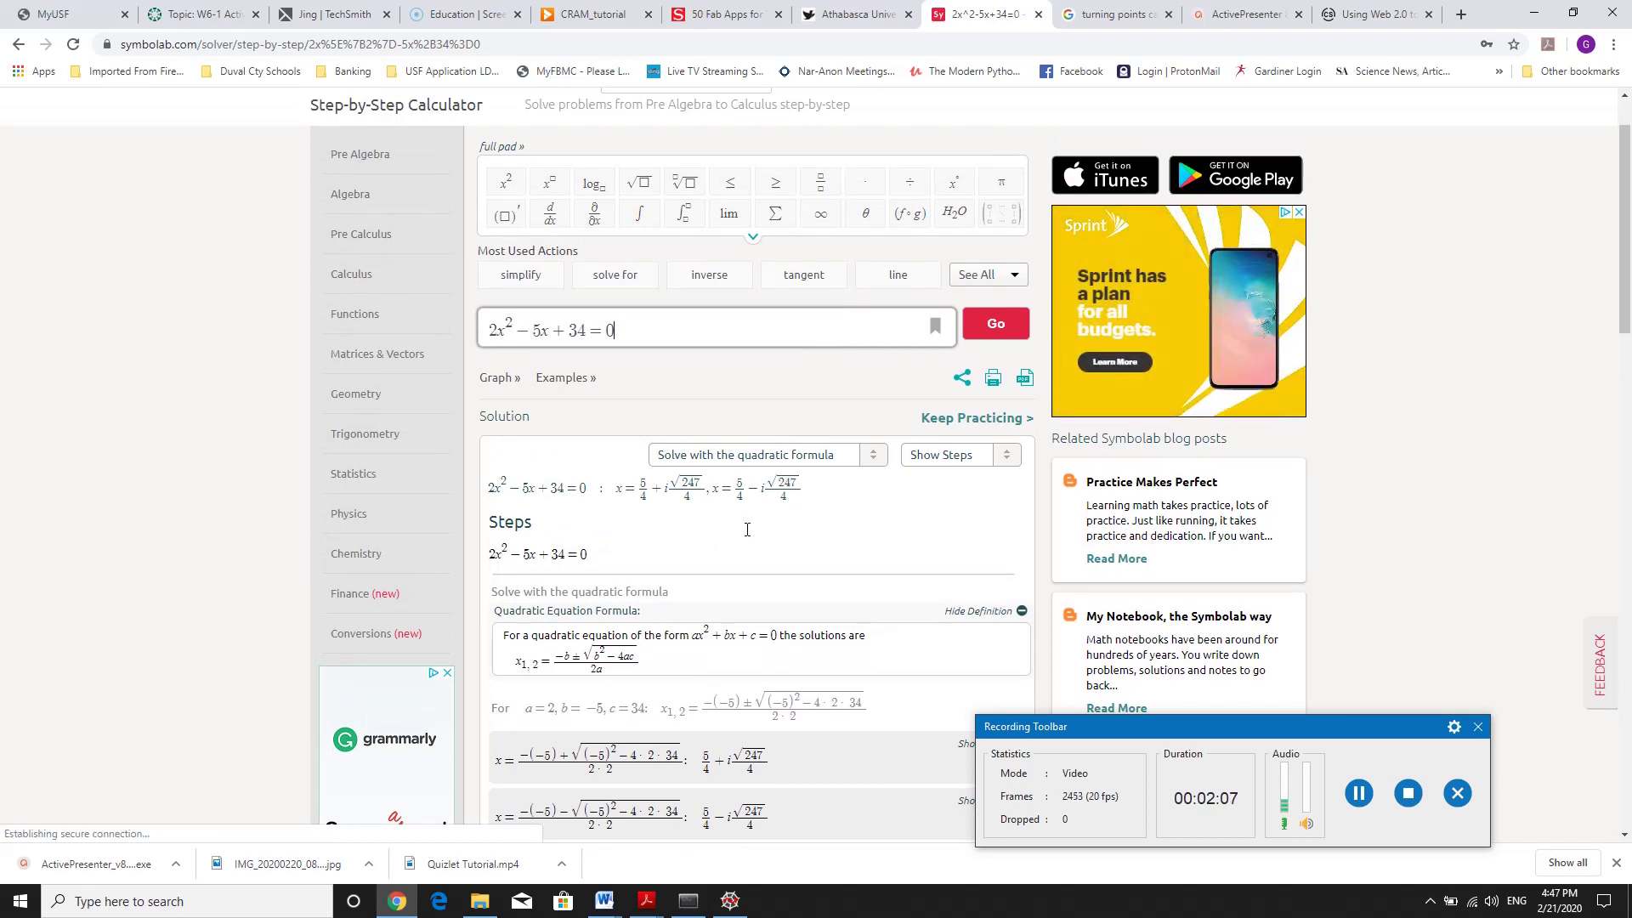
Change the left-hand side of the equation to x^3 − 10x^2 + 13x, keeping = 0, and solve the cubic.
left_click_drag(591, 323, 476, 318)
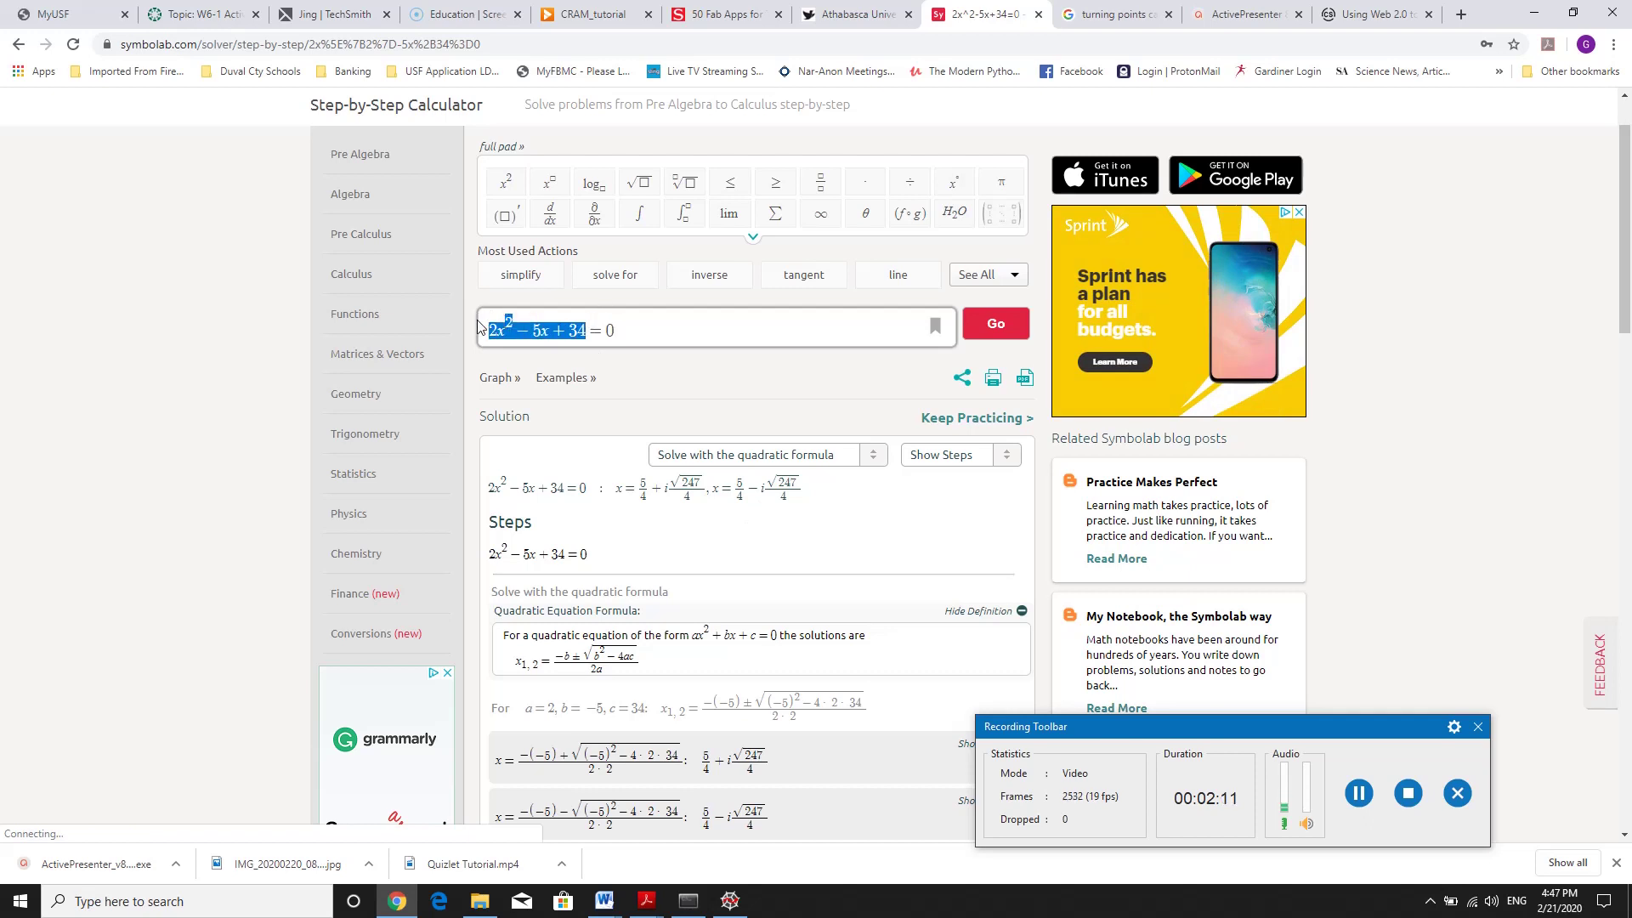
key("BackSpace")
type("x^")
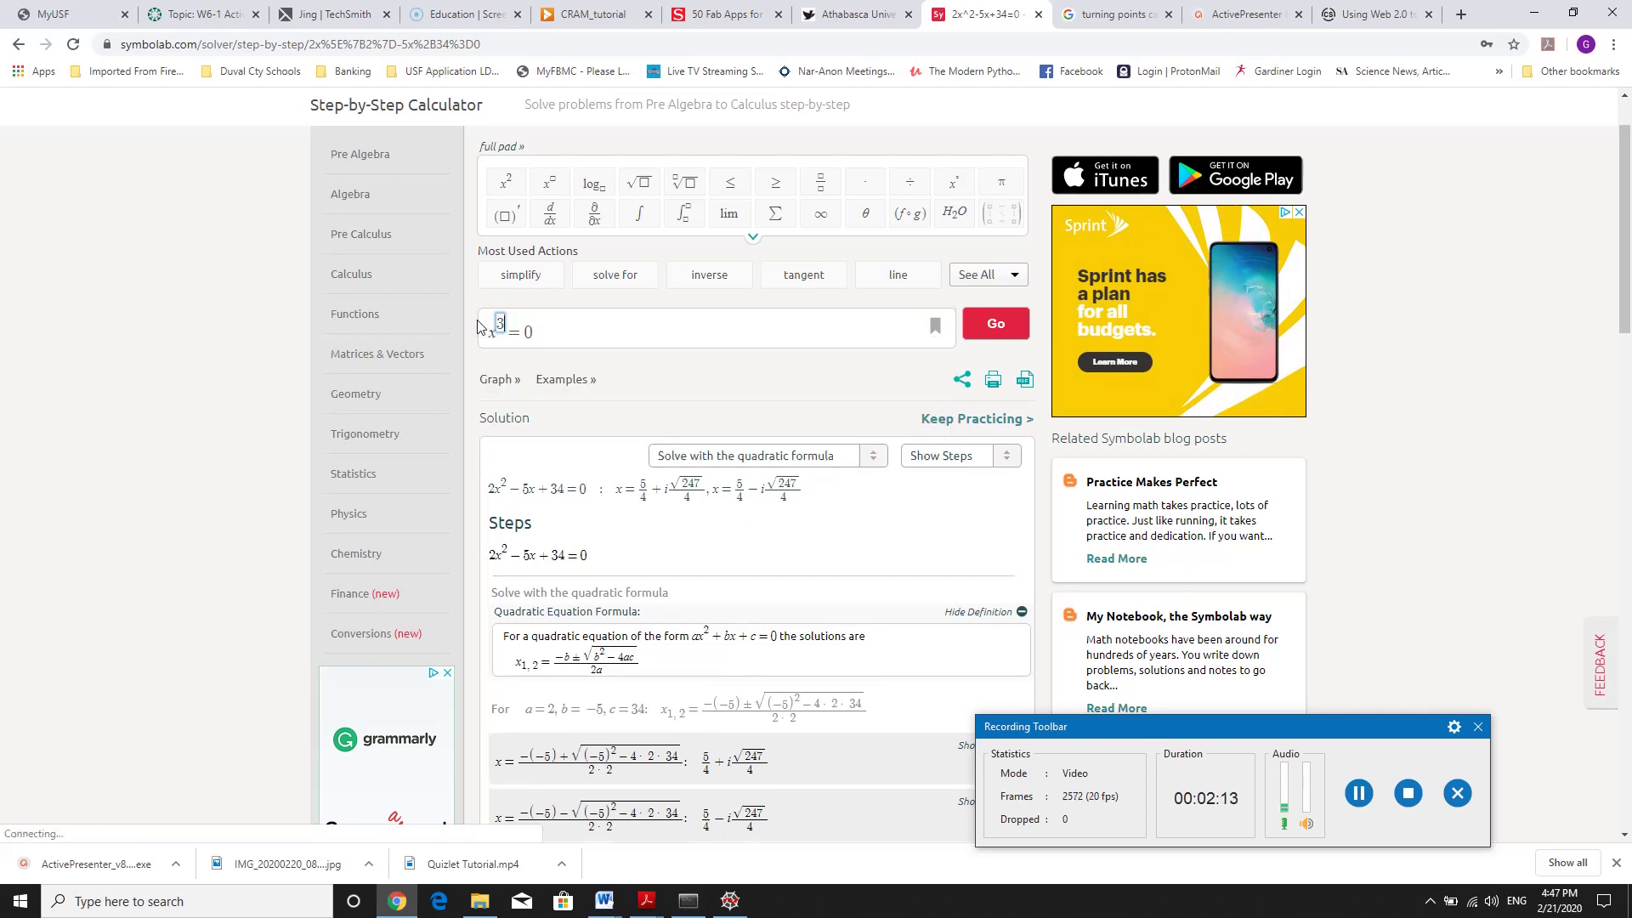
type("3")
key("Right")
type("-10x^")
key("Right")
type("2 ")
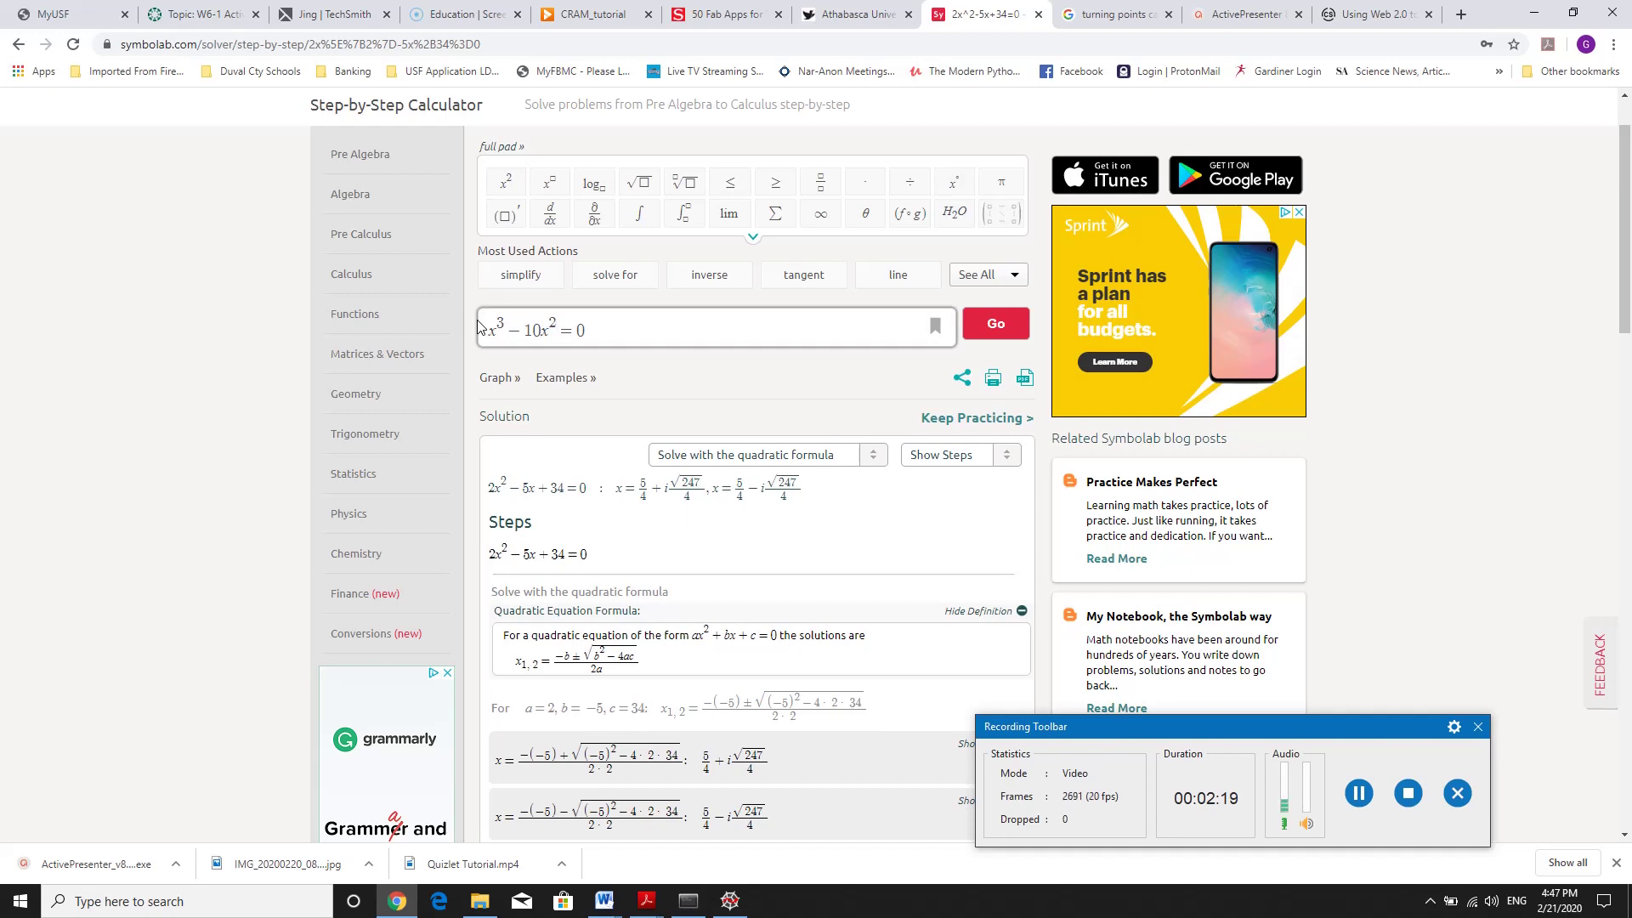
type("+ 13x")
left_click(988, 325)
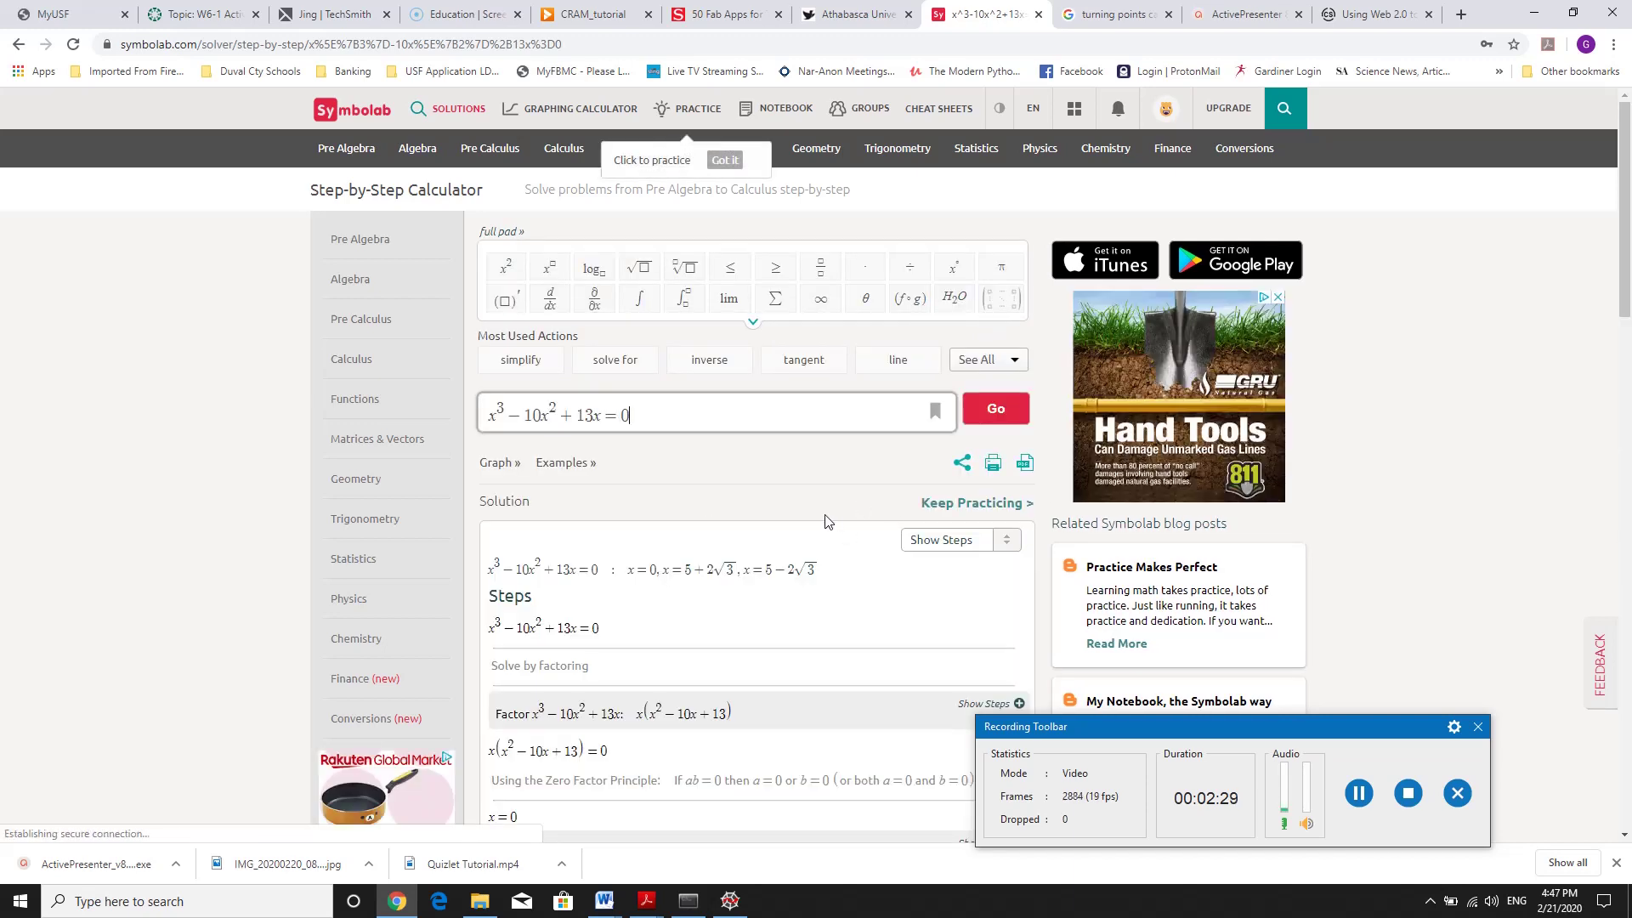
Expand the detailed steps for solving x^2 − 10x + 13 = 0 within the cubic's solution.
scroll(816, 527, "down", 3)
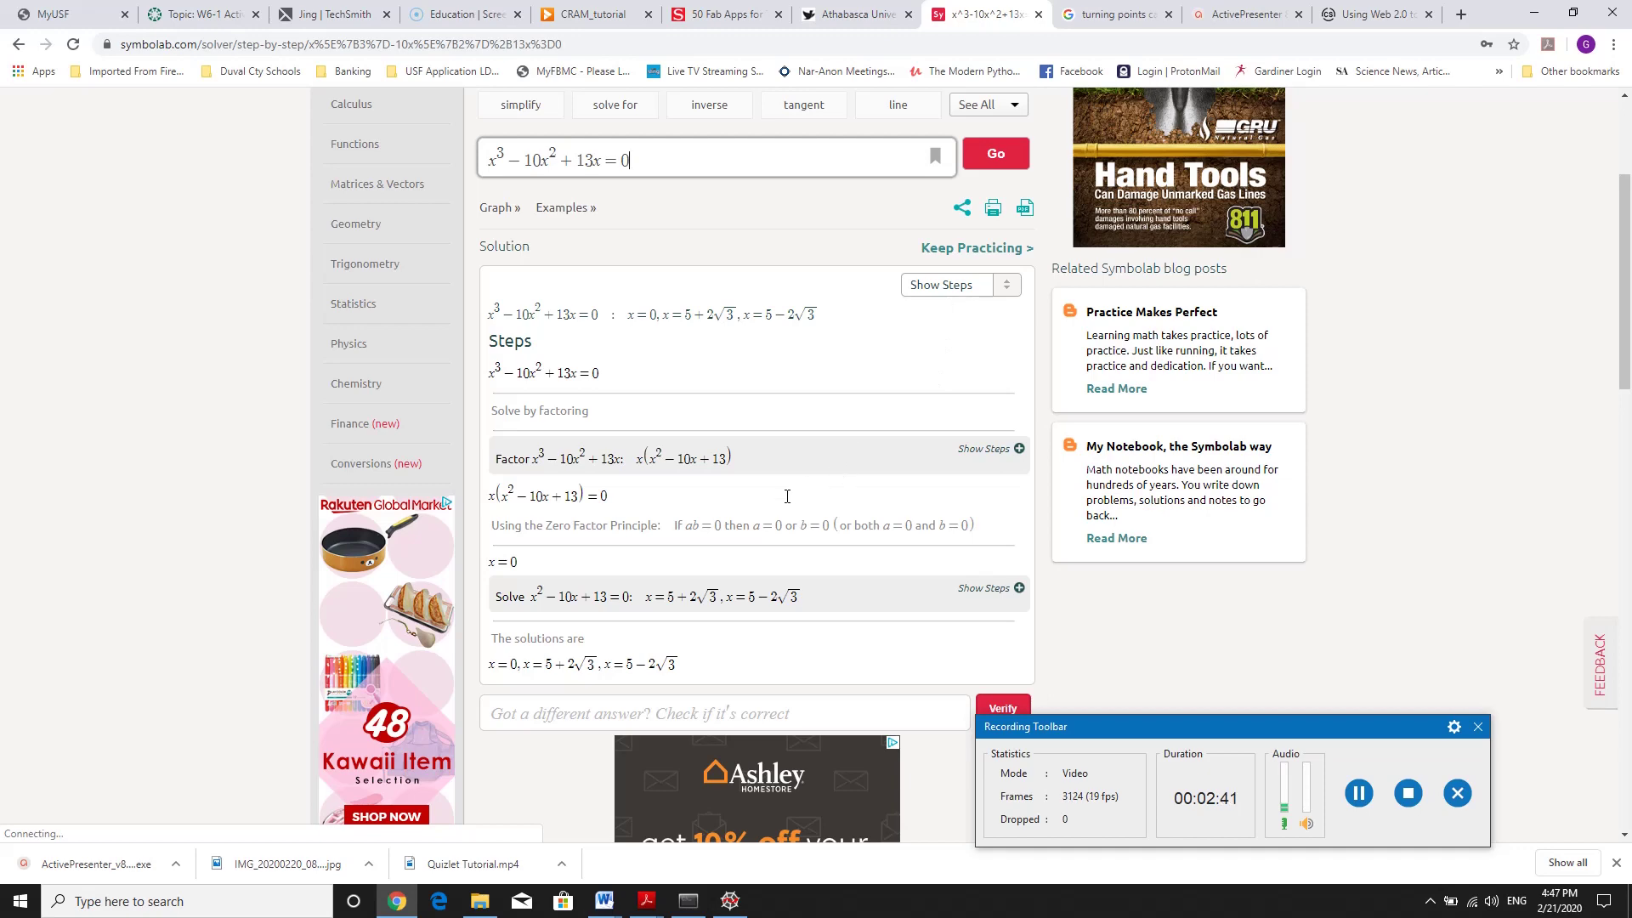
left_click(992, 598)
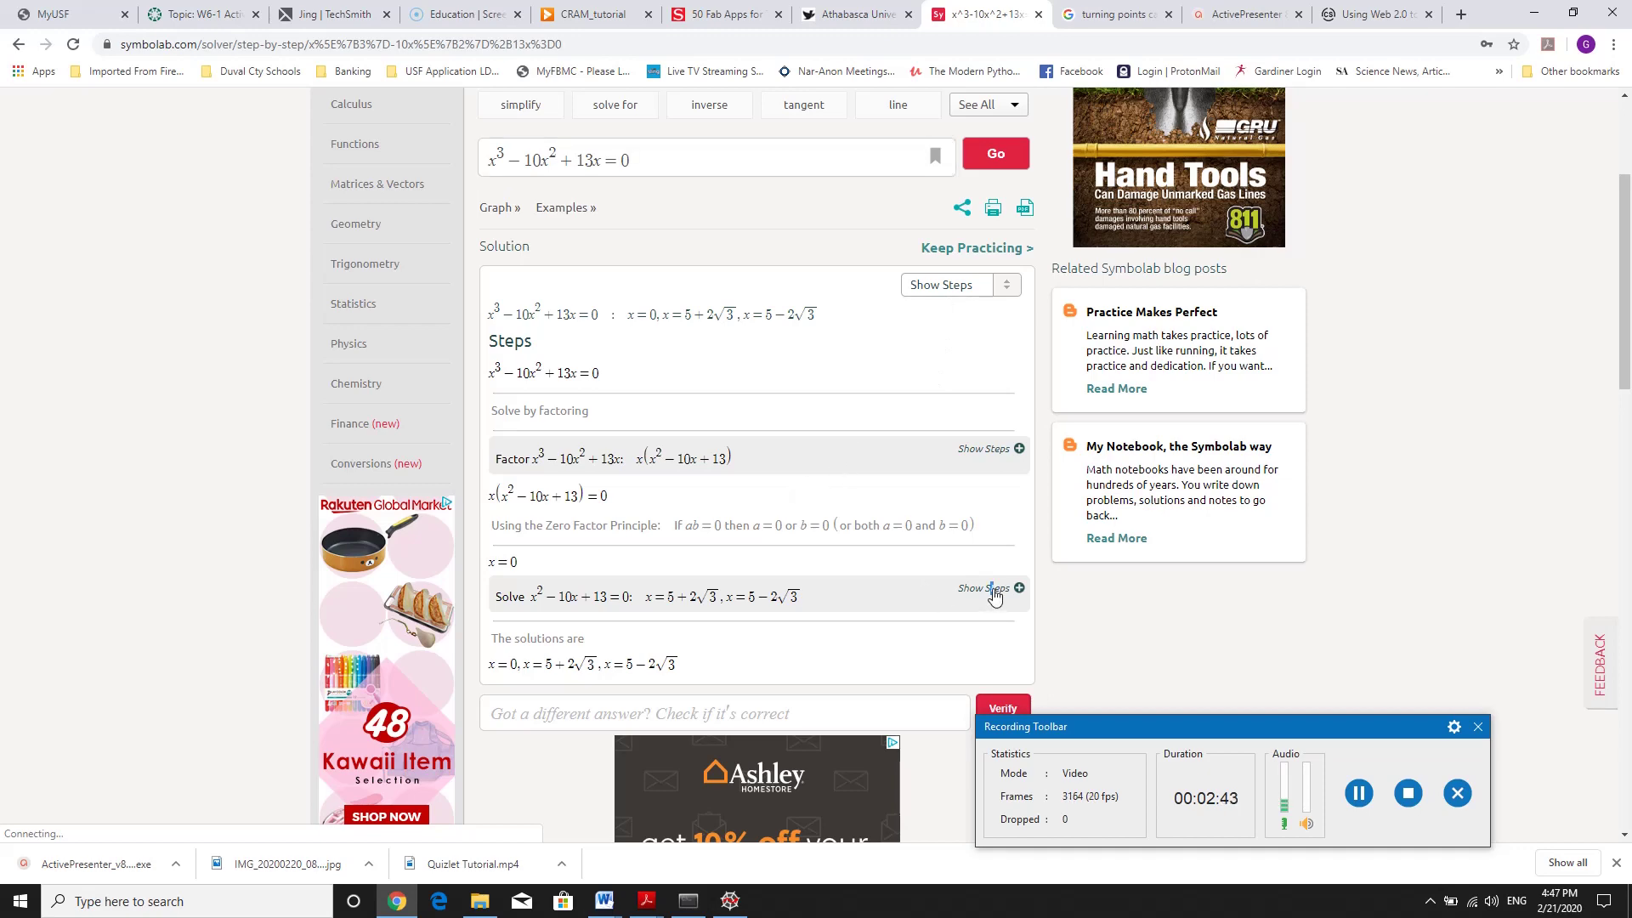
scroll(855, 652, "down", 2)
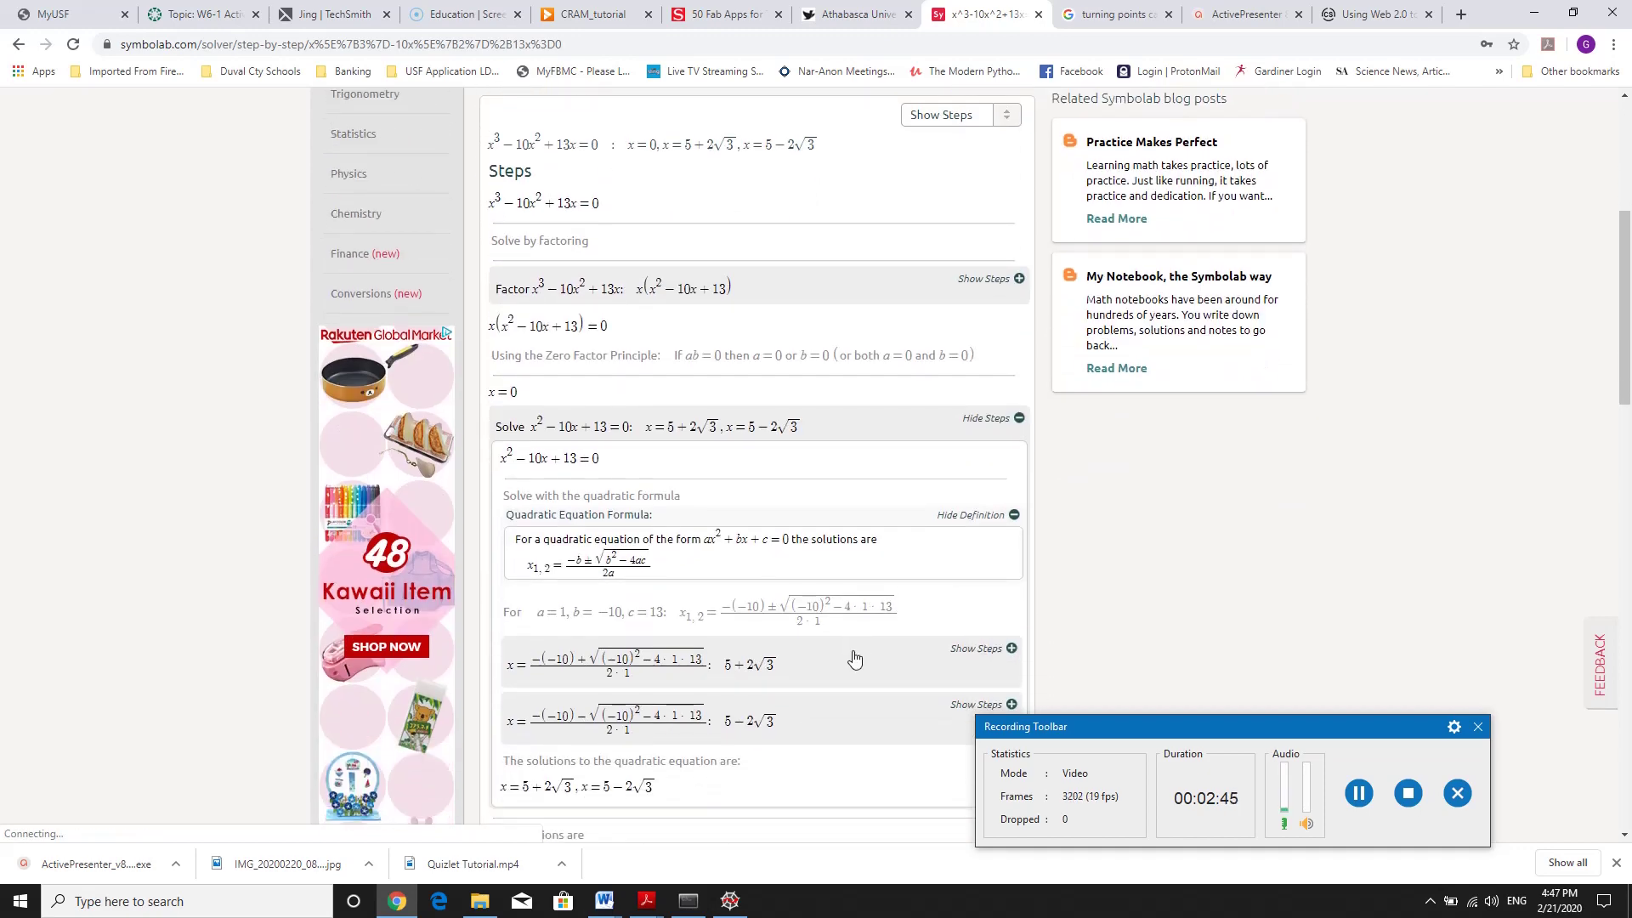
Review the remaining cubic solution, and open the Law of Cosines calculator for triangles under plane geometry.
scroll(820, 625, "down", 1)
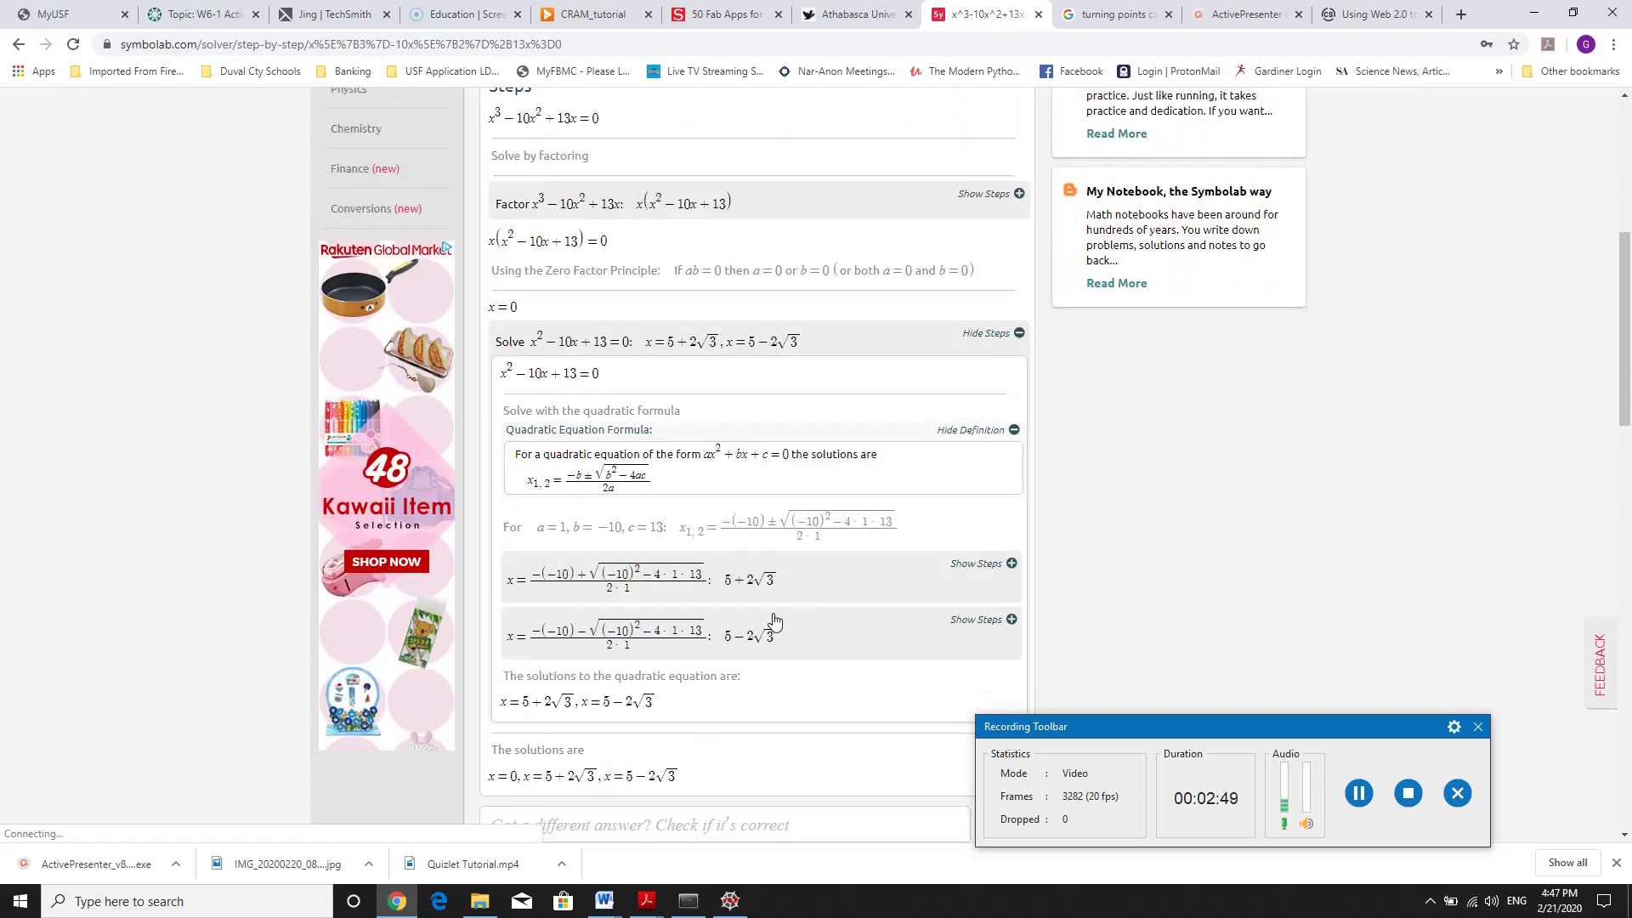
scroll(775, 624, "down", 1)
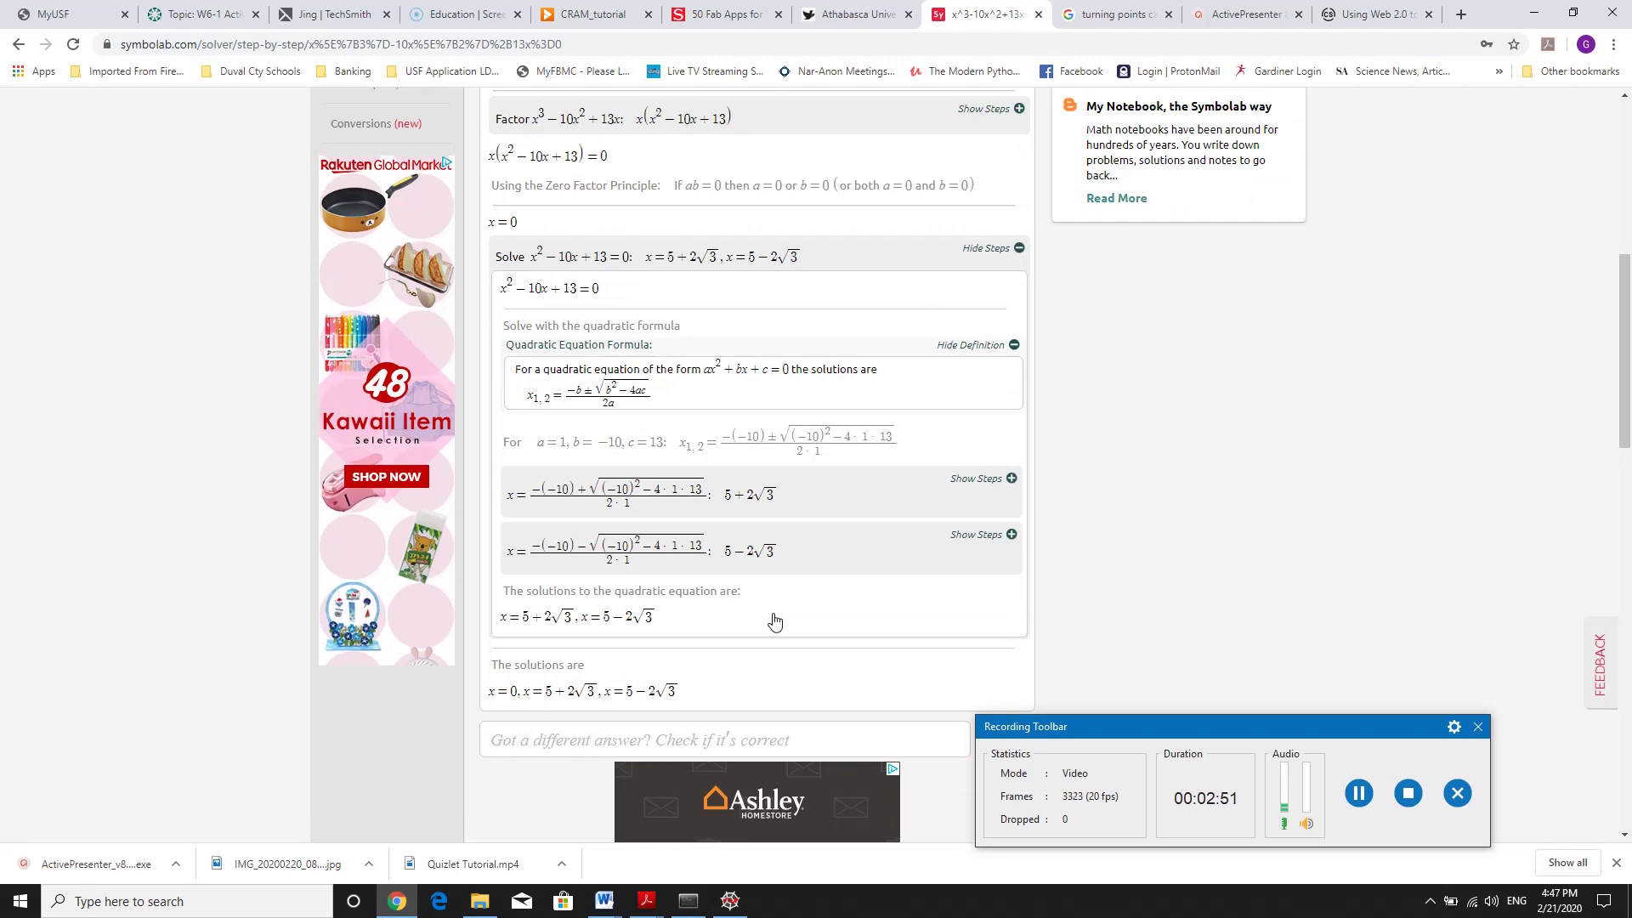
scroll(775, 621, "up", 5)
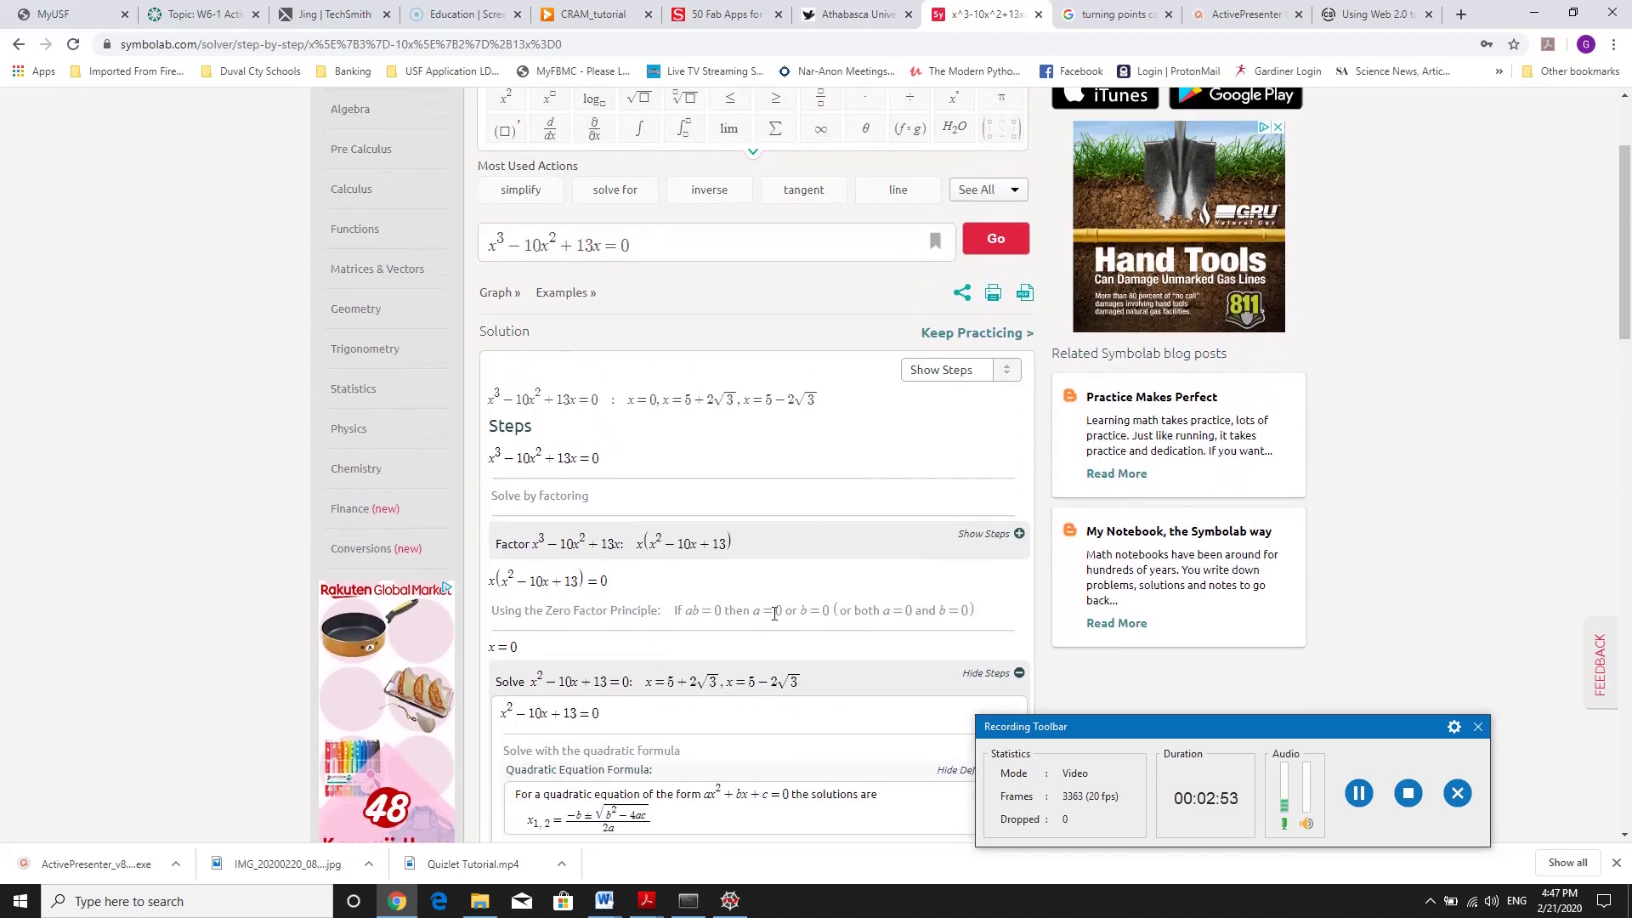
scroll(640, 337, "up", 2)
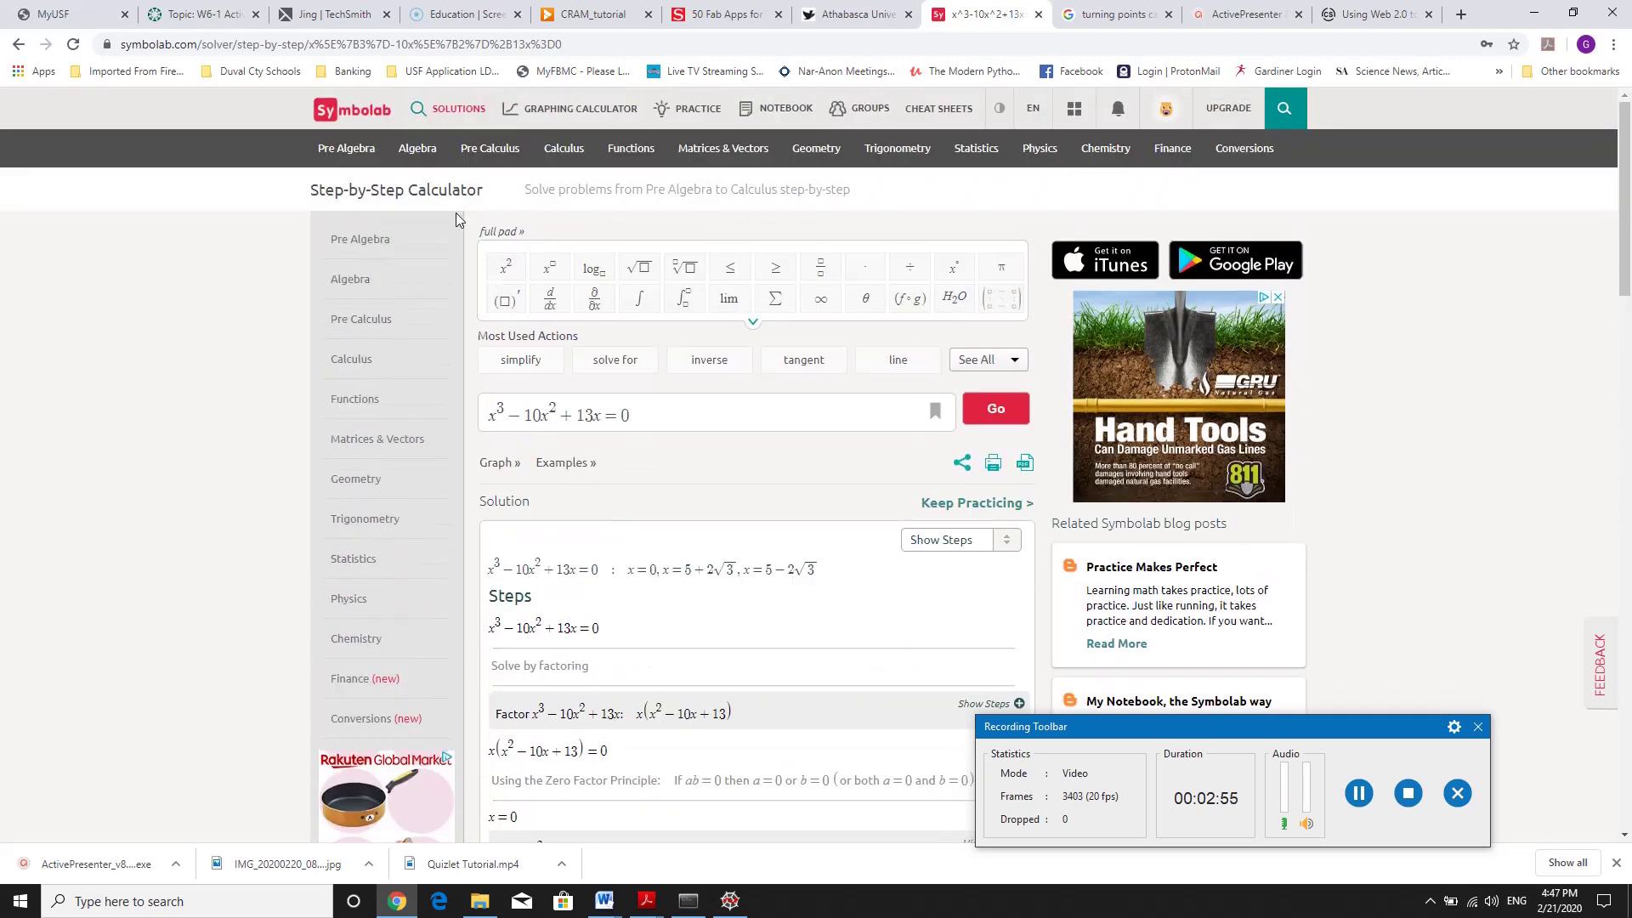
mouse_move(715, 159)
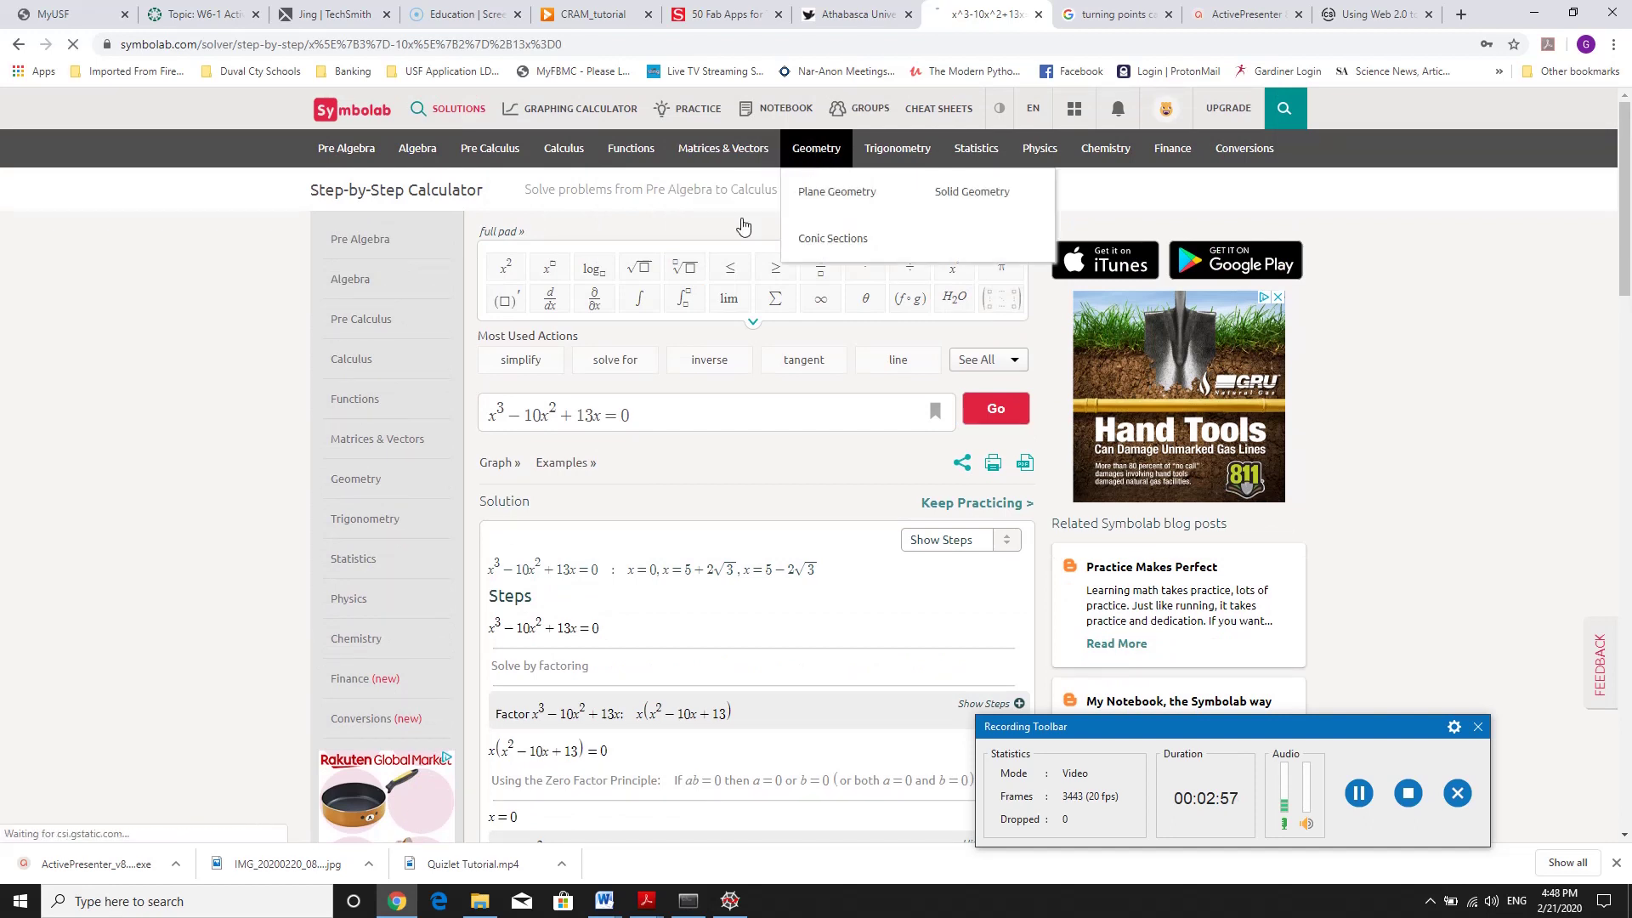
left_click(816, 148)
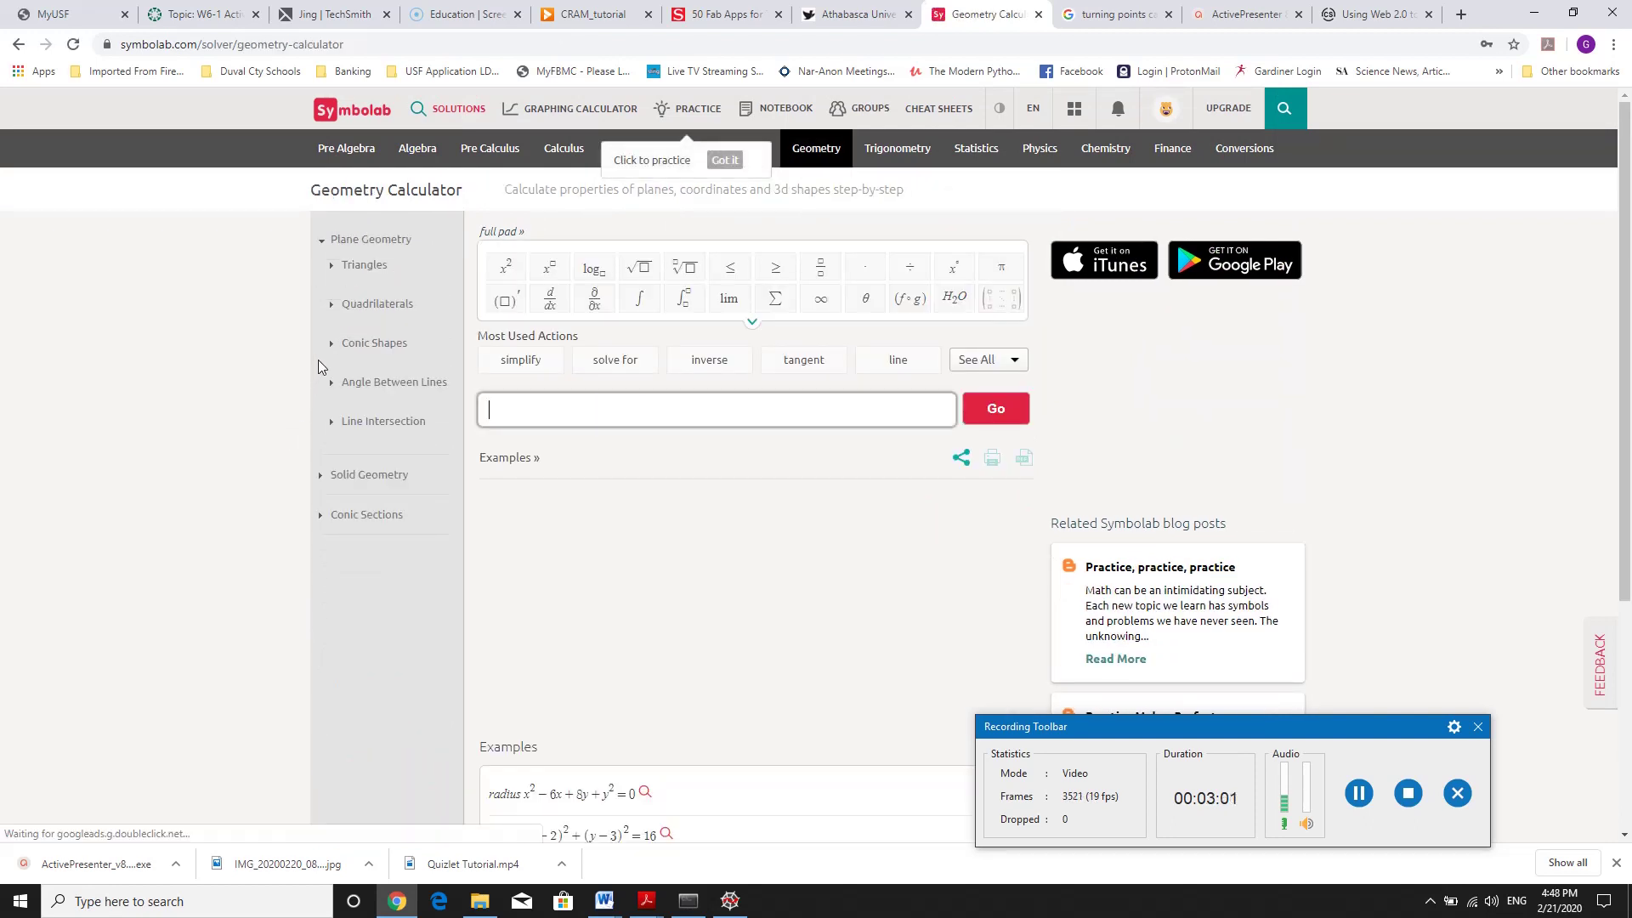
left_click(333, 268)
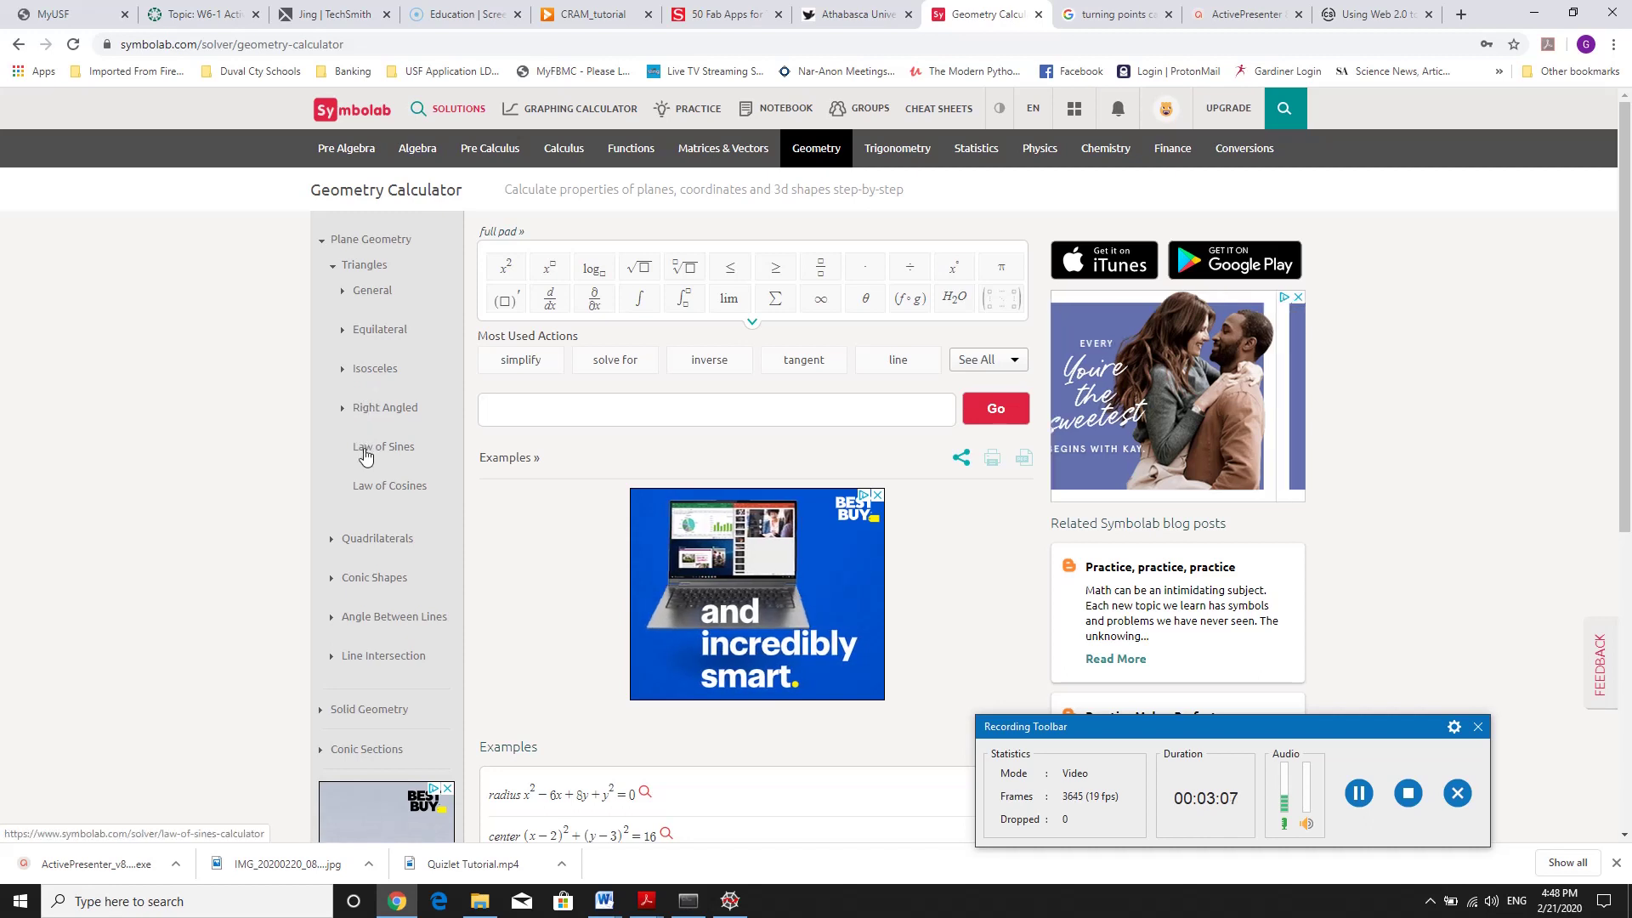
left_click(380, 490)
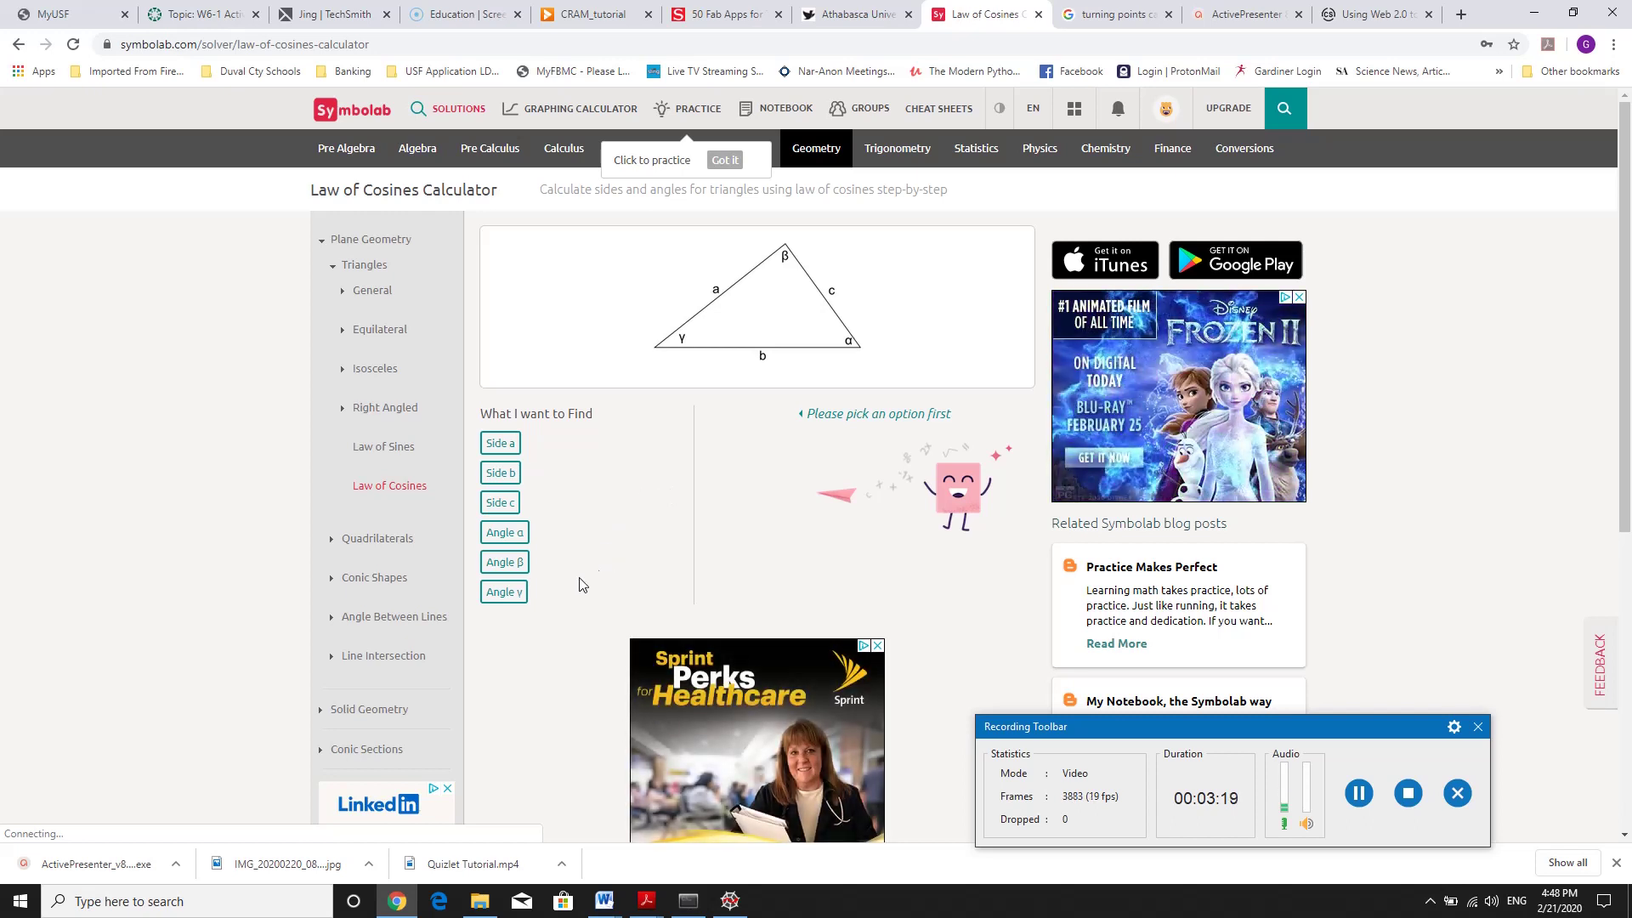
Solve for angle γ of the triangle with given sides a = 18, b = 8 and c = 24.
left_click(510, 593)
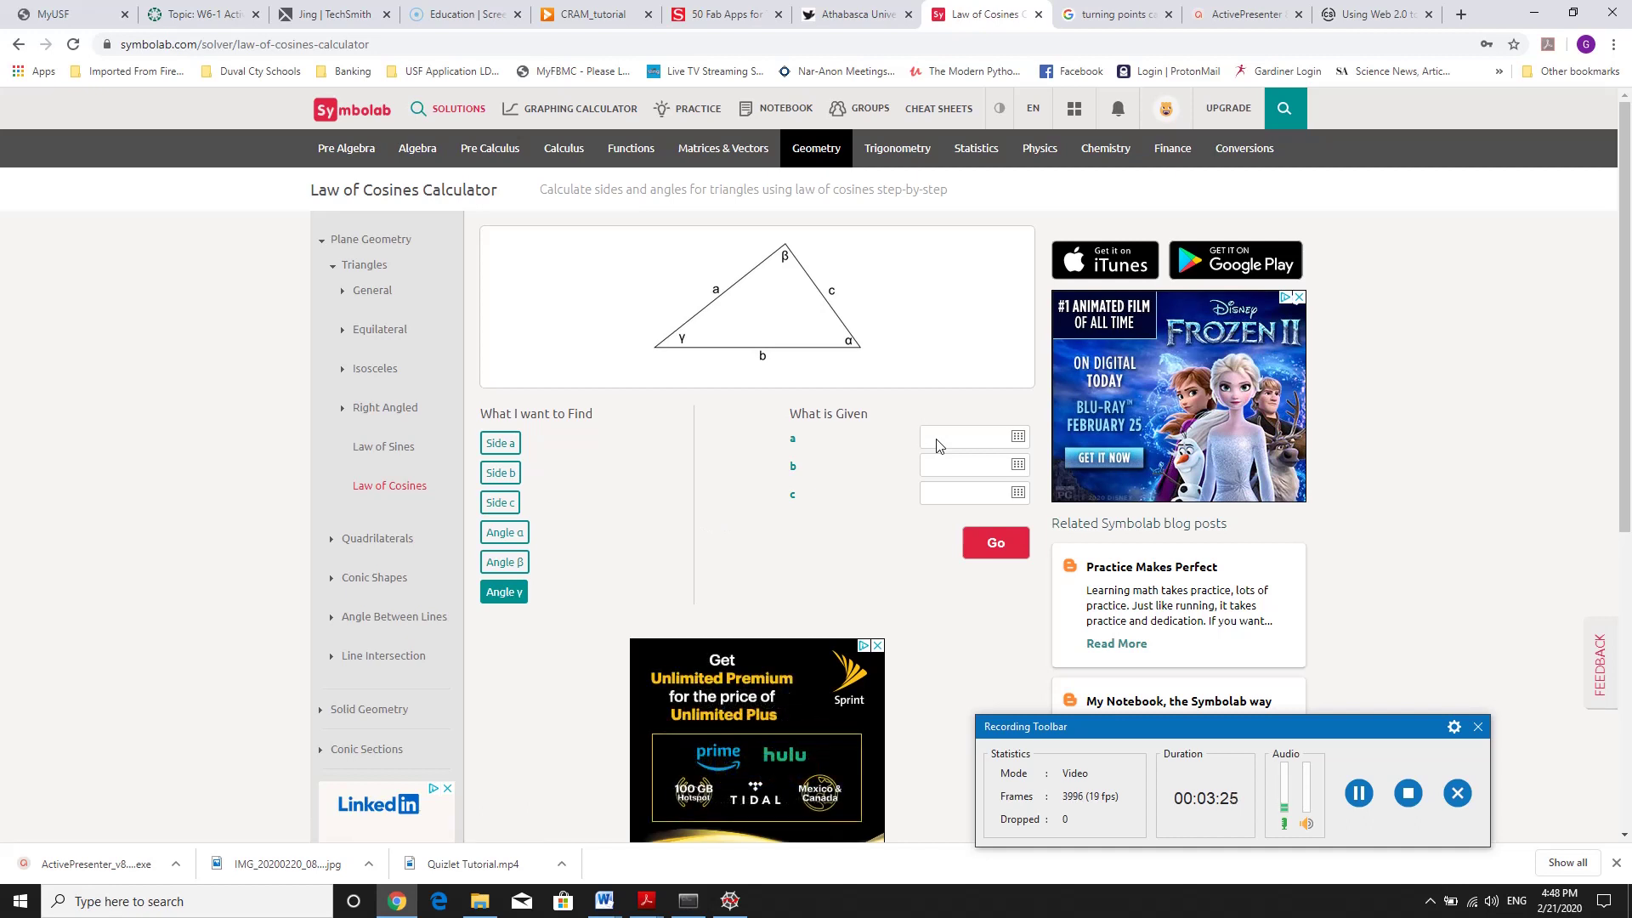
type("18")
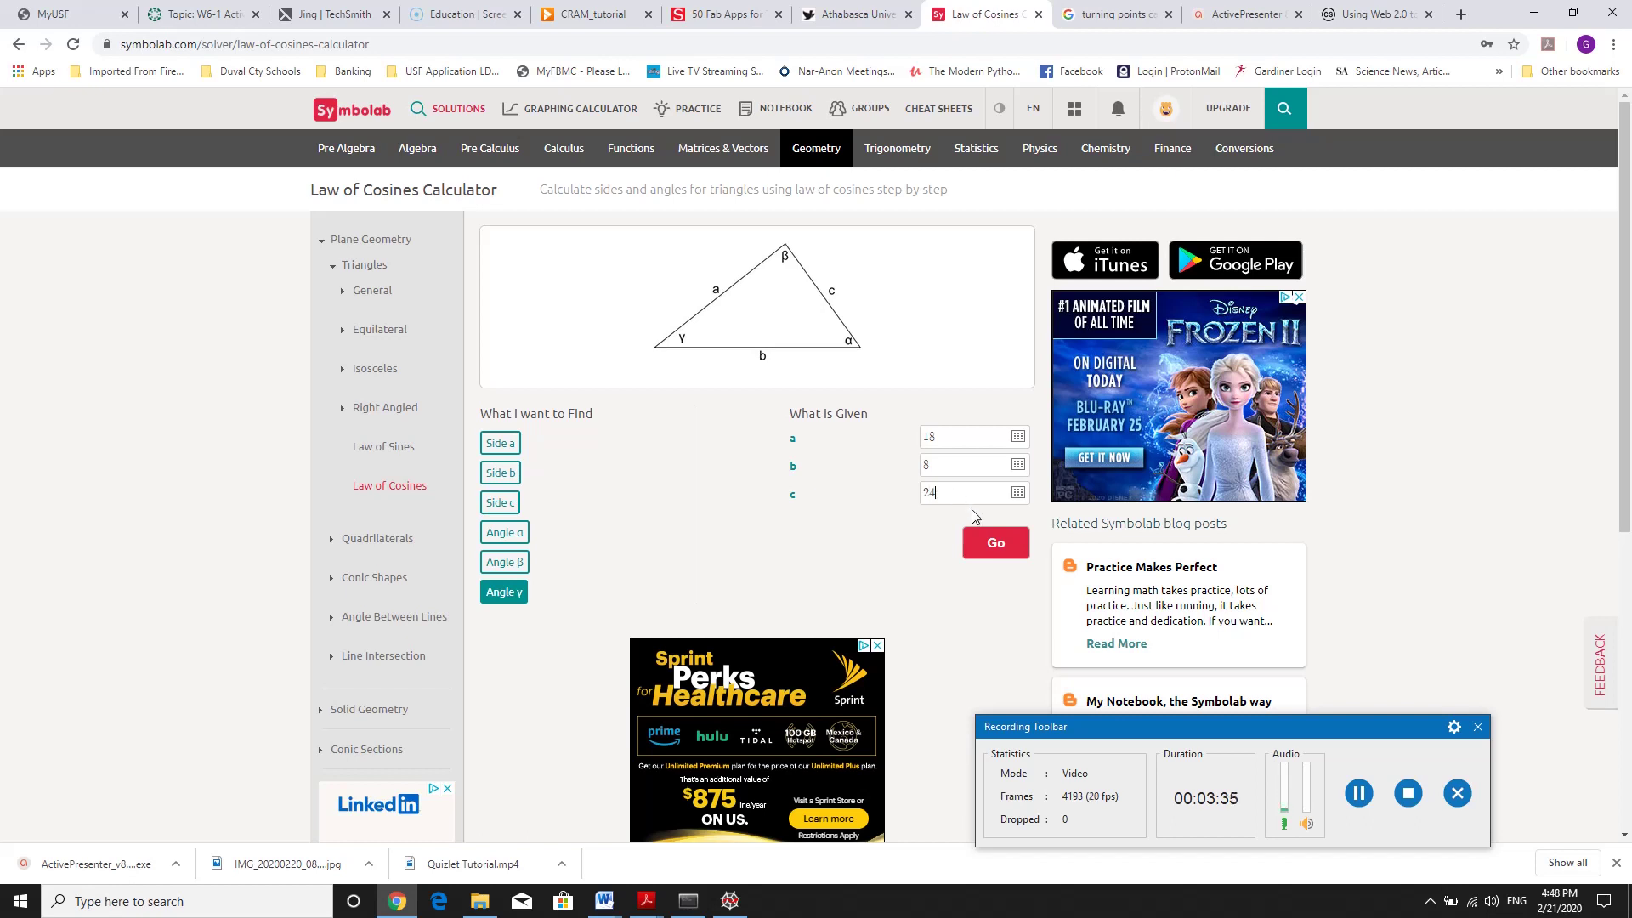
left_click(989, 544)
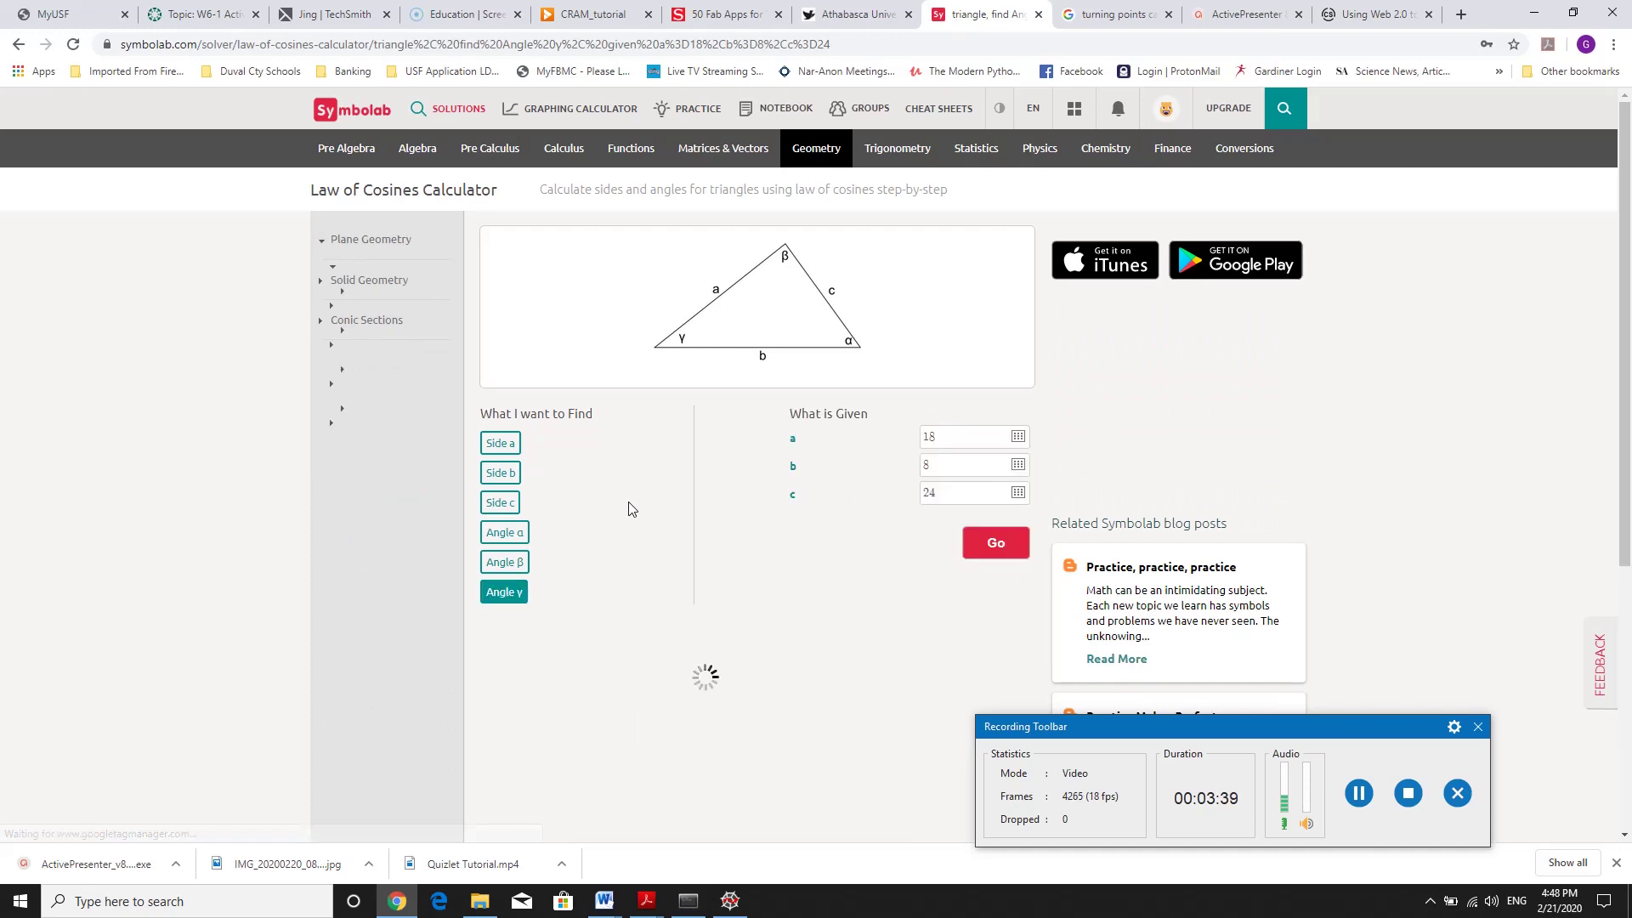
Examine the law of cosines solution steps for angle γ against the given sides and the triangle diagram.
scroll(629, 508, "down", 5)
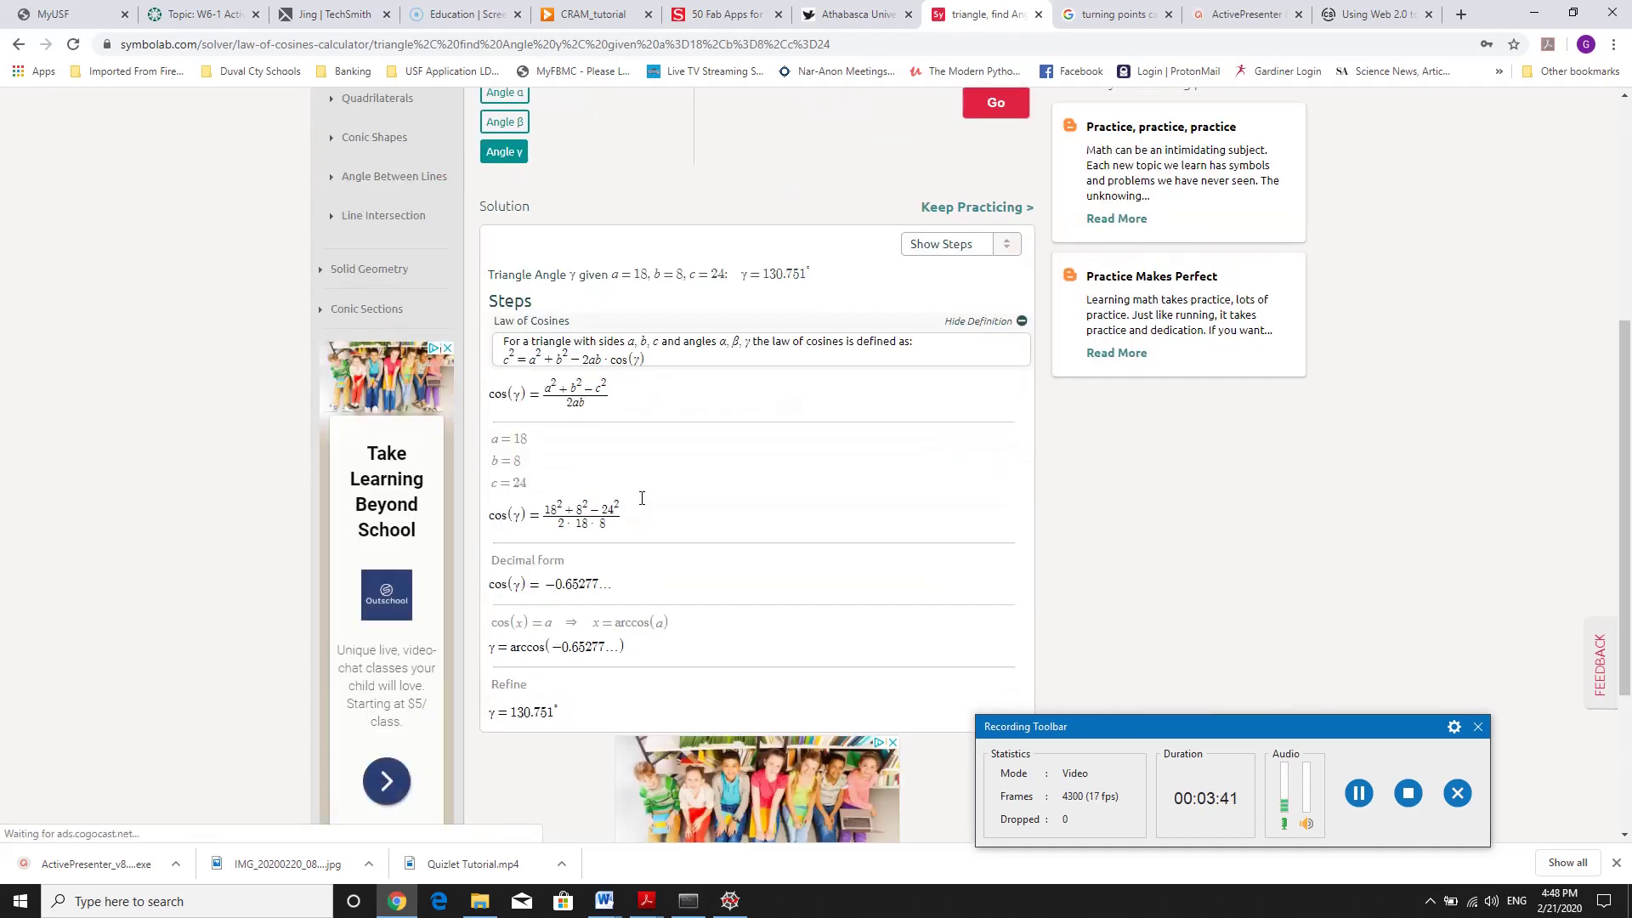
scroll(660, 489, "up", 4)
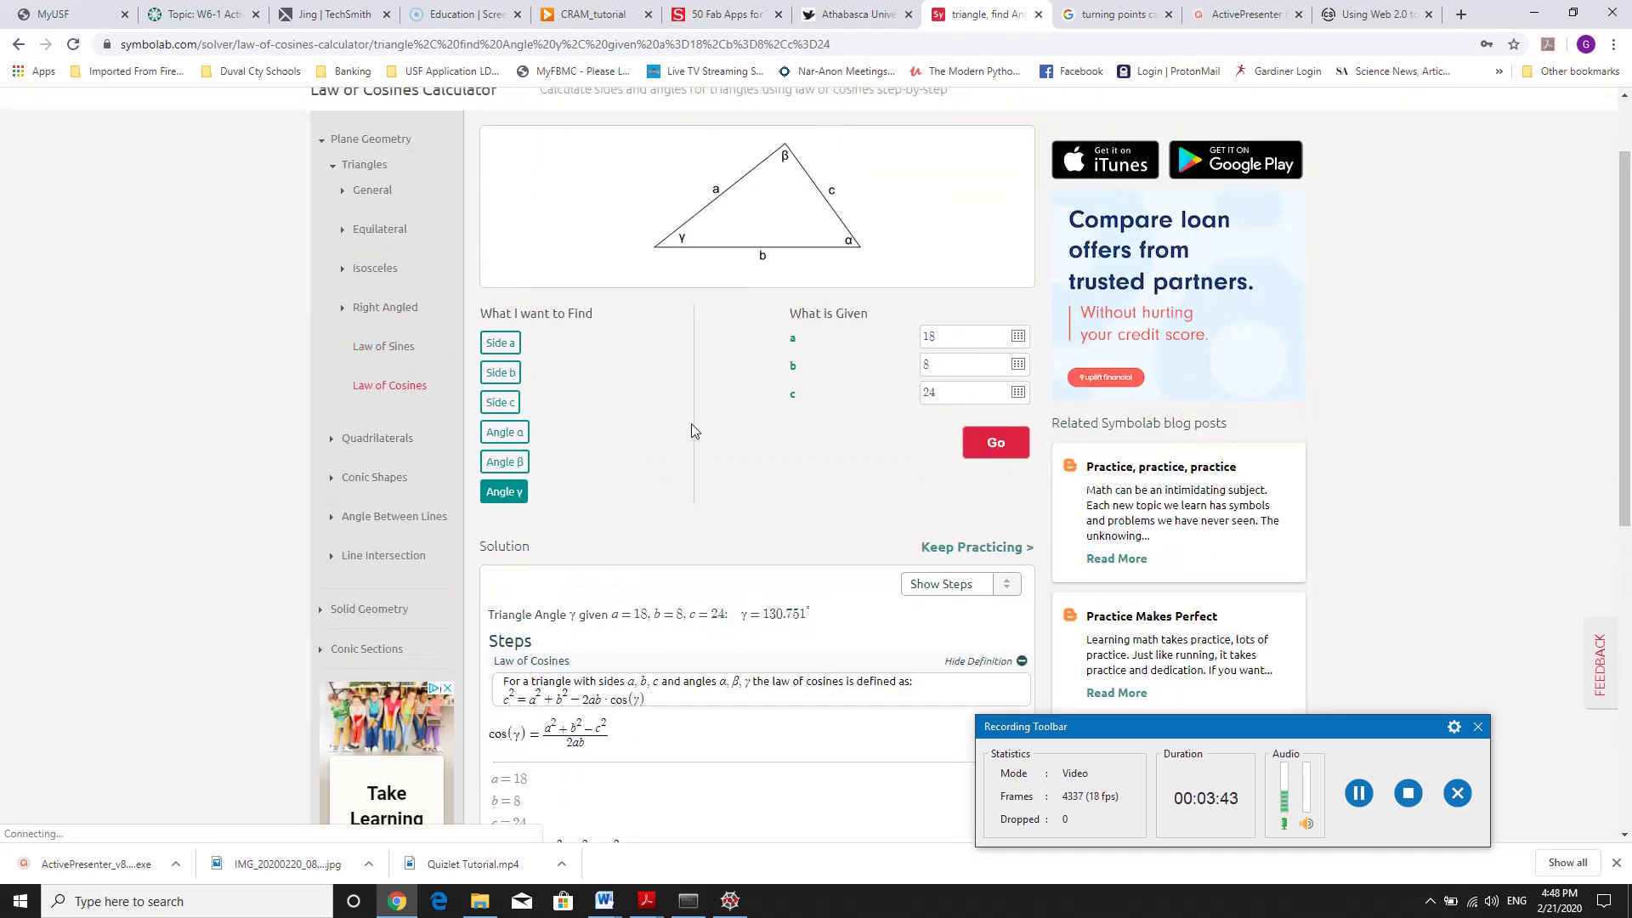
scroll(692, 426, "down", 3)
scroll(690, 506, "down", 2)
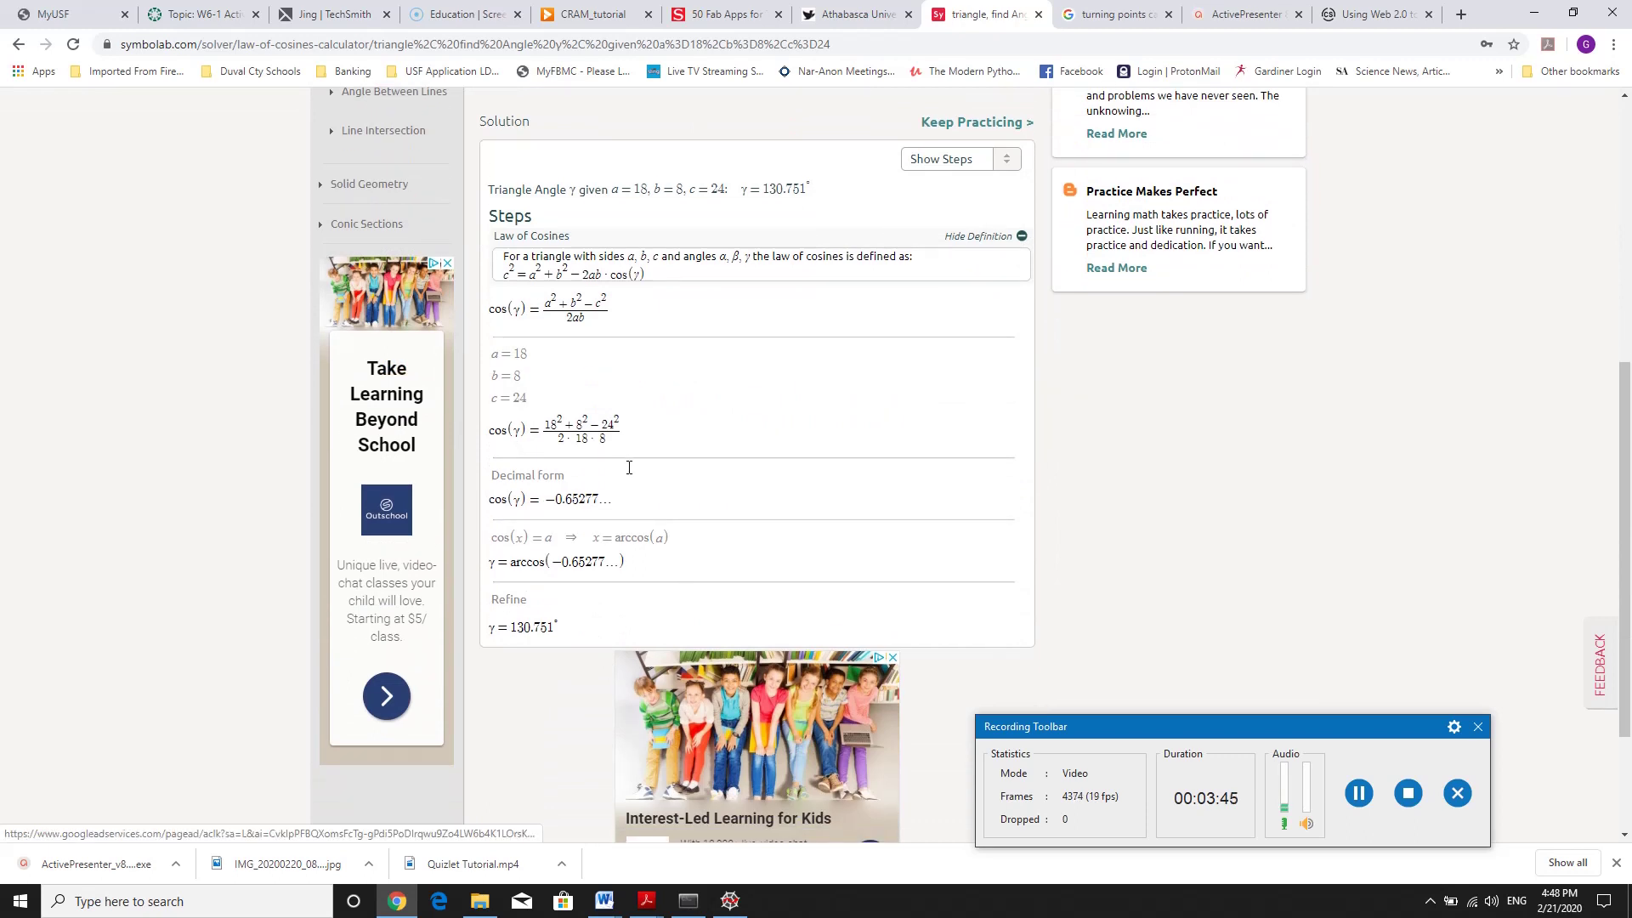
scroll(643, 454, "up", 1)
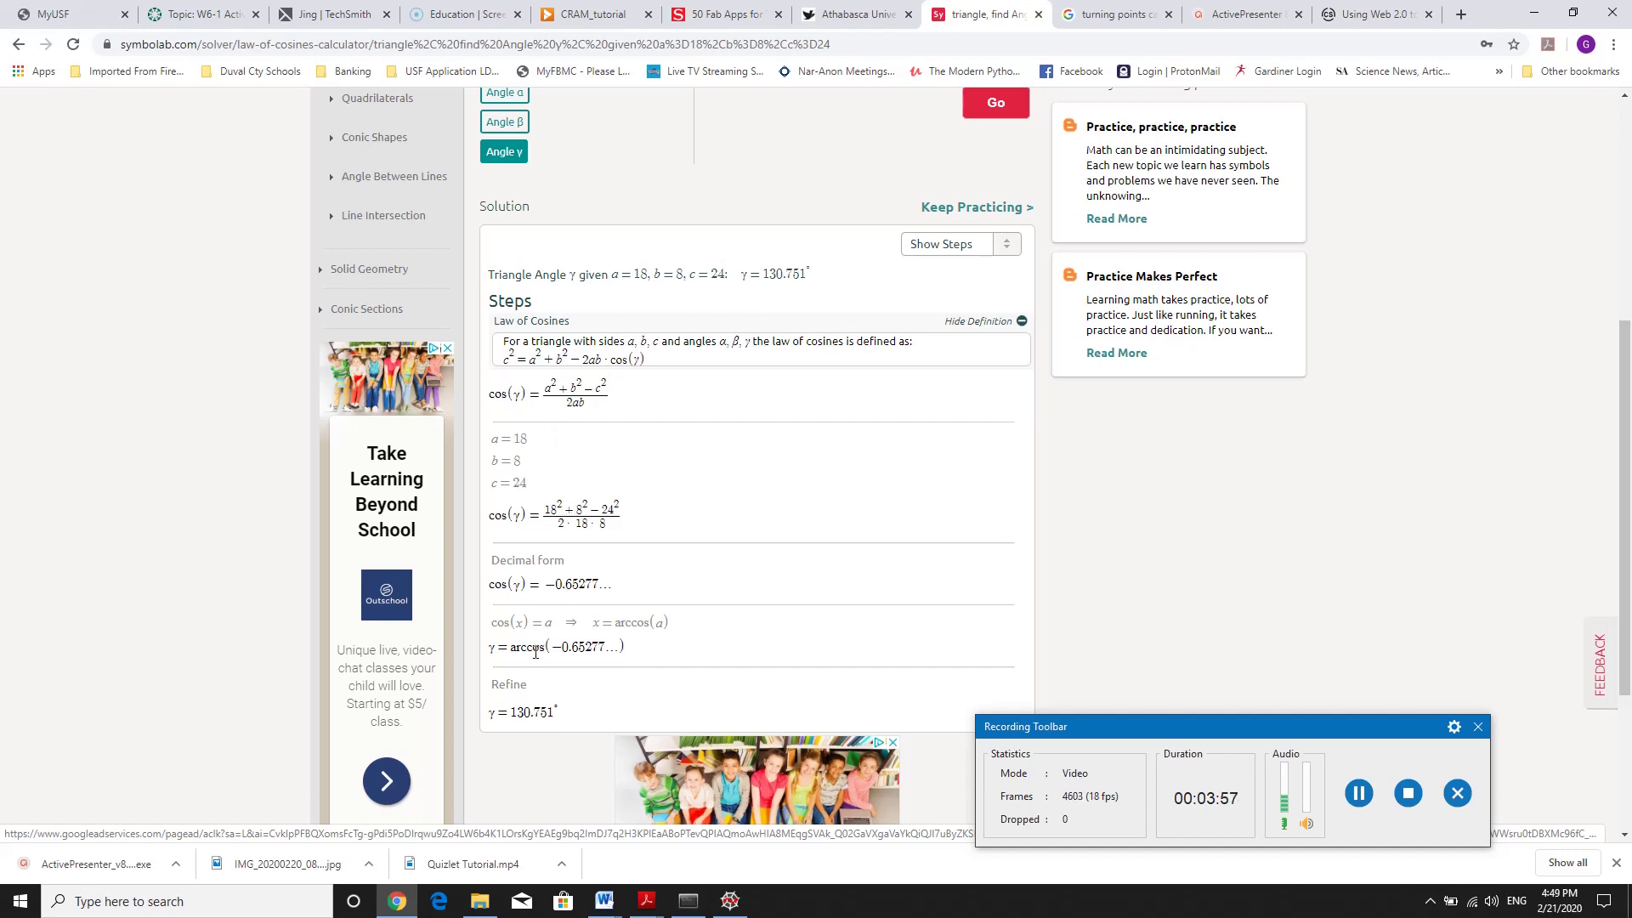
scroll(544, 745, "up", 4)
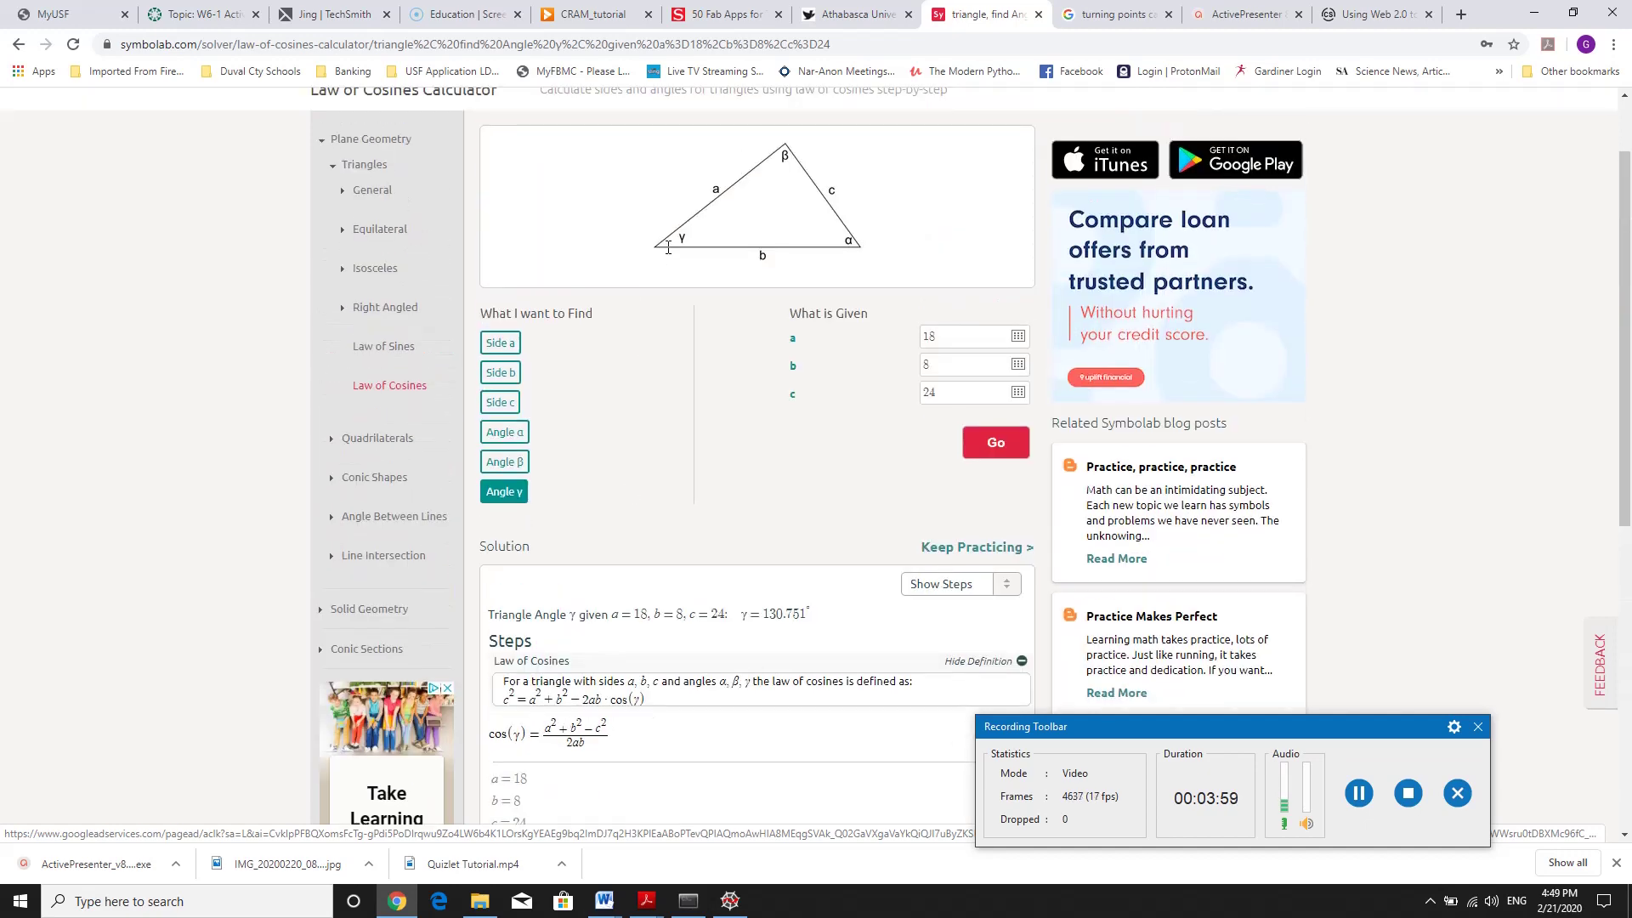
scroll(674, 246, "up", 1)
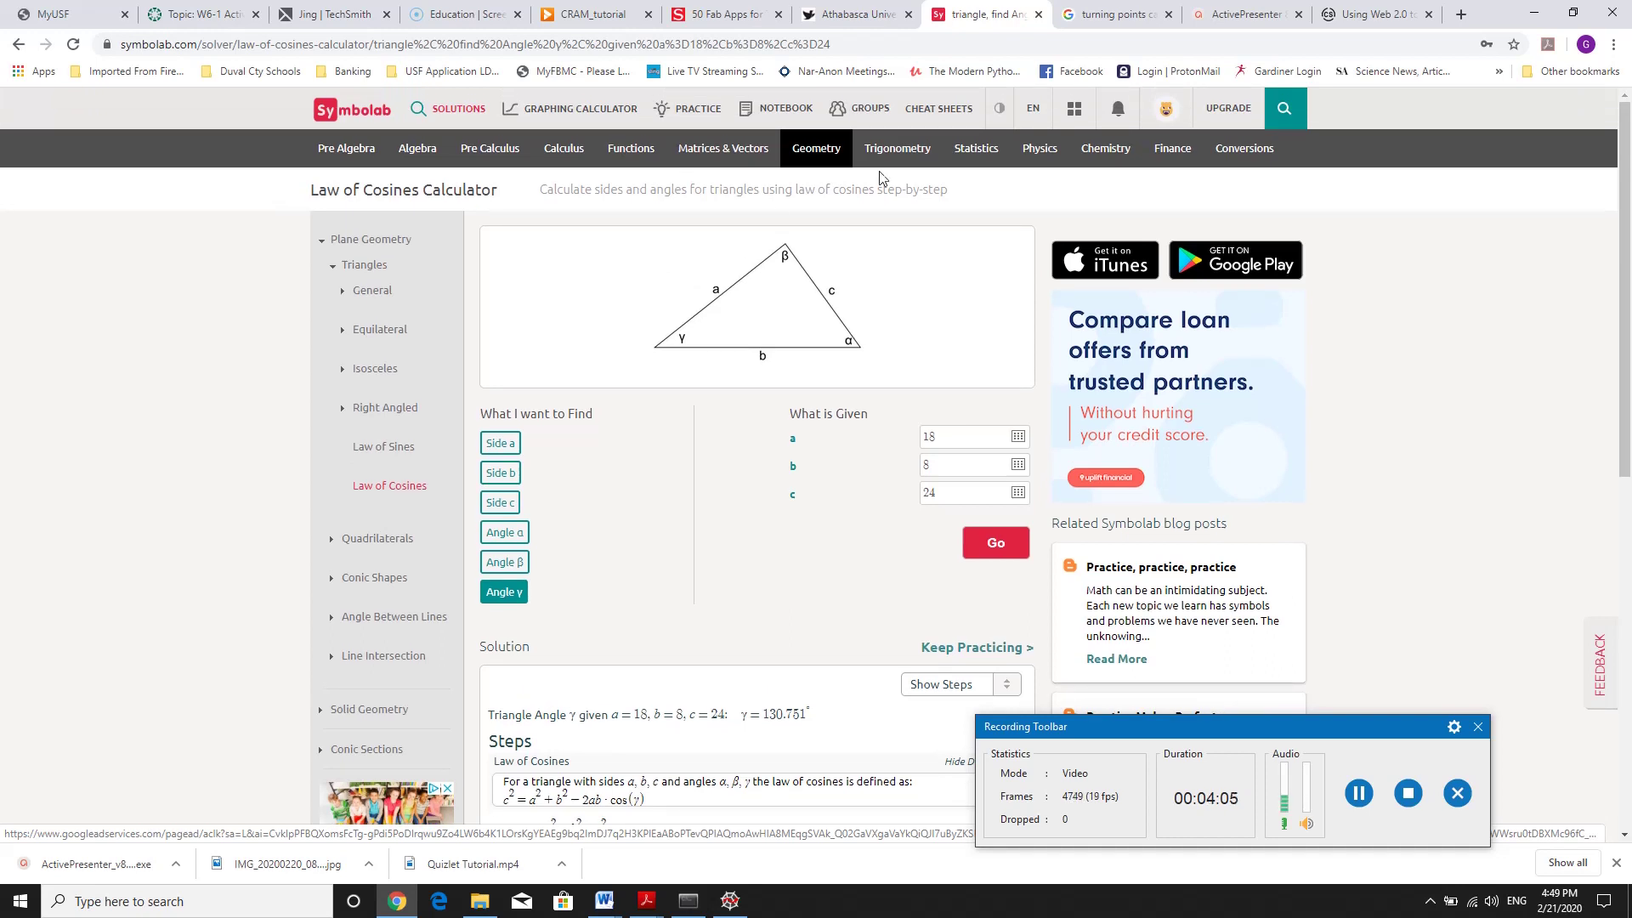
Open the trigonometry calculator for proving identities.
mouse_move(896, 150)
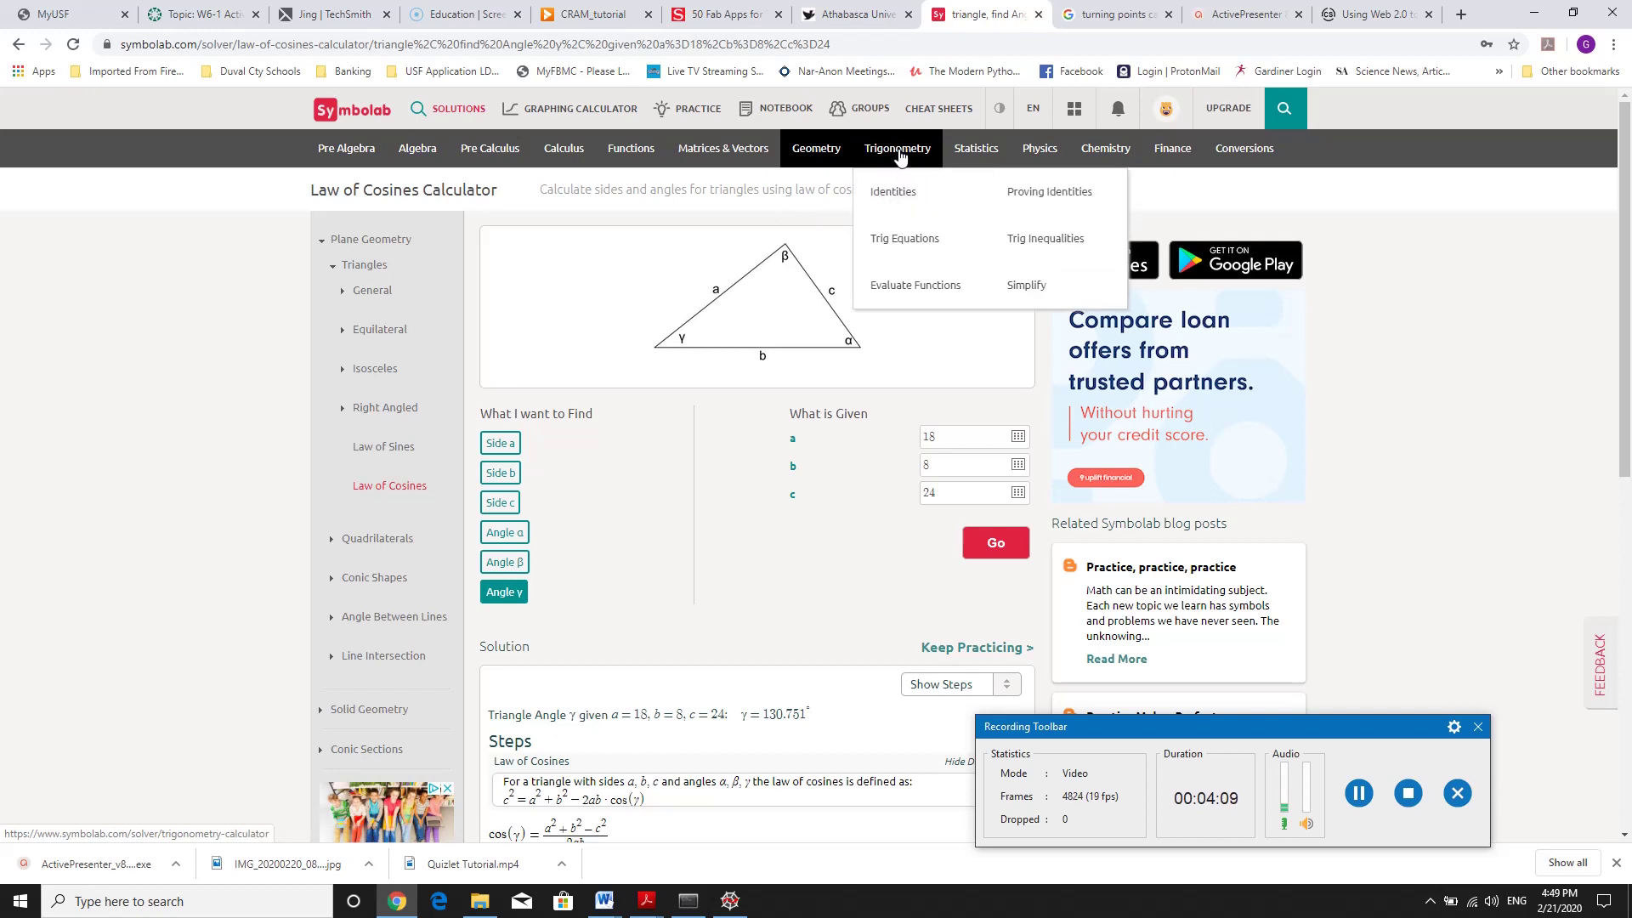
left_click(899, 151)
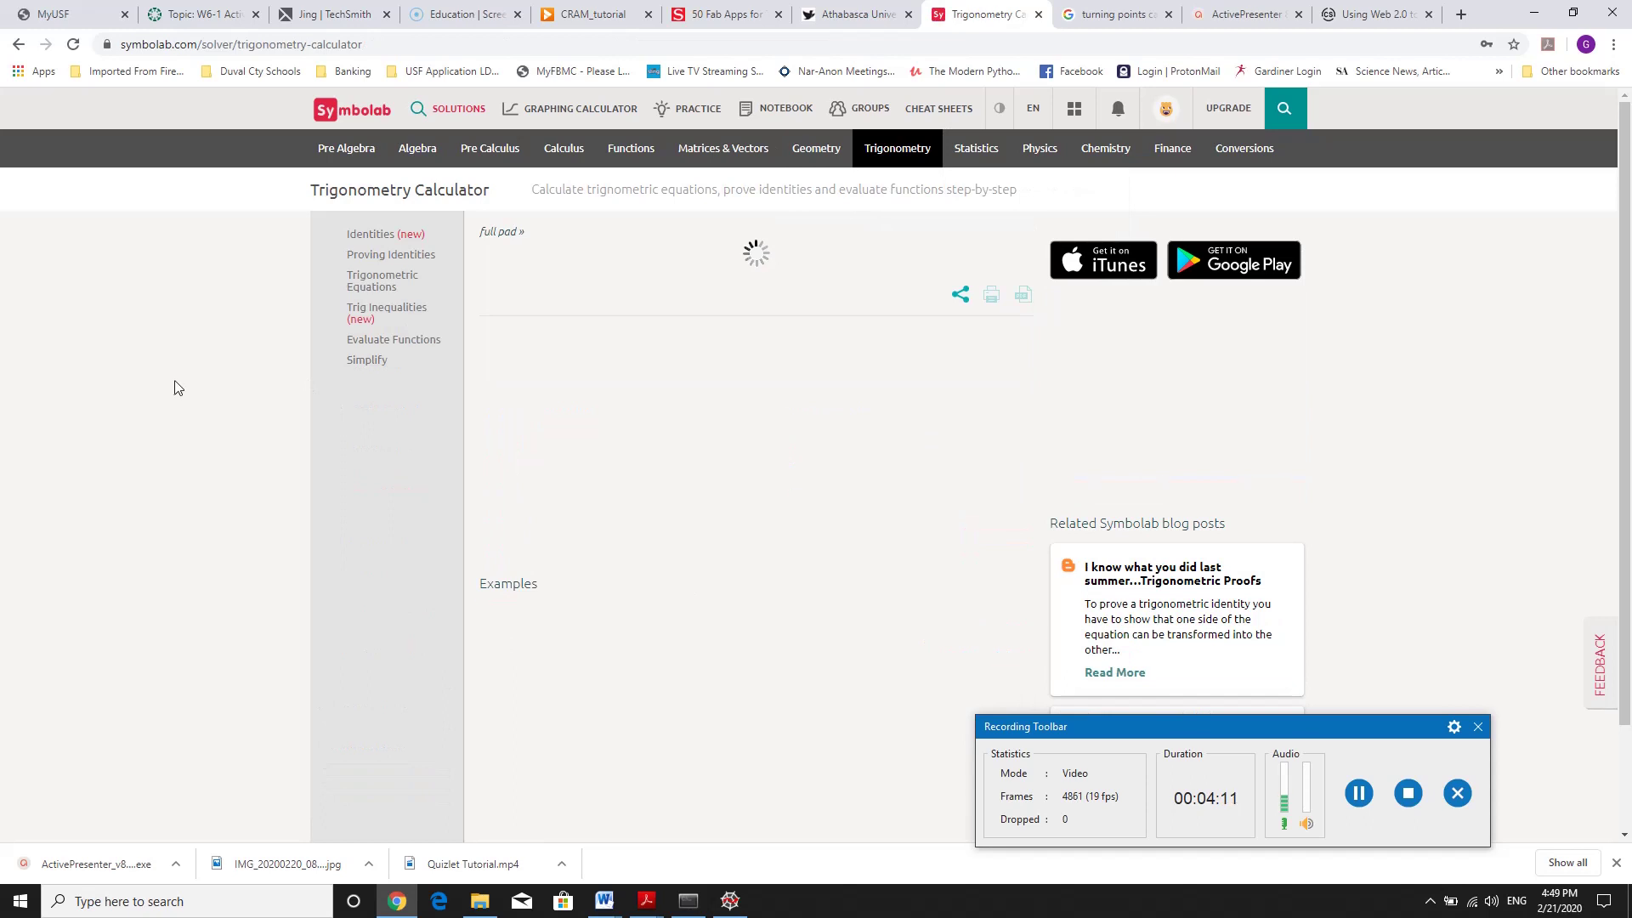
left_click(418, 260)
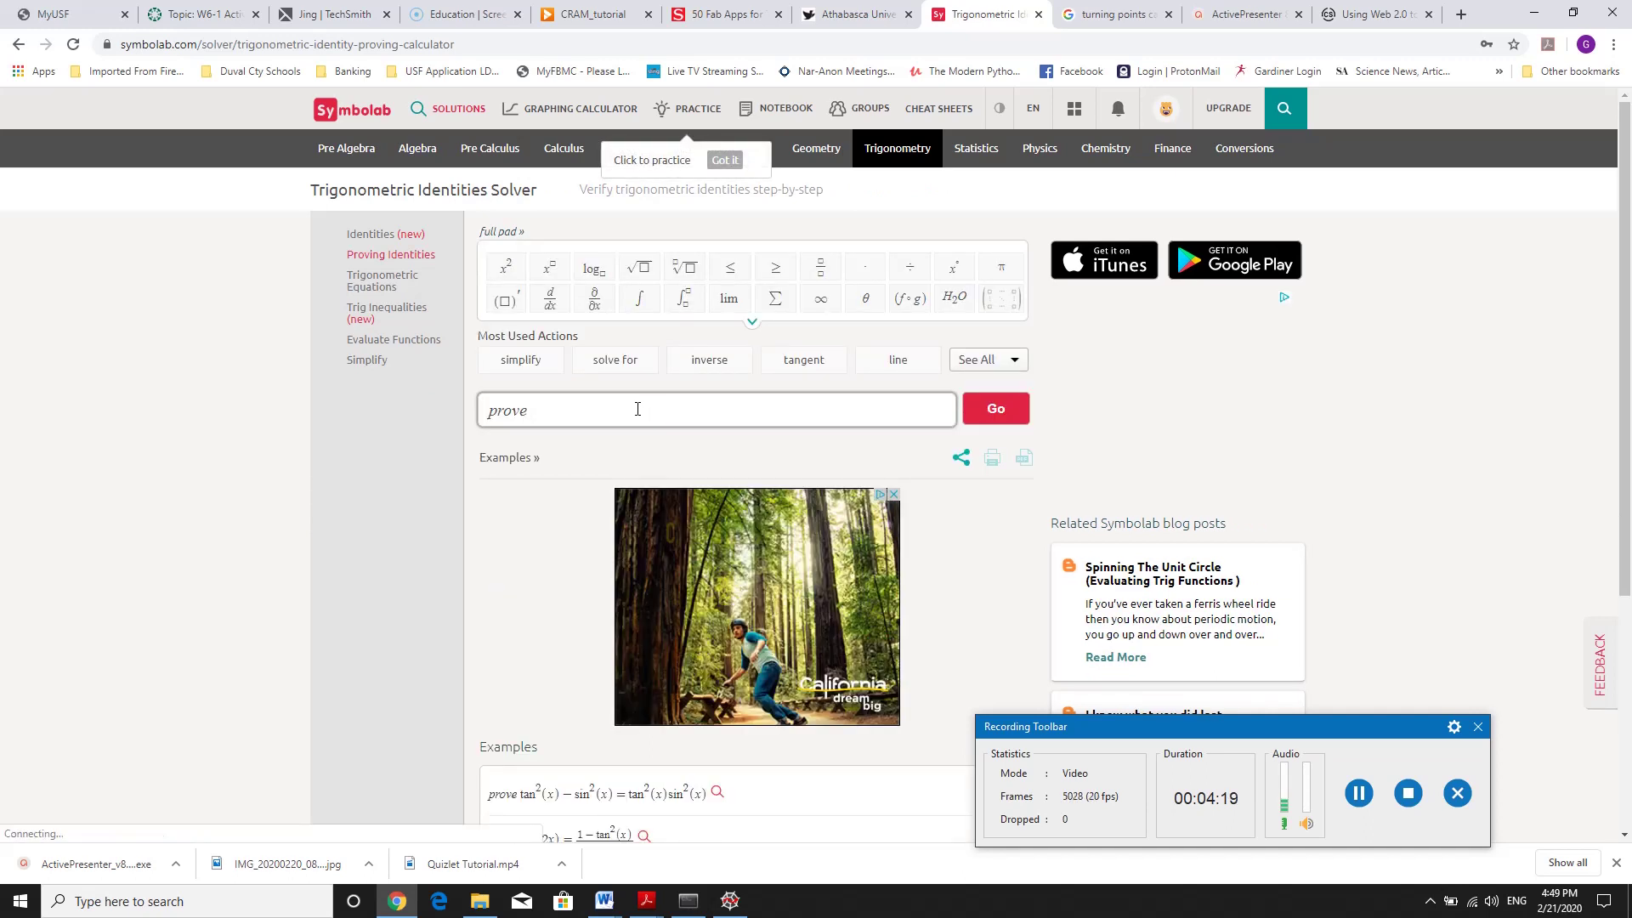
Enter tan^2x − sin^2x = in parentheses after "prove" as the left side of the identity.
type("(")
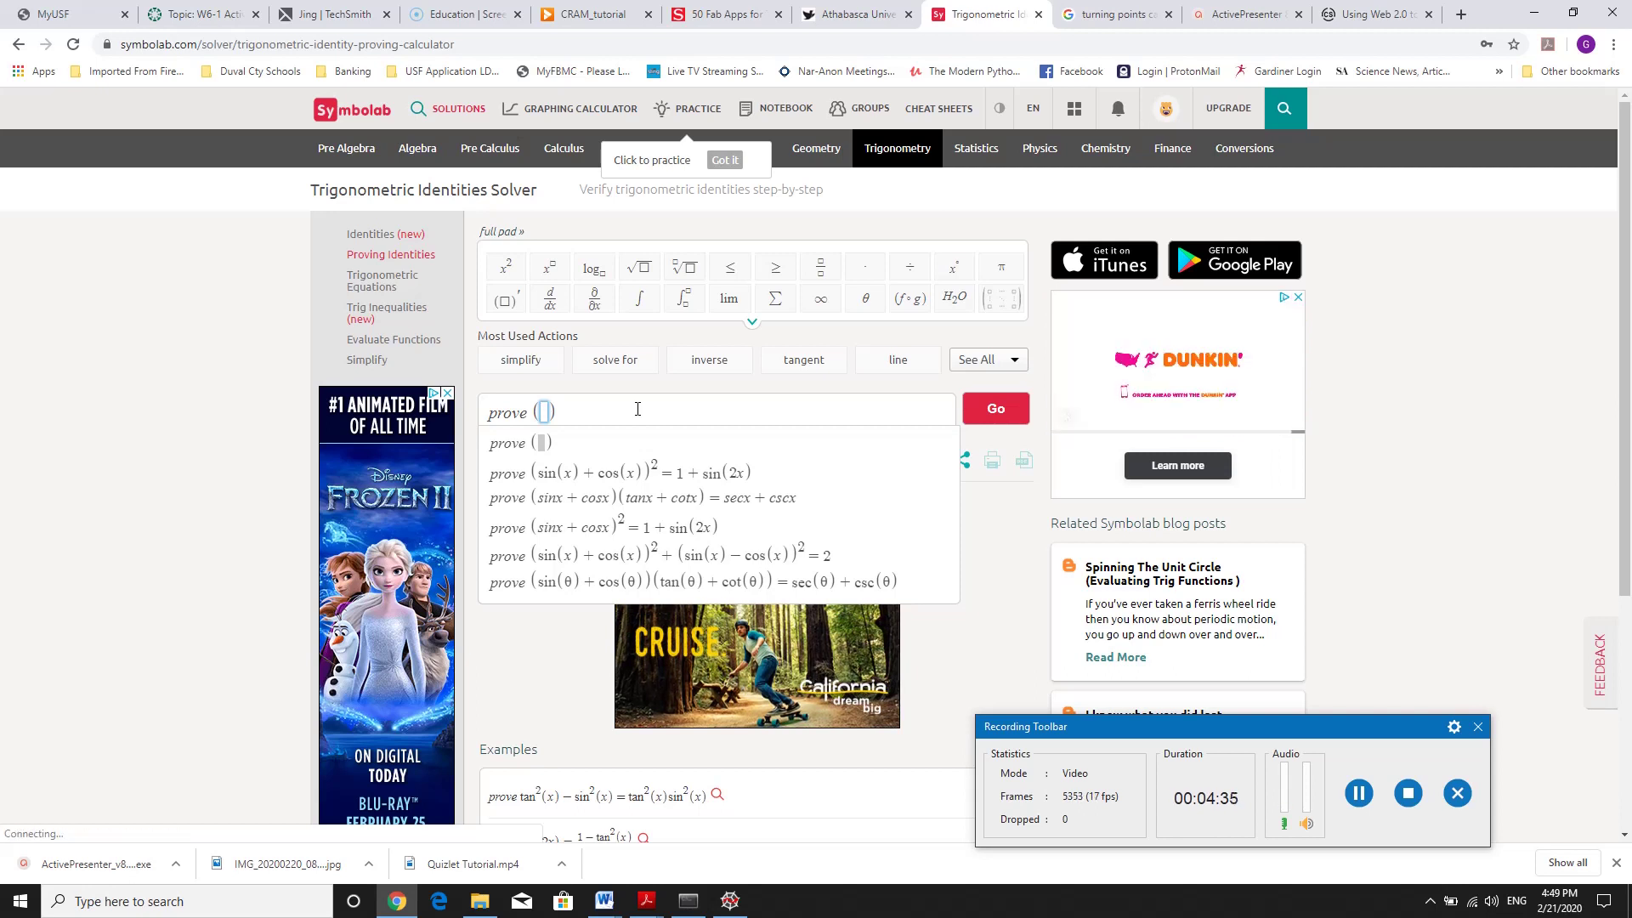
type("tan")
type("^2")
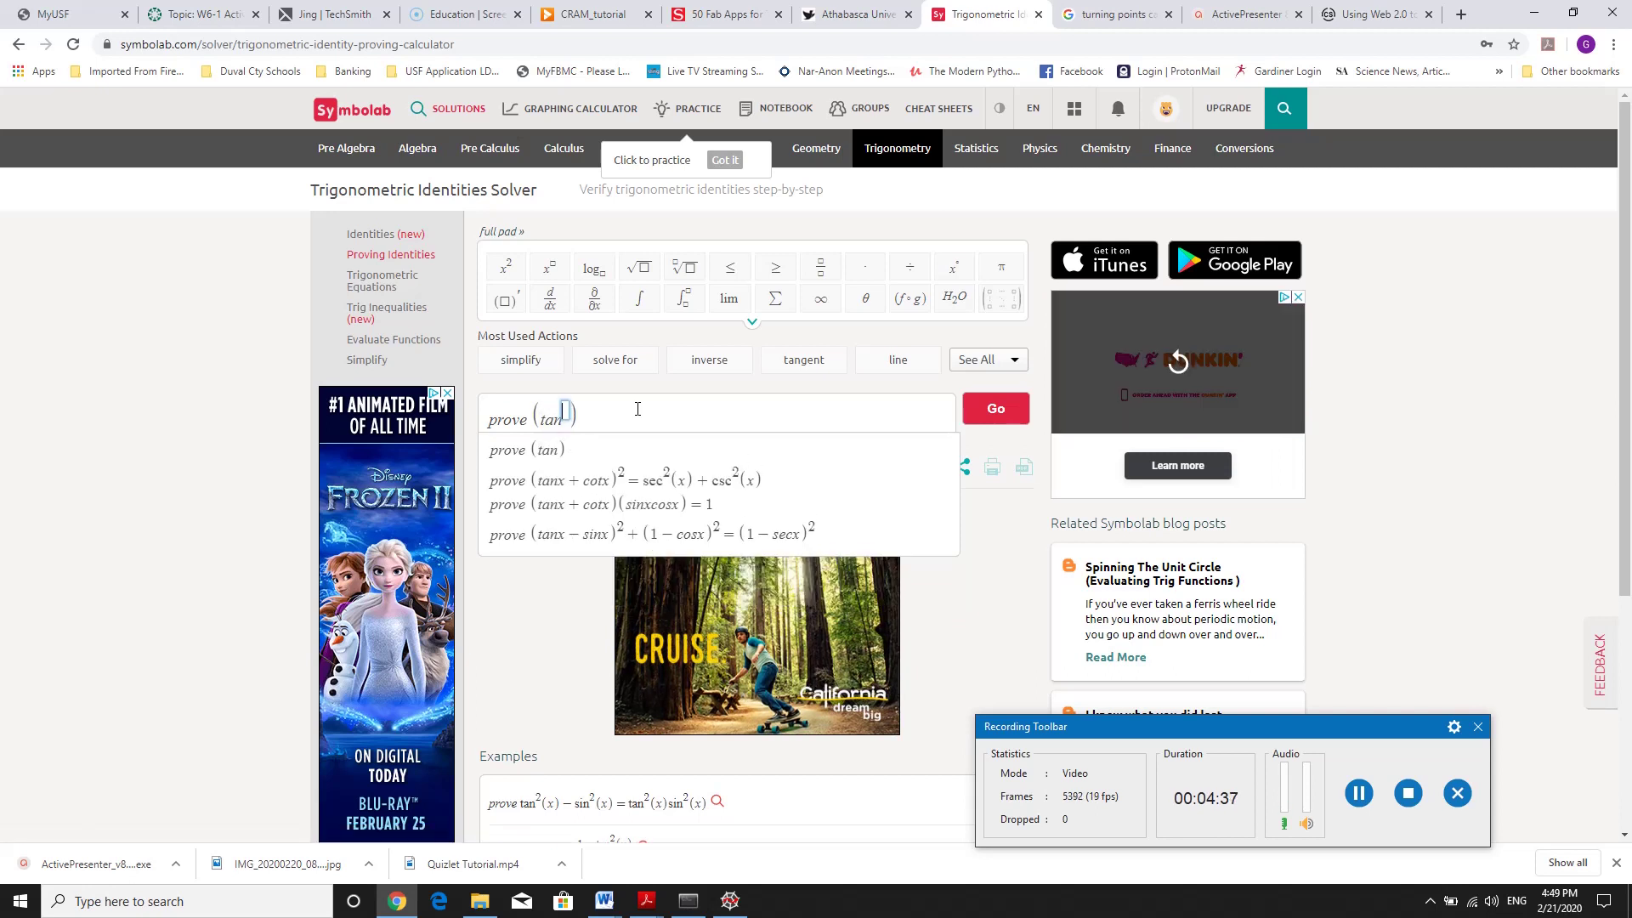
key("Right")
type("x")
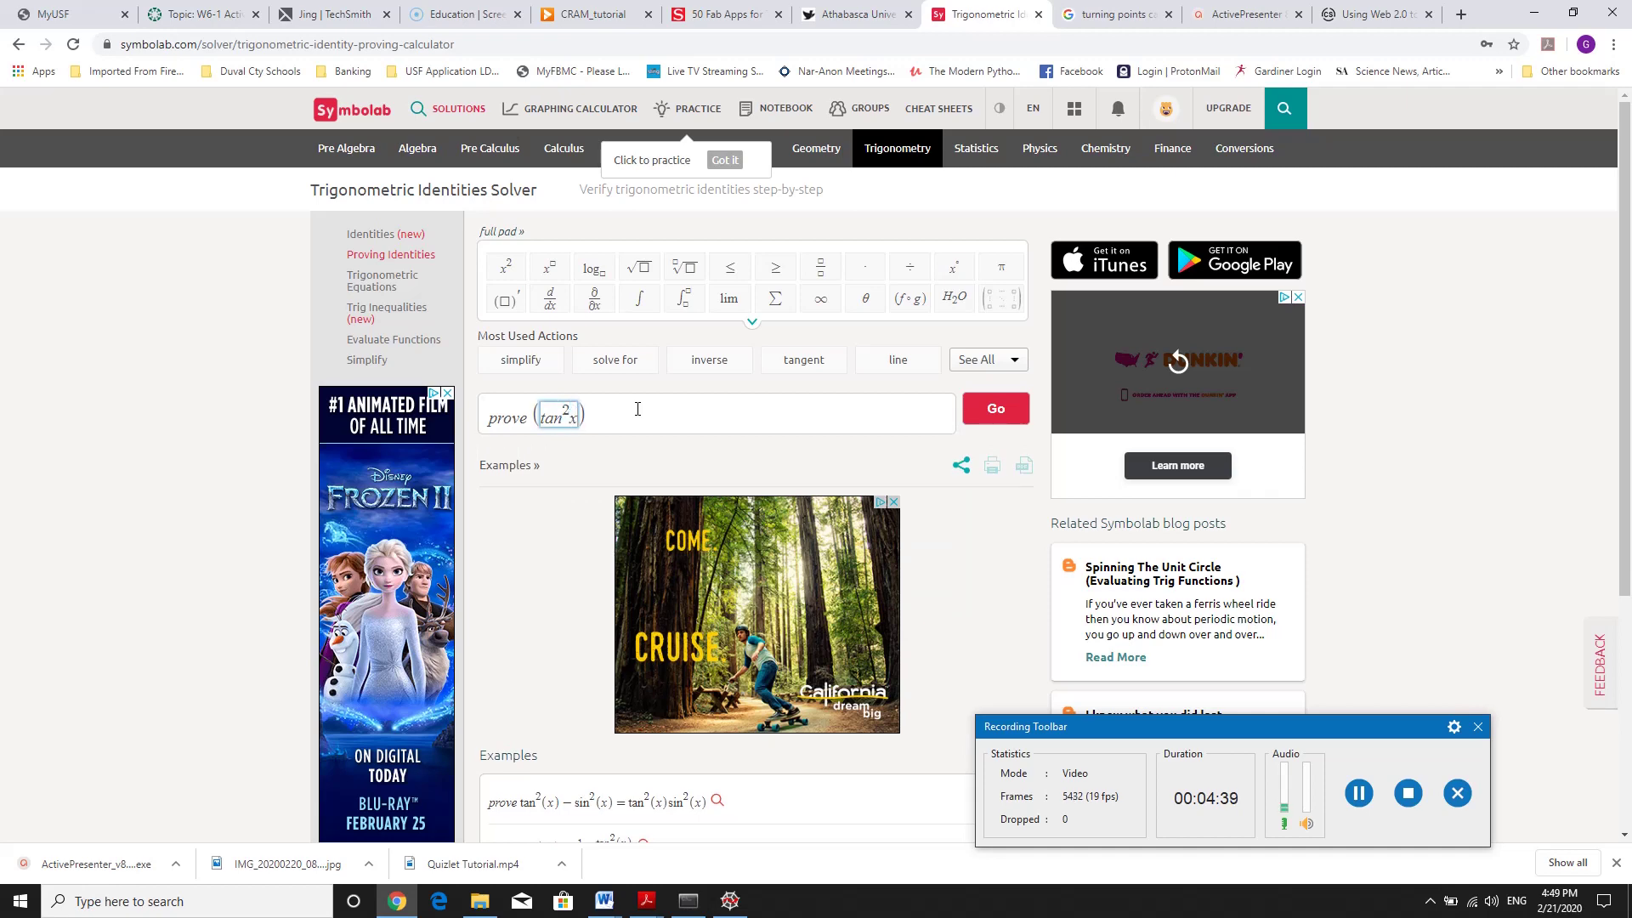
type("-sin^2")
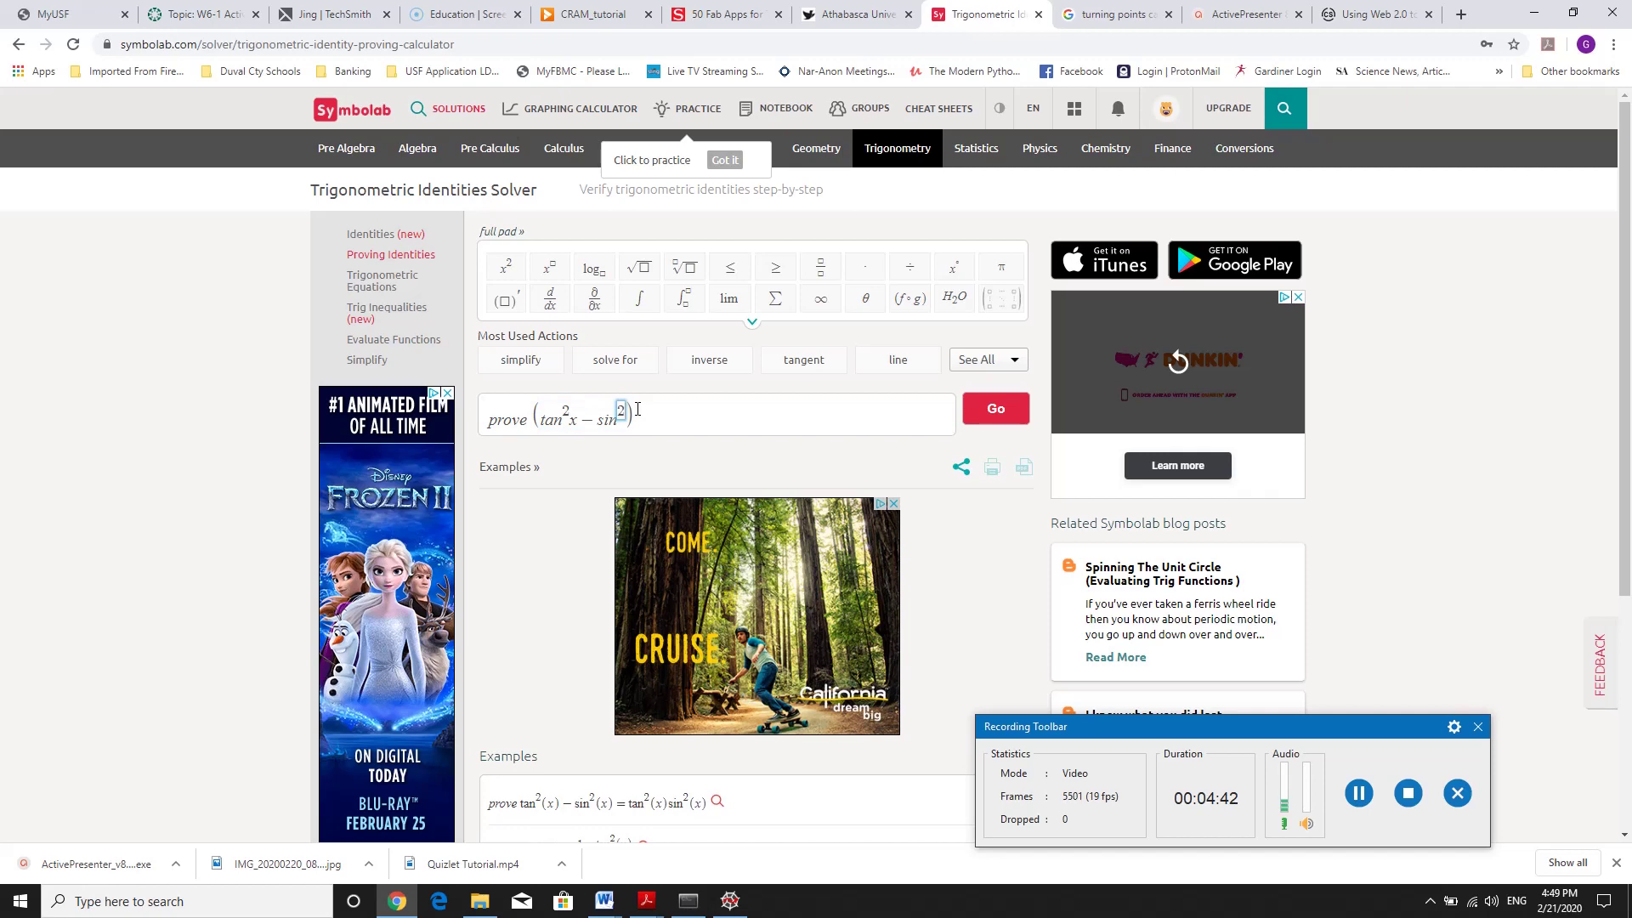
key("Right")
type("x = ")
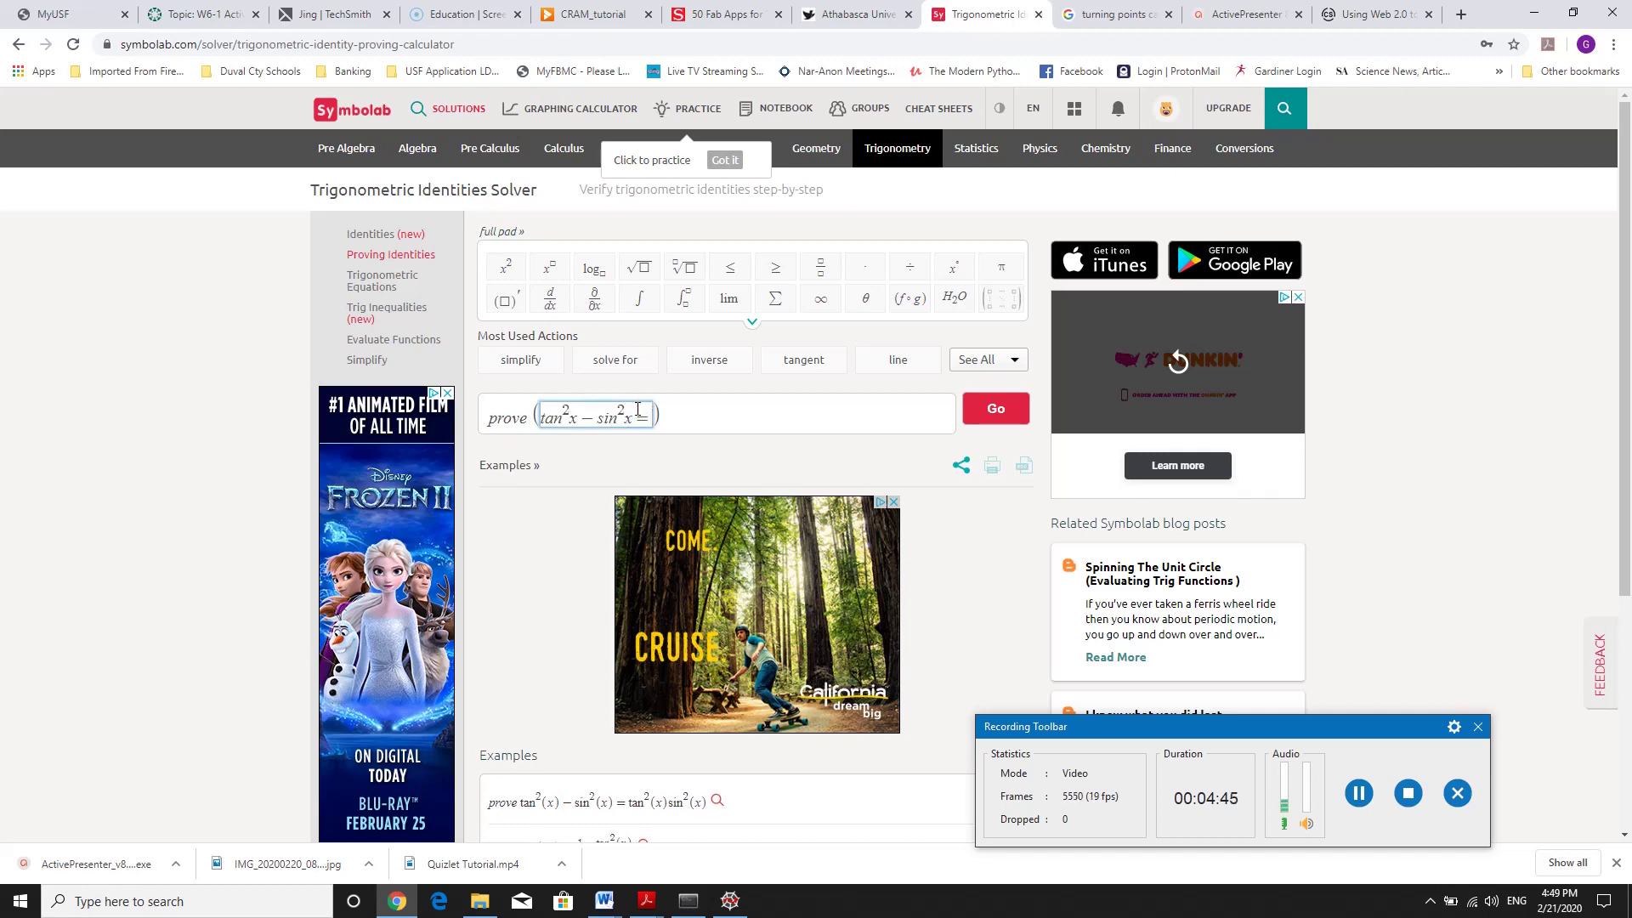
Complete the identity with tan^2x · sin^2x on the right side and run the proof.
type("tan^2")
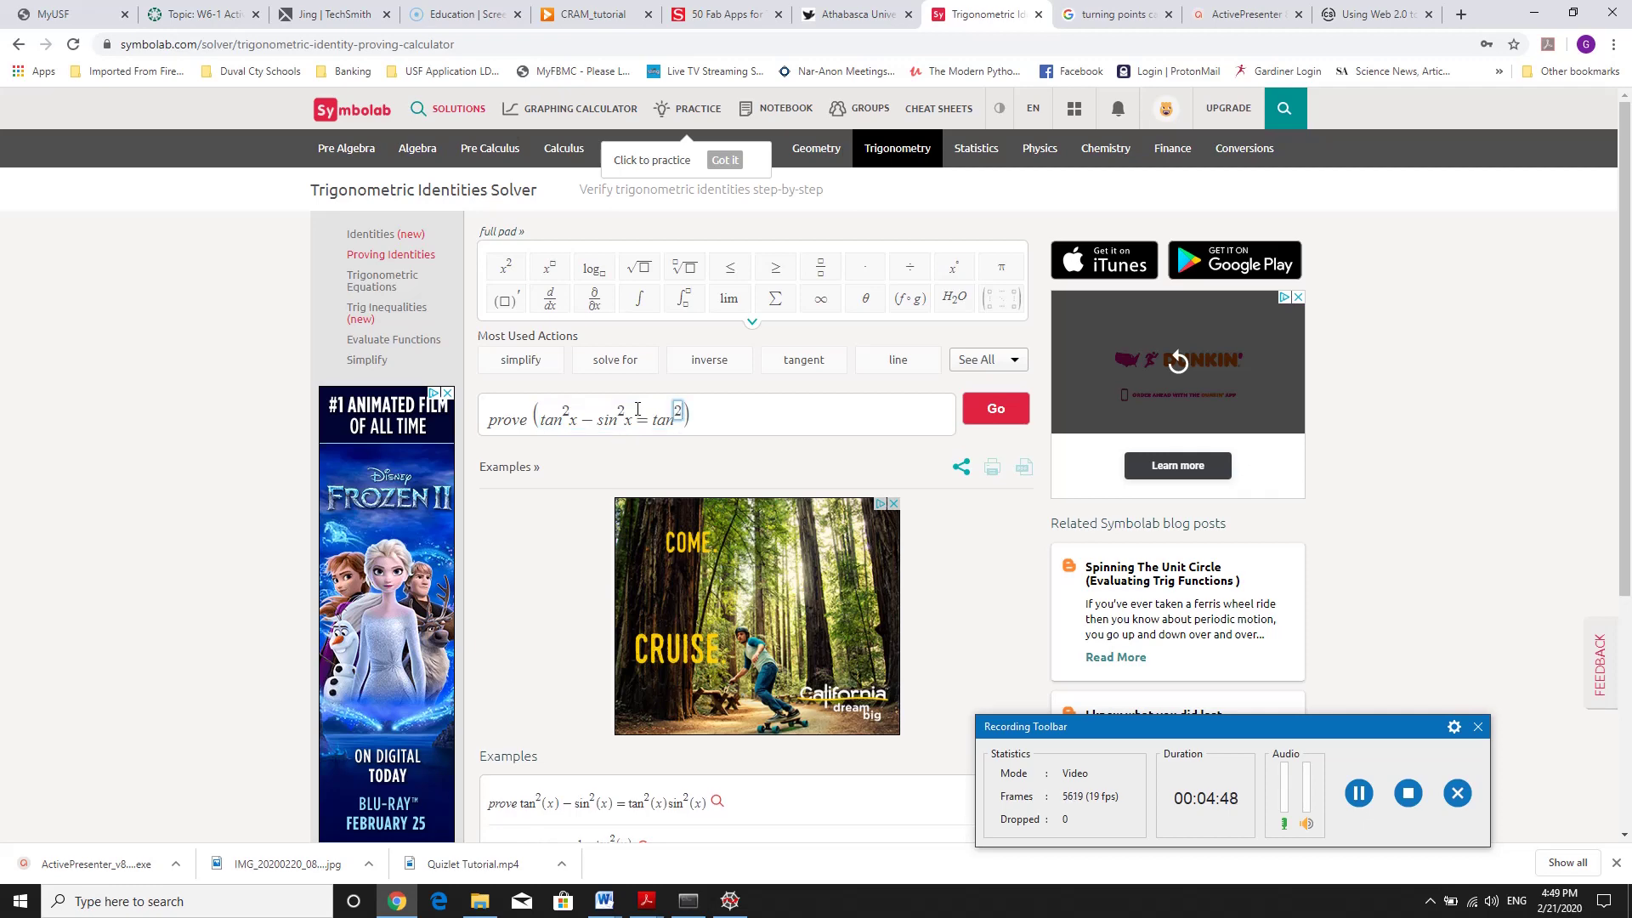
key("Right")
type("x")
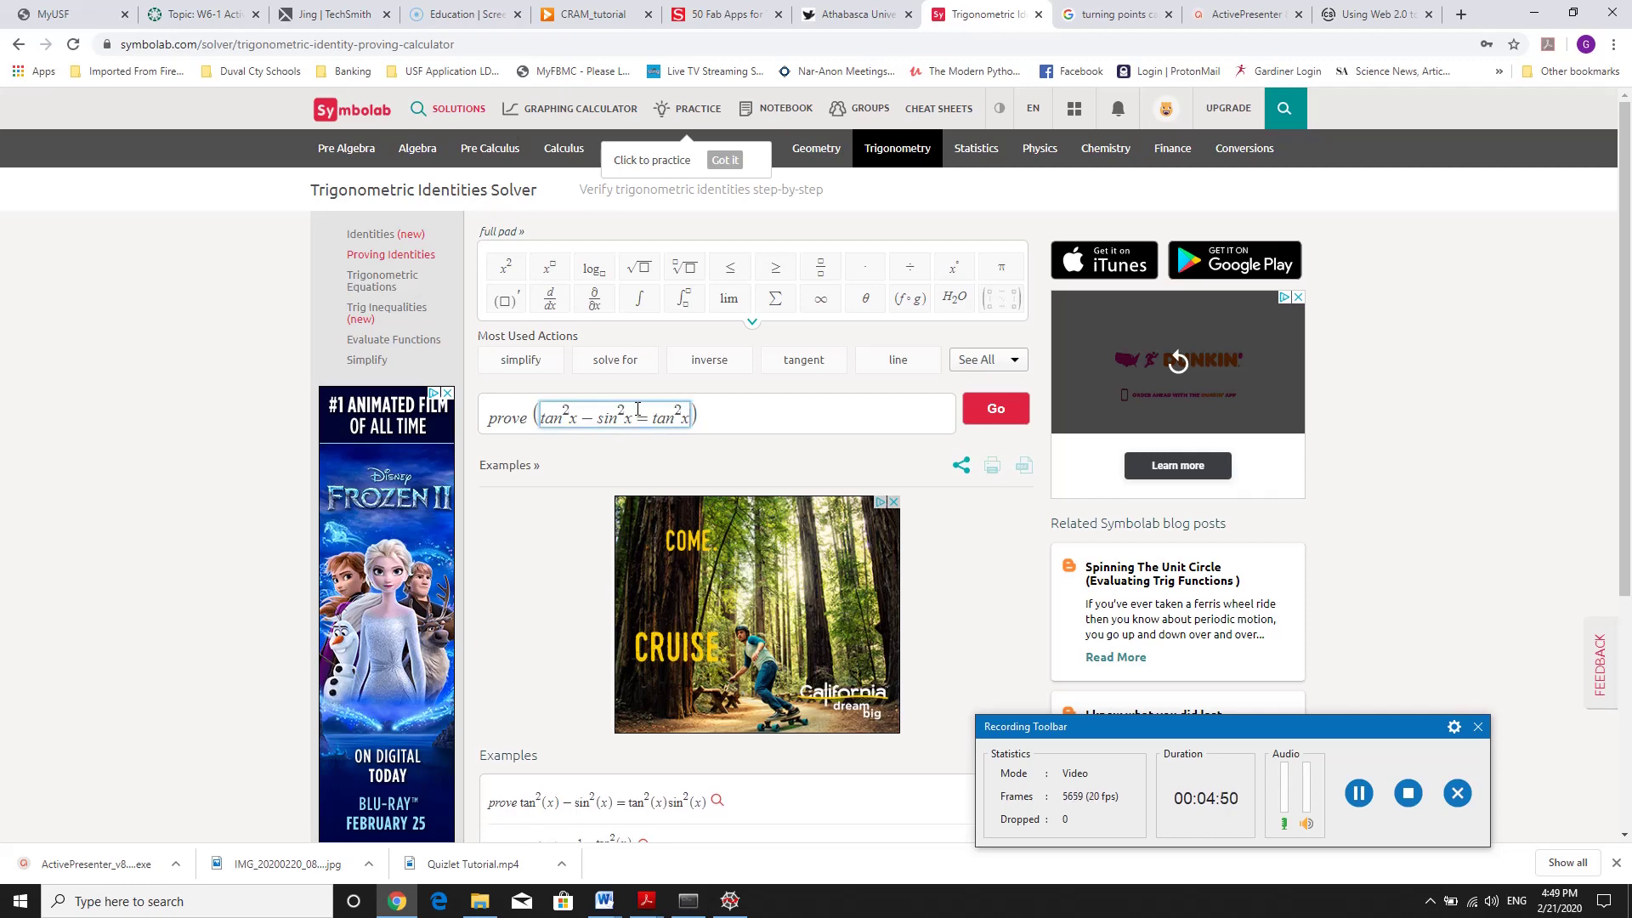
type("*sin")
type("^2")
key("Right")
type("x")
left_click(993, 411)
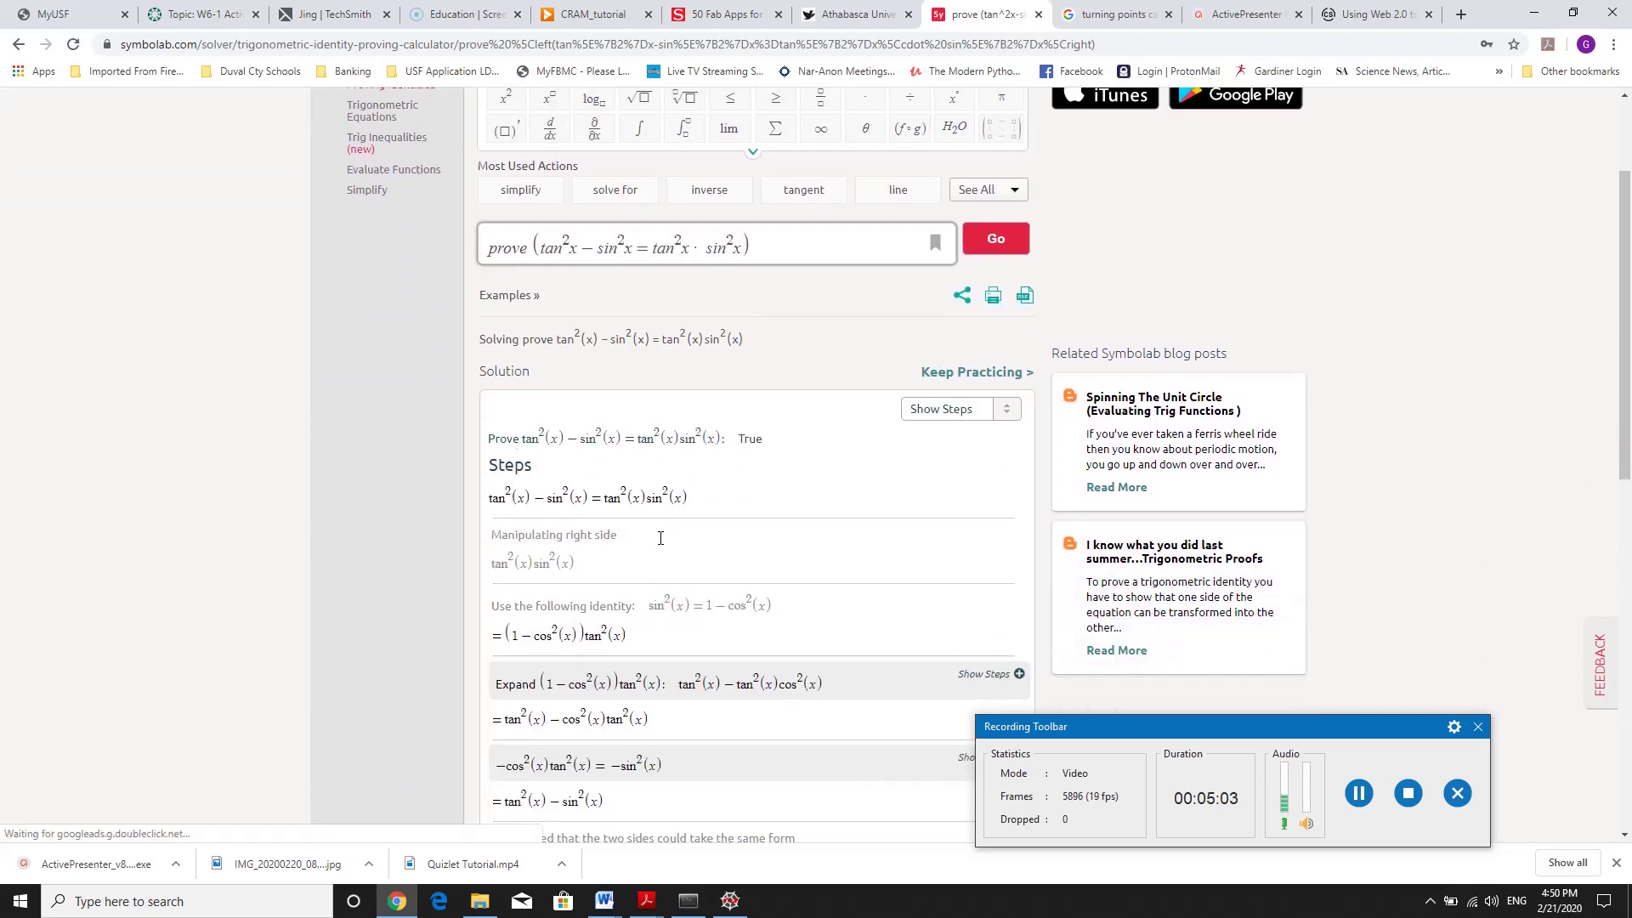
Review the identity's proof steps and open the Calculus calculator.
scroll(662, 544, "down", 3)
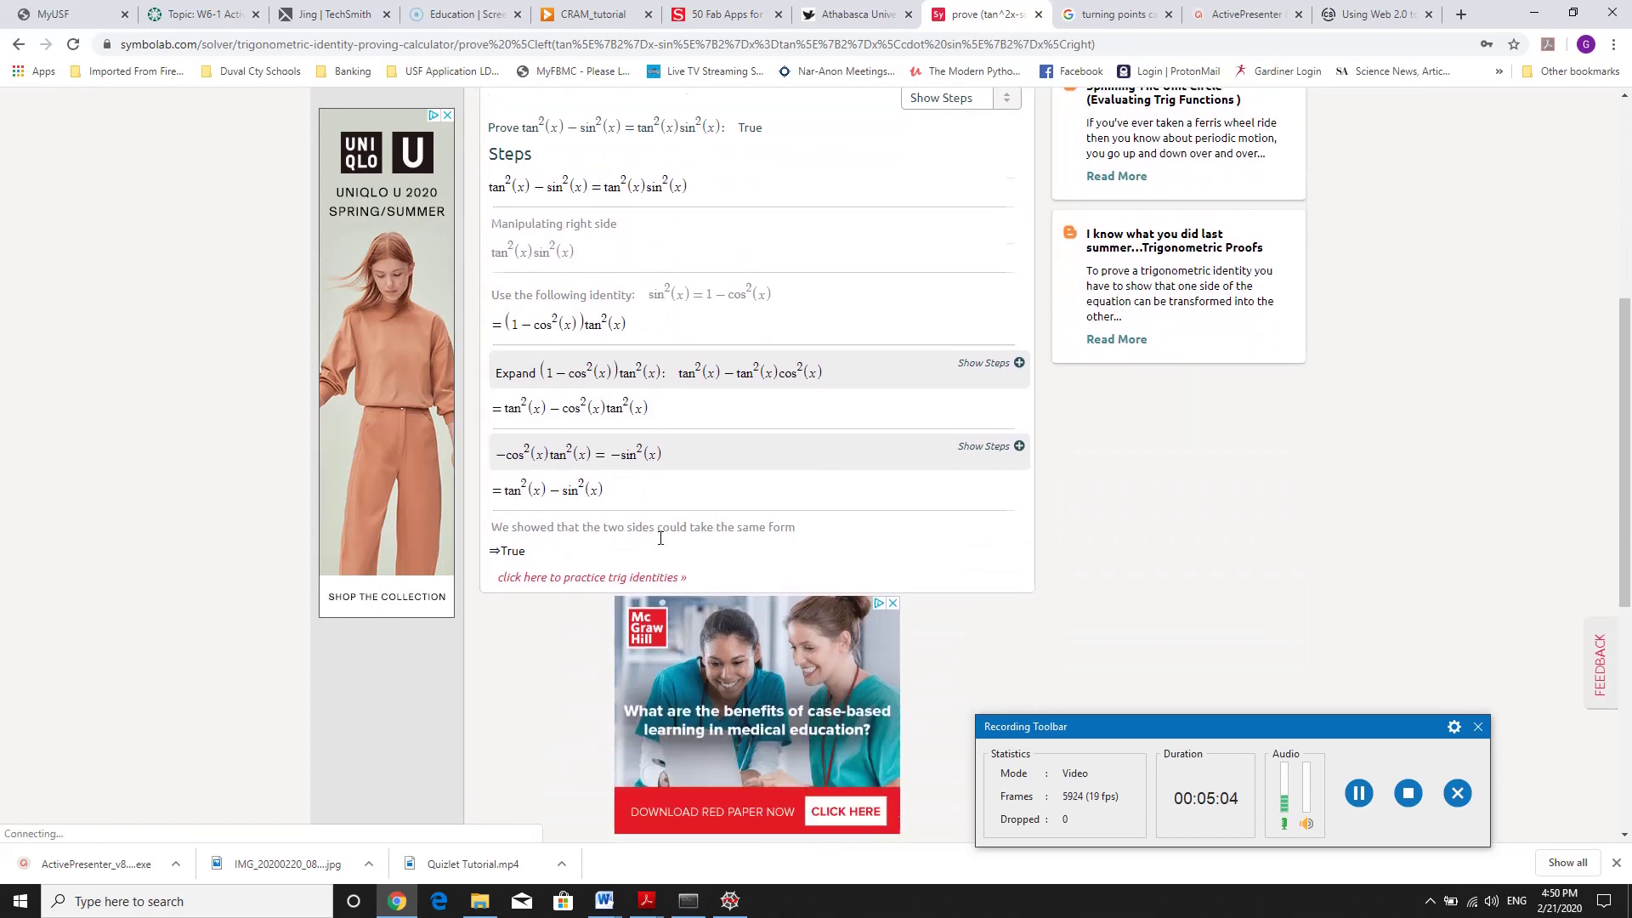
scroll(660, 538, "up", 5)
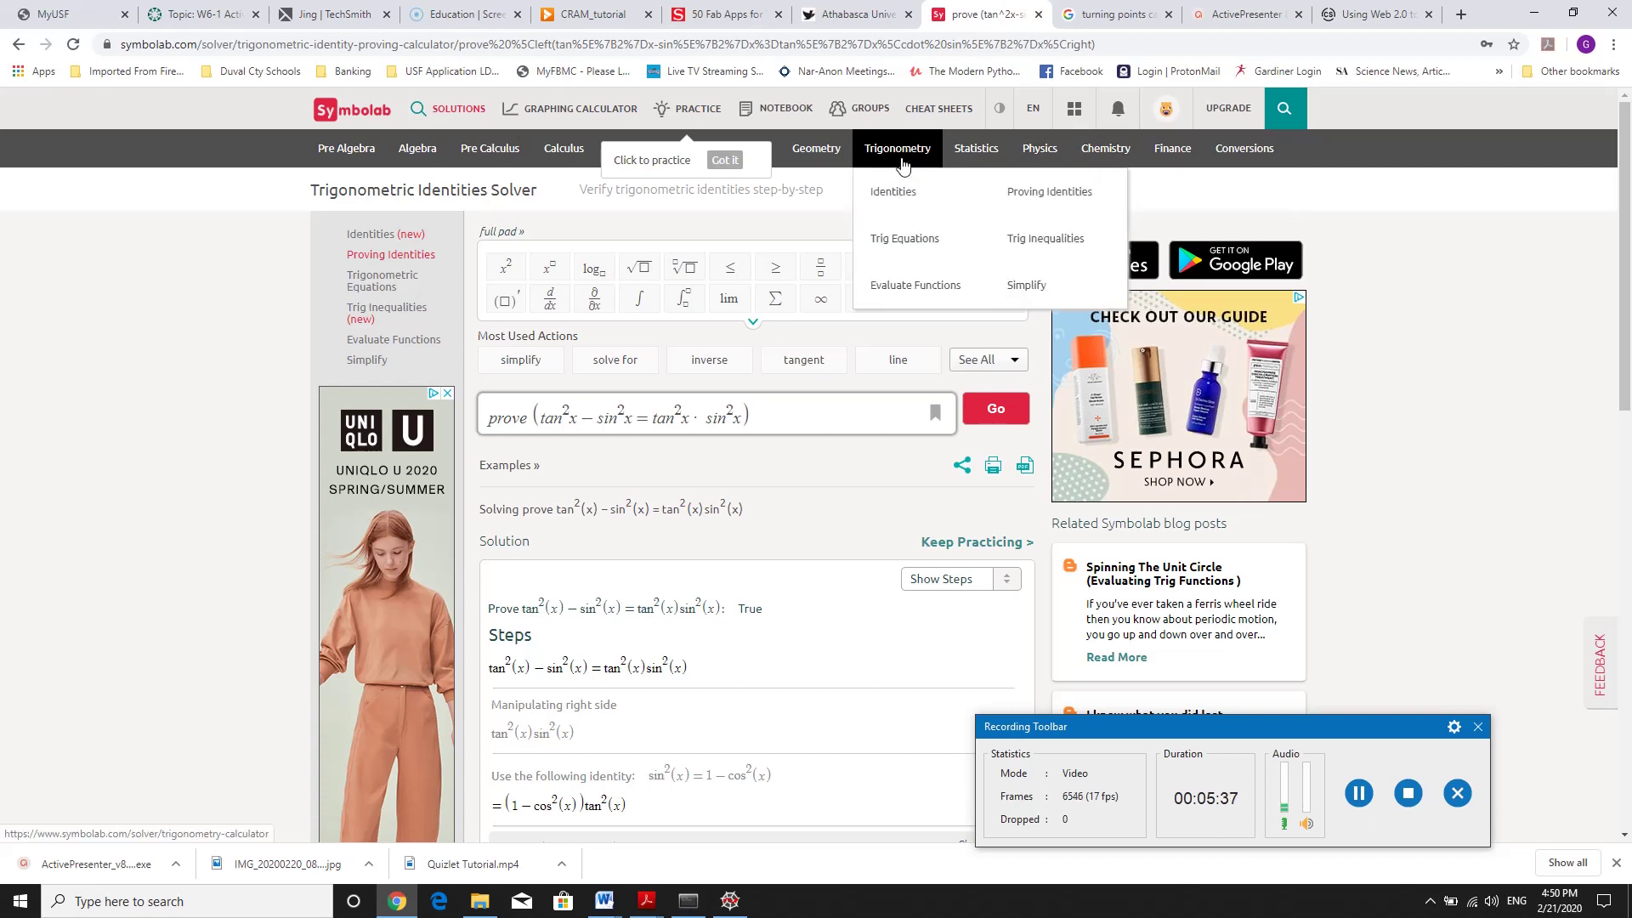
left_click(562, 157)
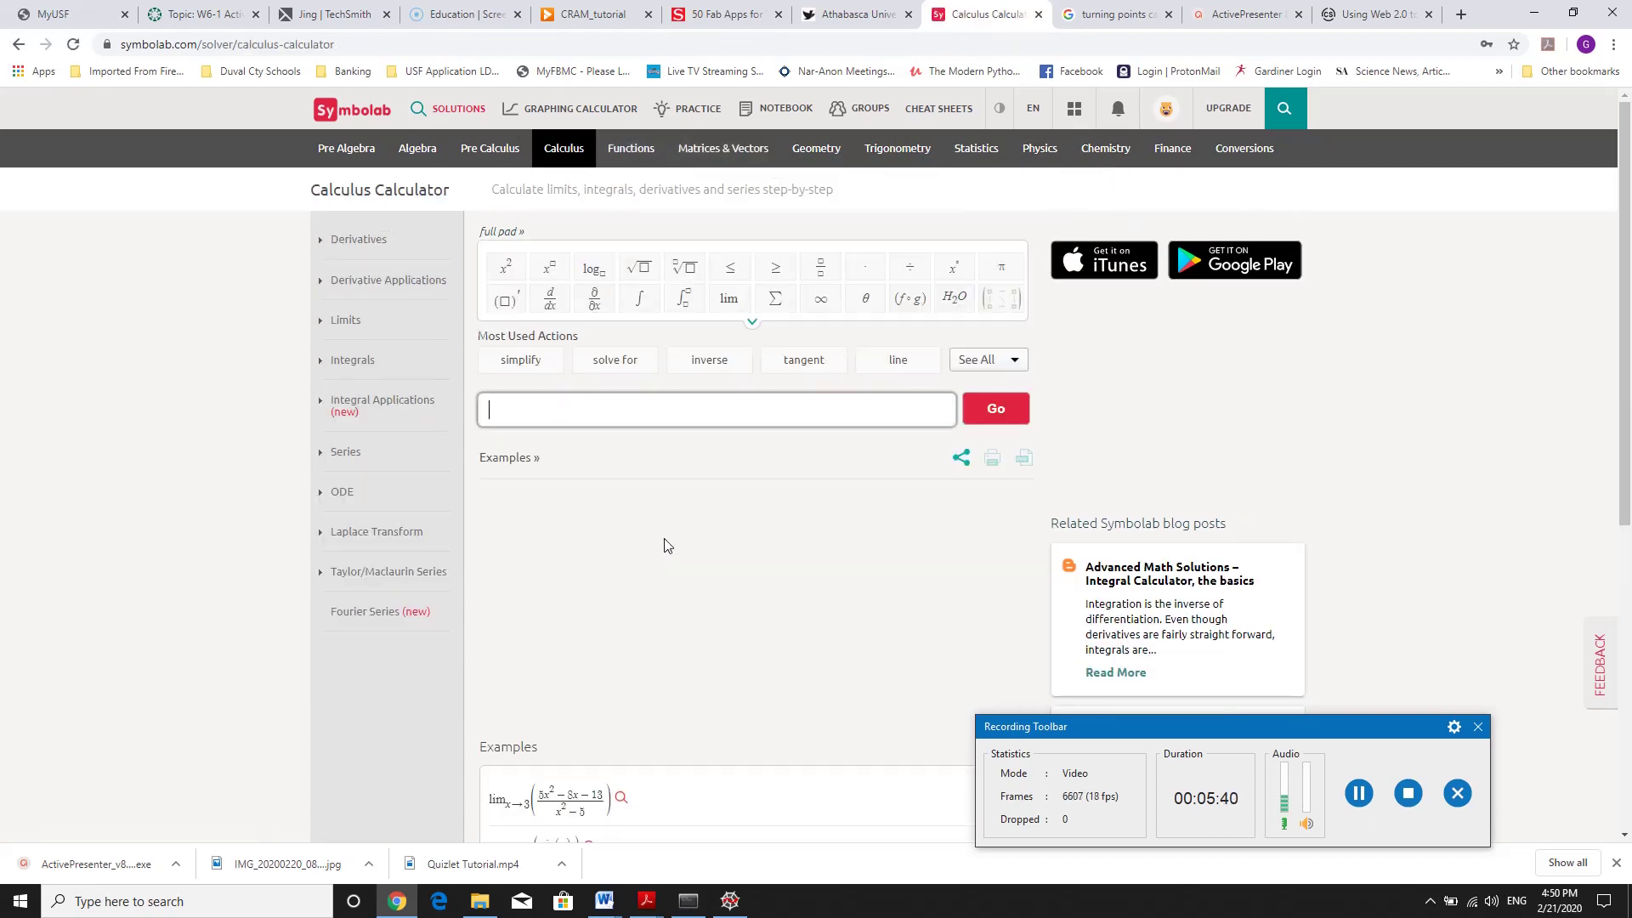
Start an extreme points problem using the calculus calculator's predefined actions, replacing the initial critical points choice.
left_click(1008, 361)
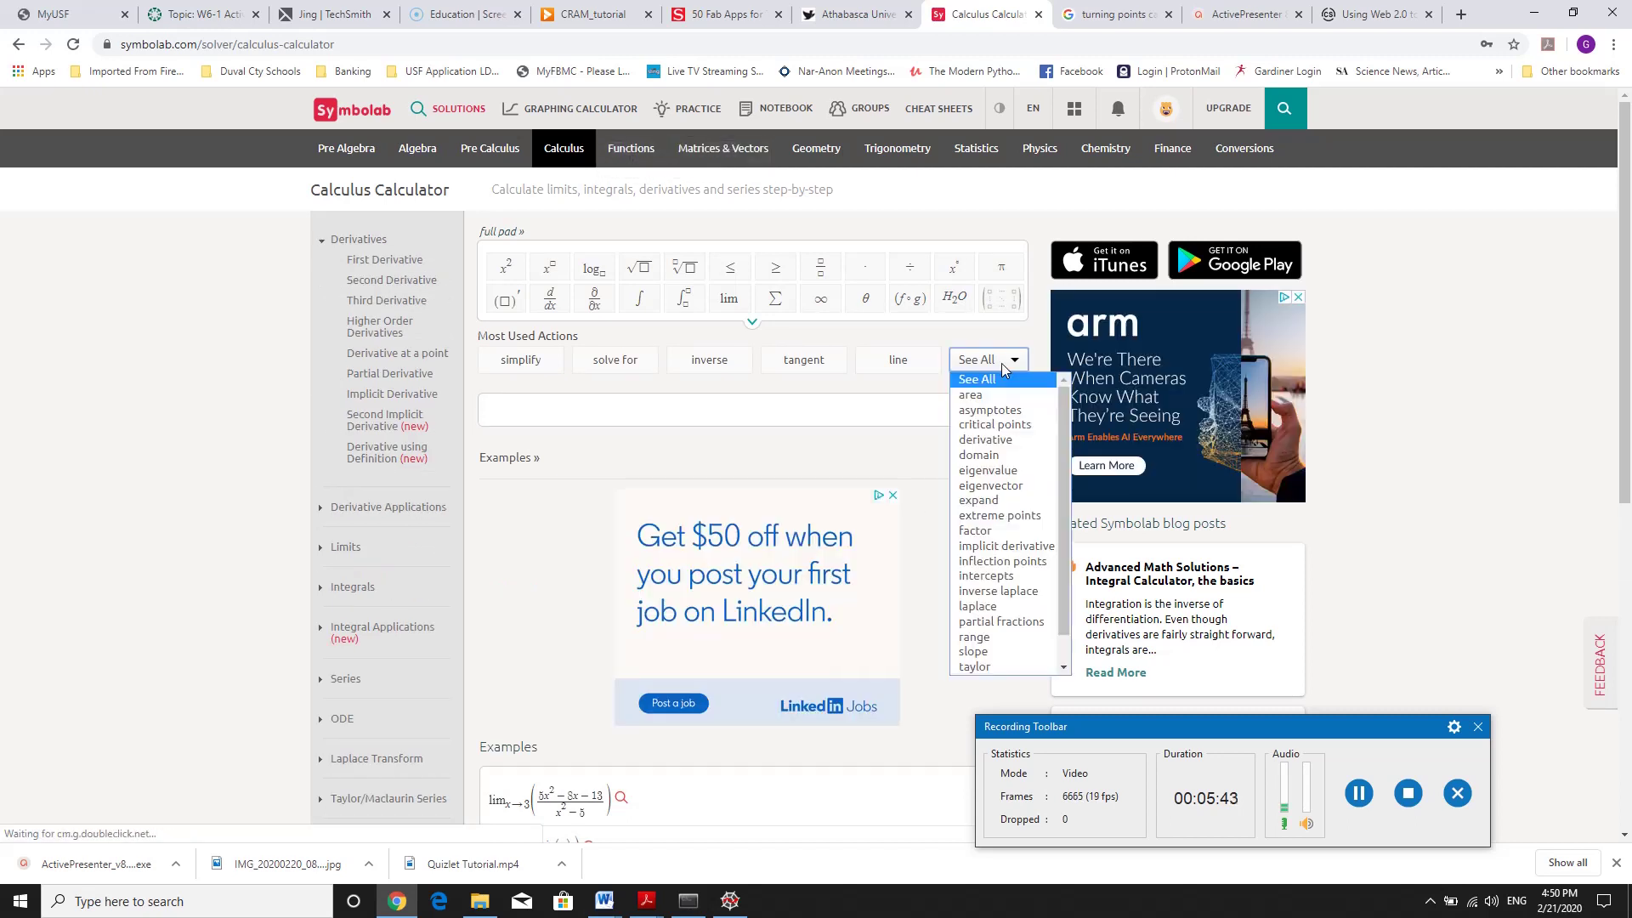
left_click(1012, 428)
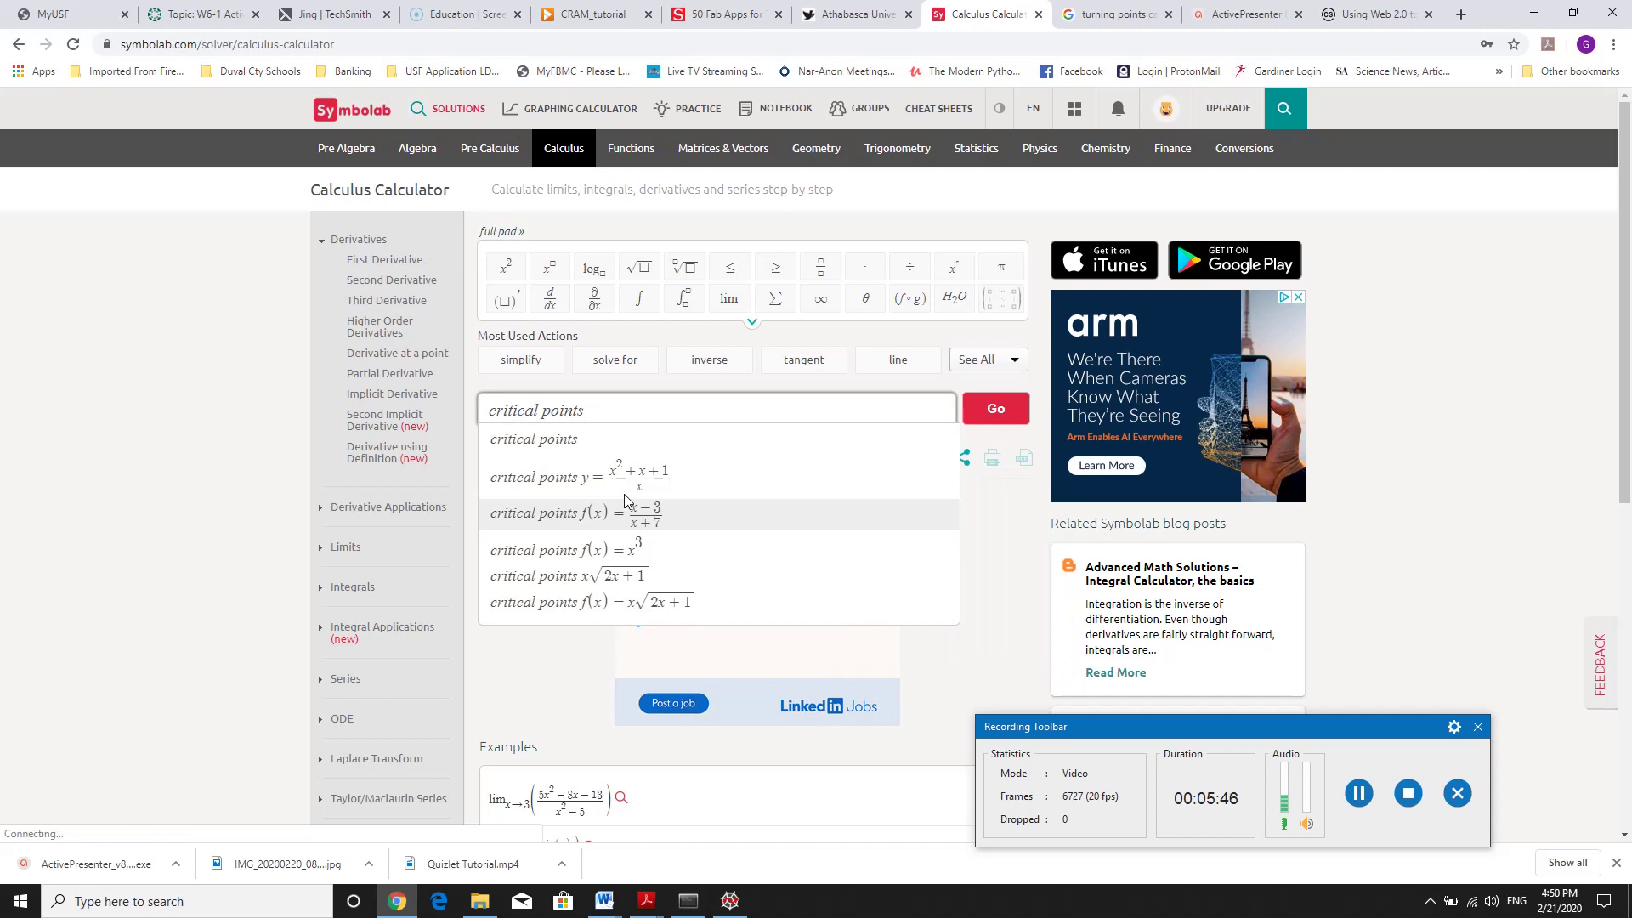
left_click(1014, 364)
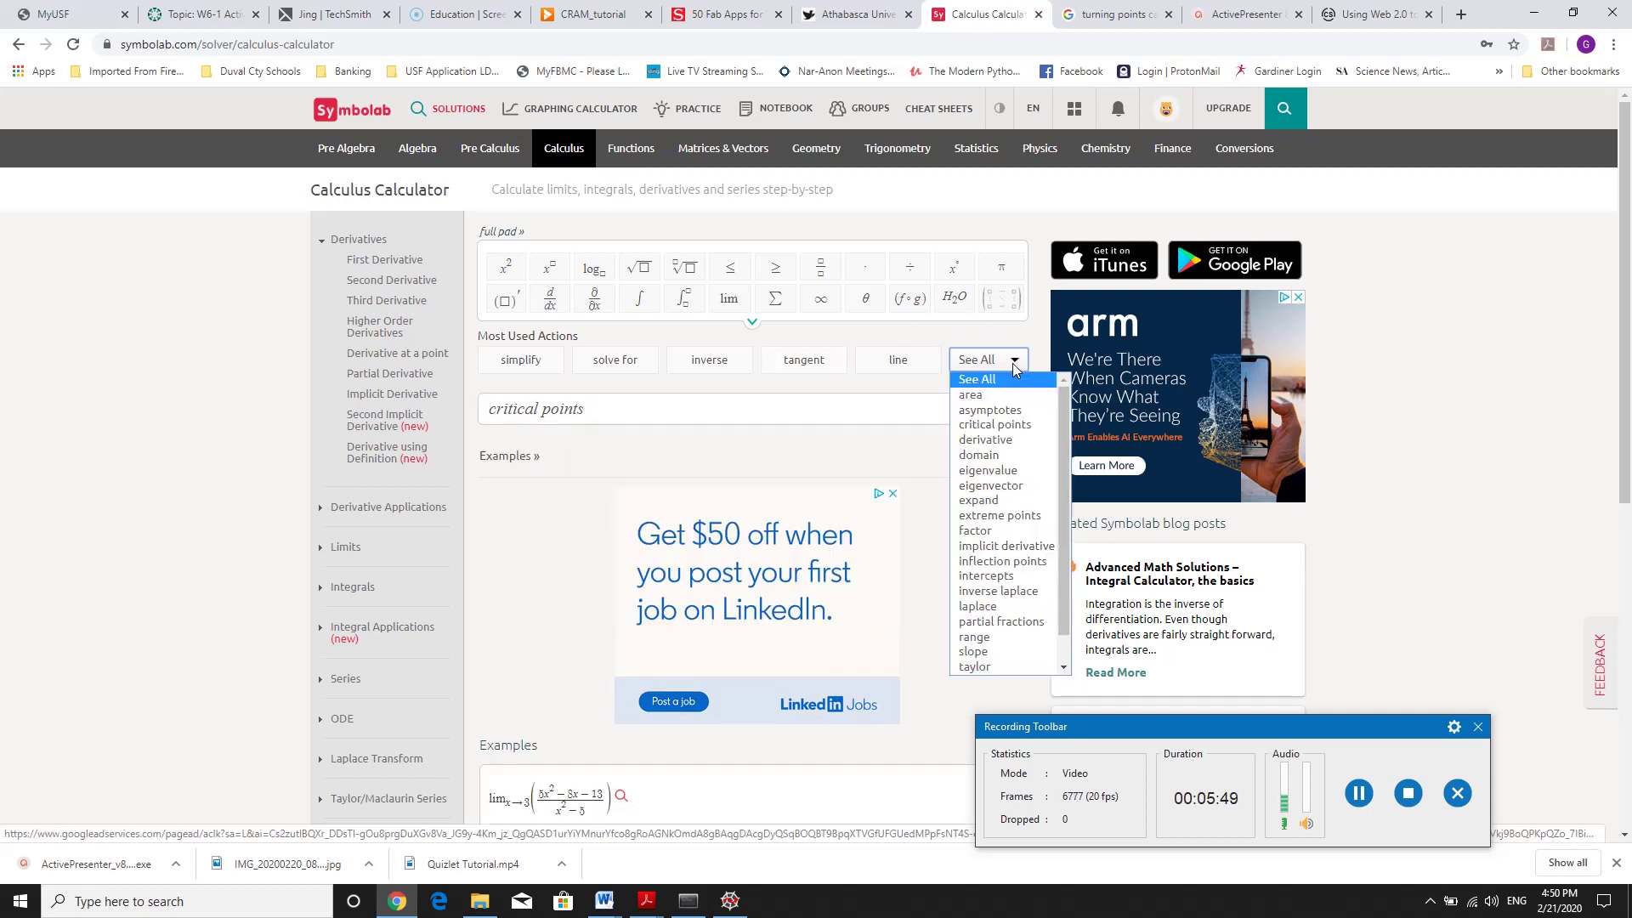
left_click(1033, 516)
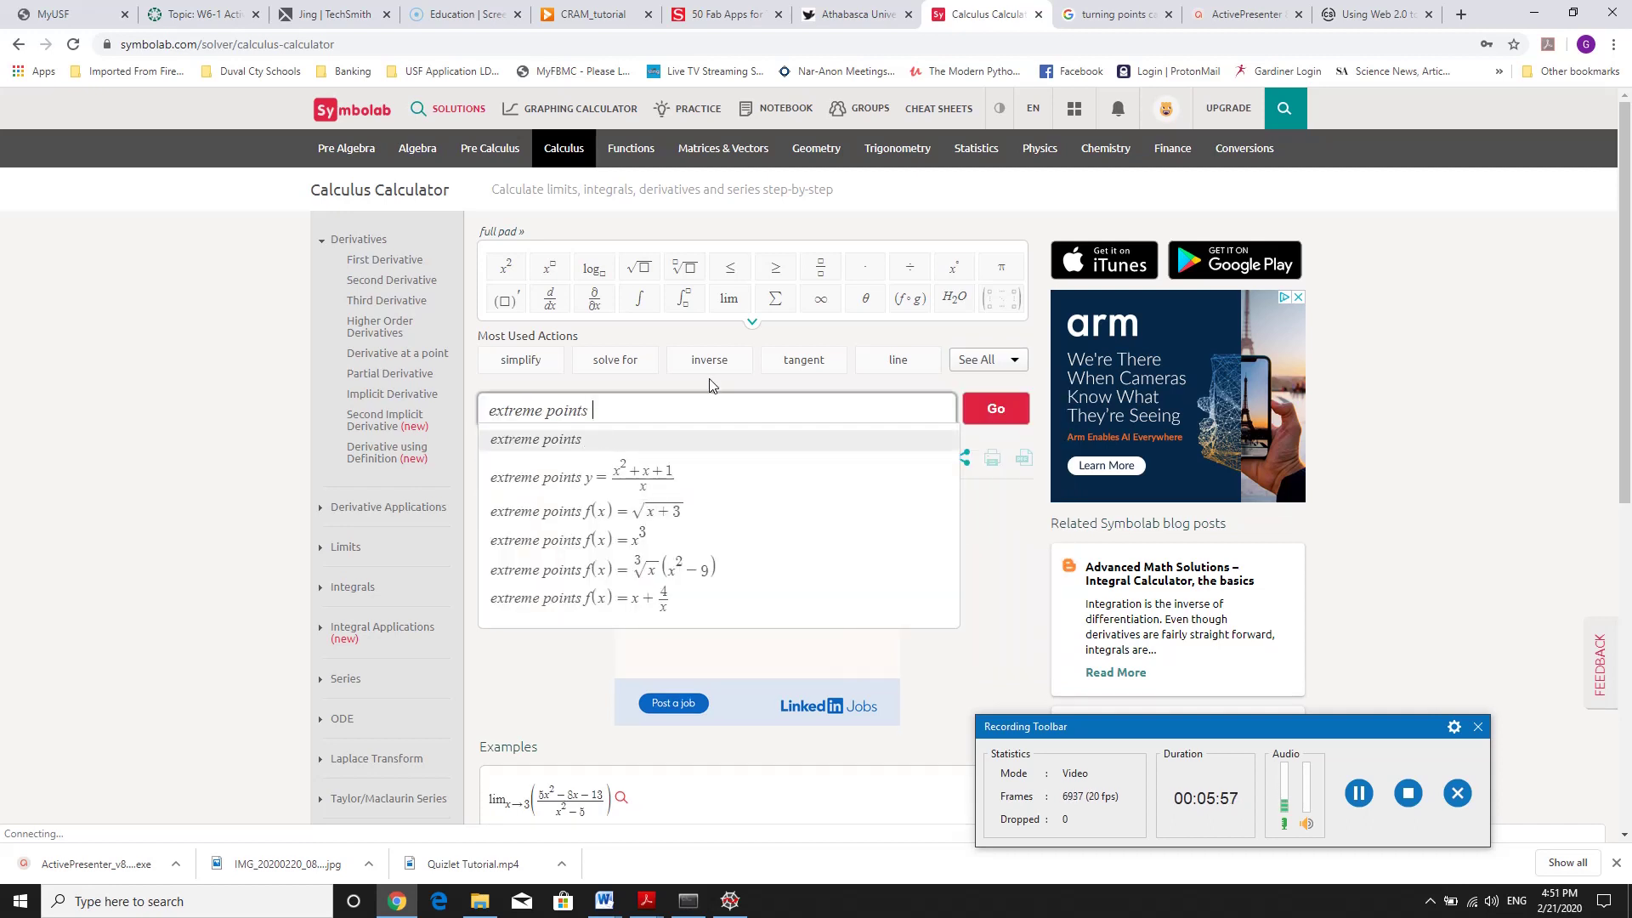
Enter (x^3 − 2x^2 + x + 2) as the function for the extreme points and solve it.
type("(x^2")
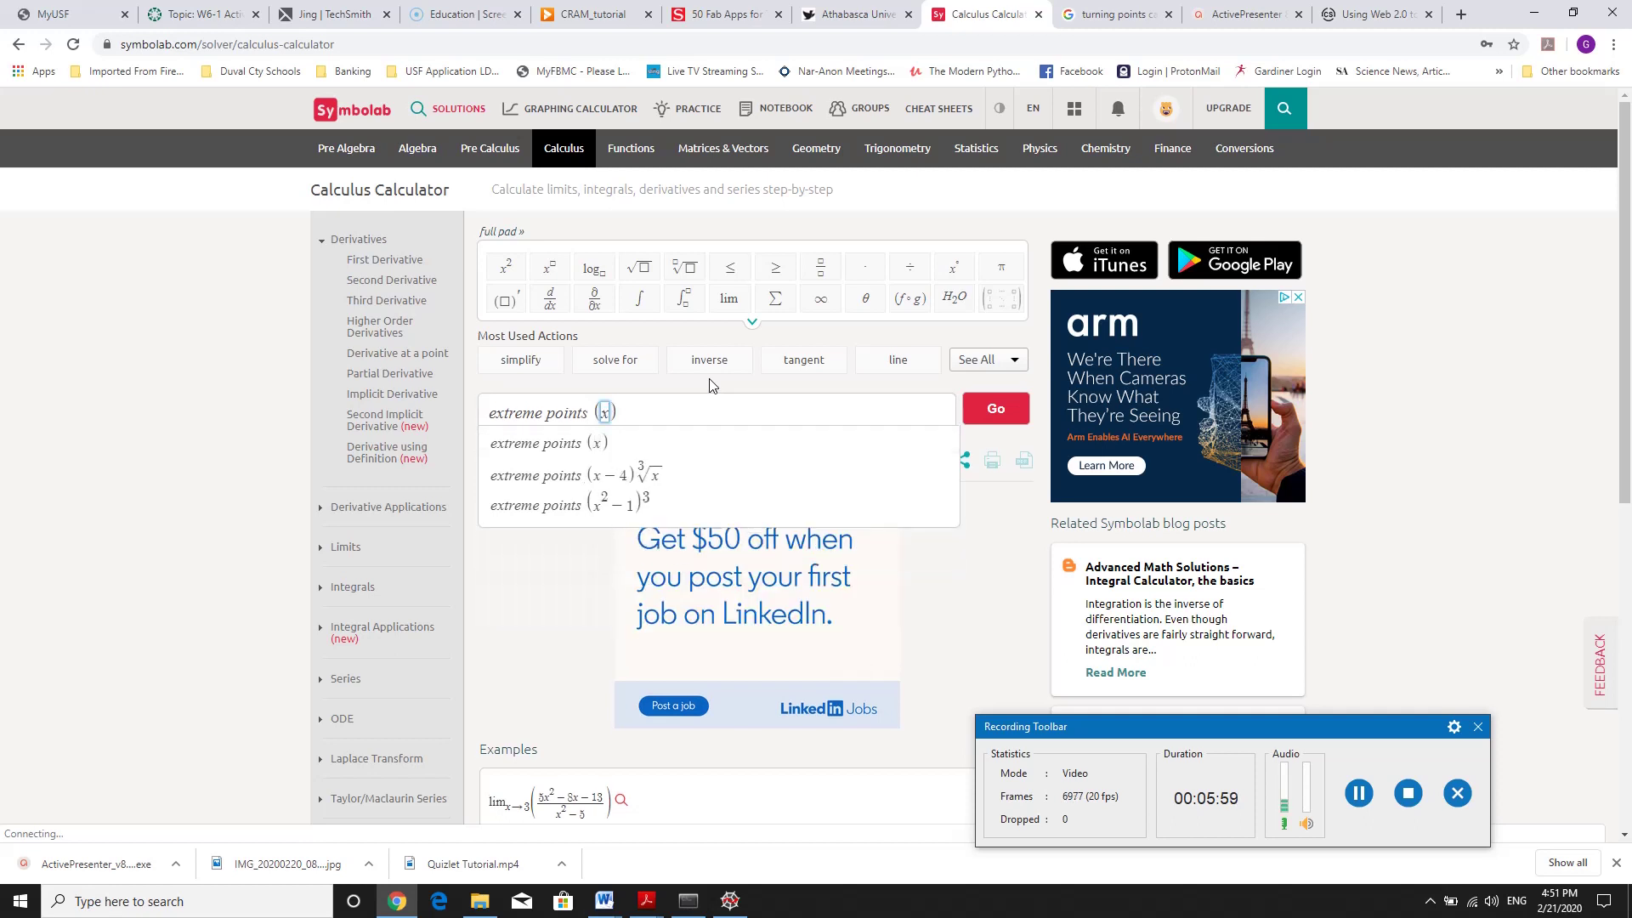
key("BackSpace")
type("3")
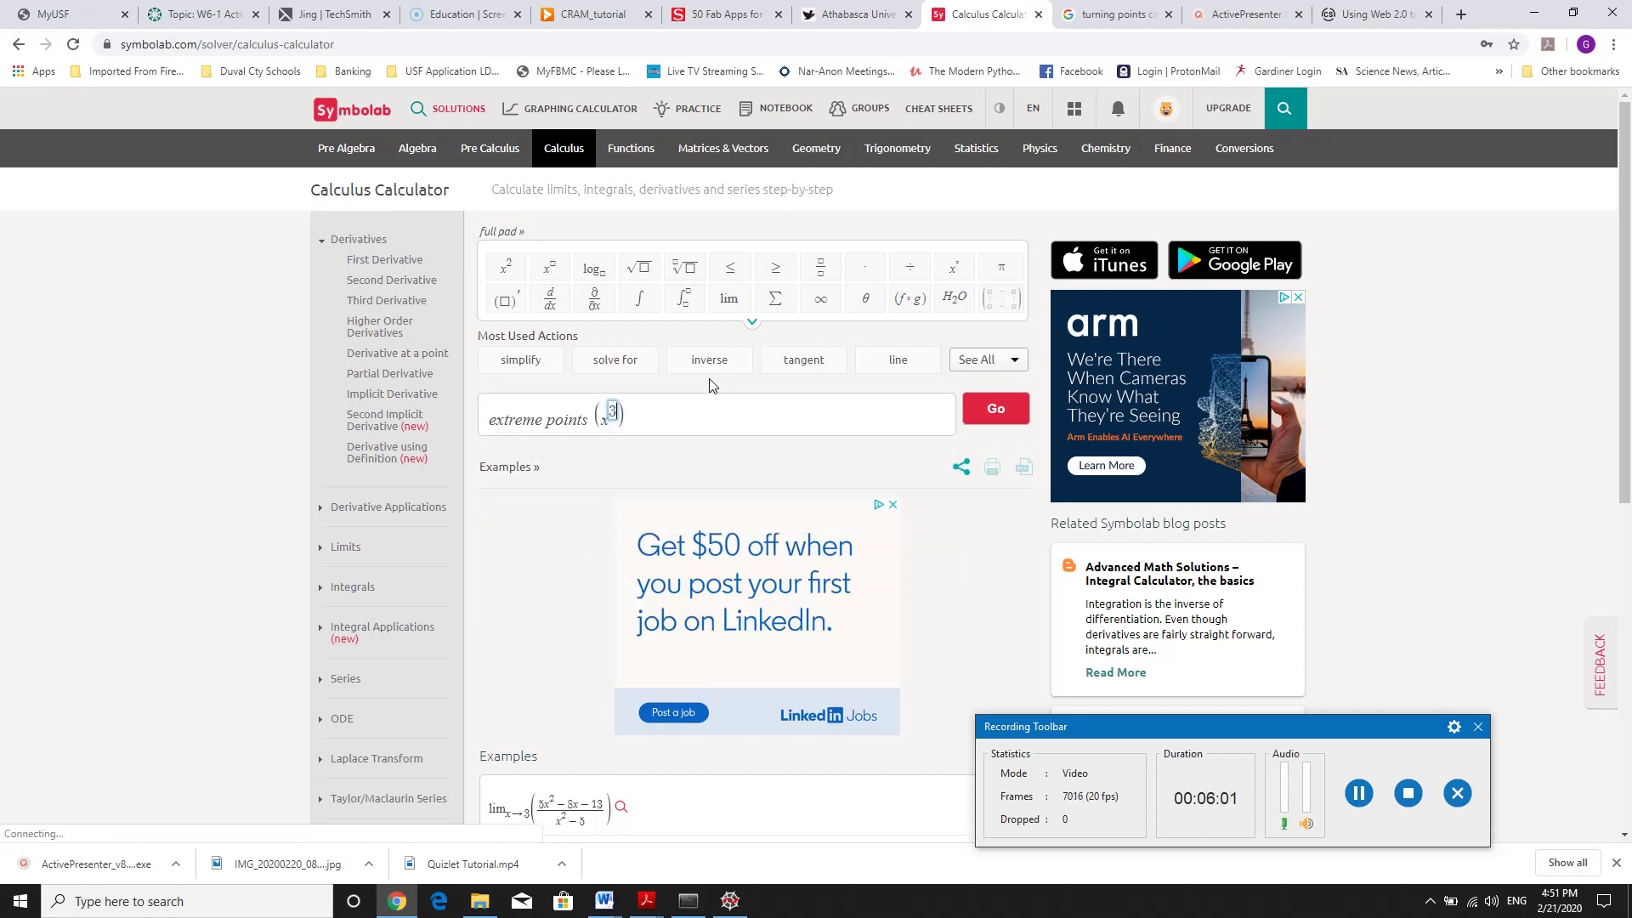
key("Right")
type("-2x^2")
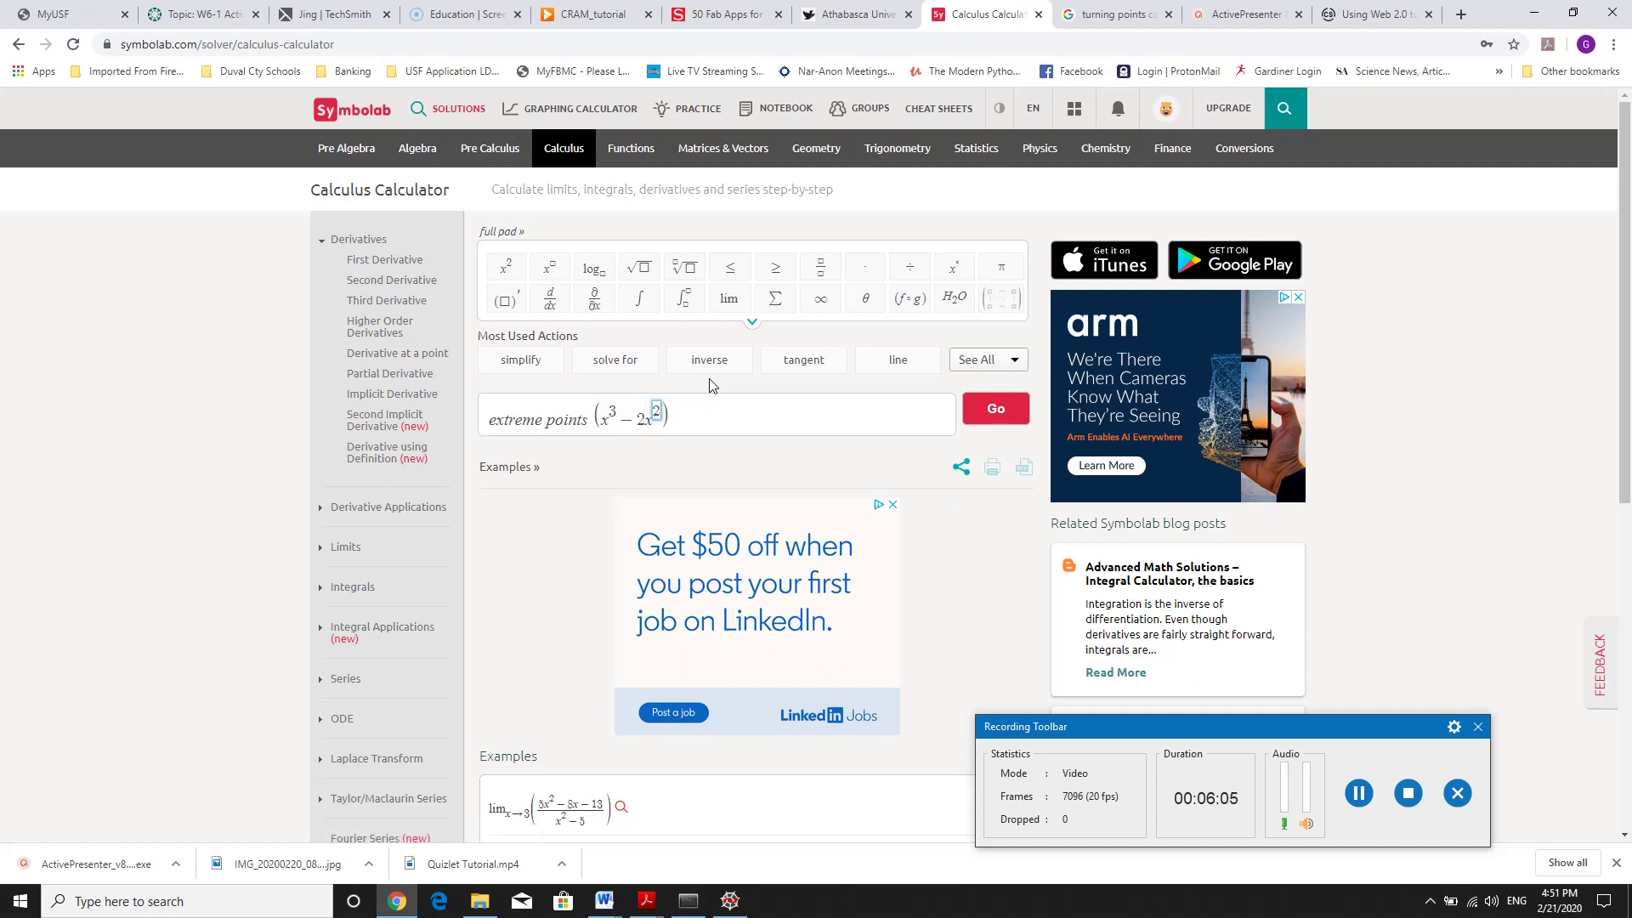
key("Right")
type("+x+")
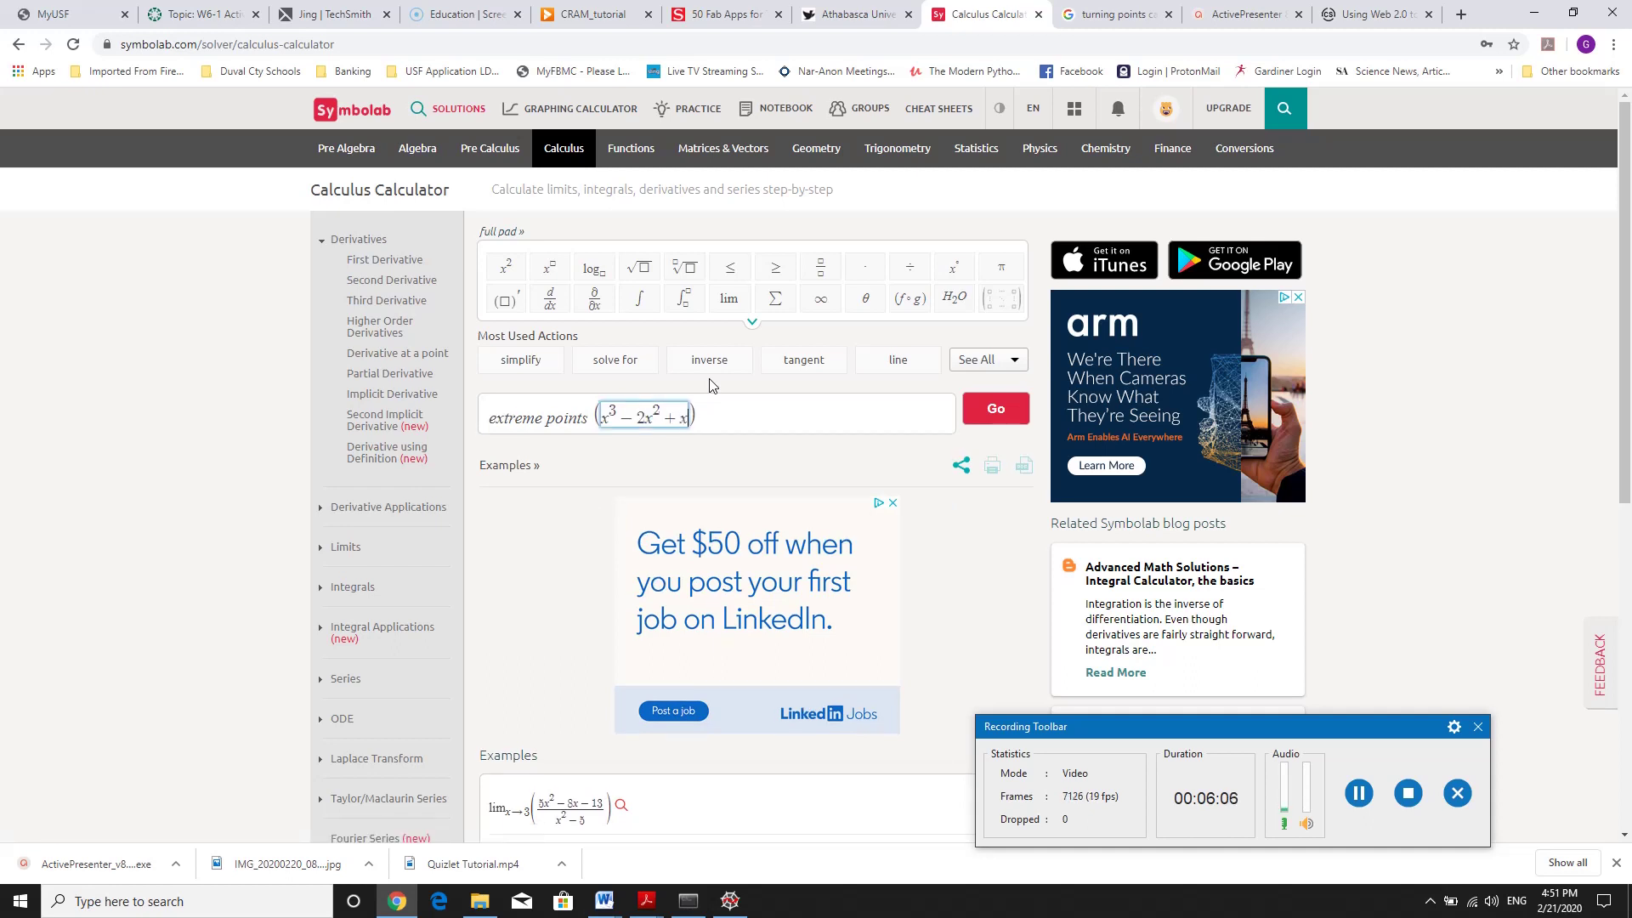
type("2")
left_click(994, 409)
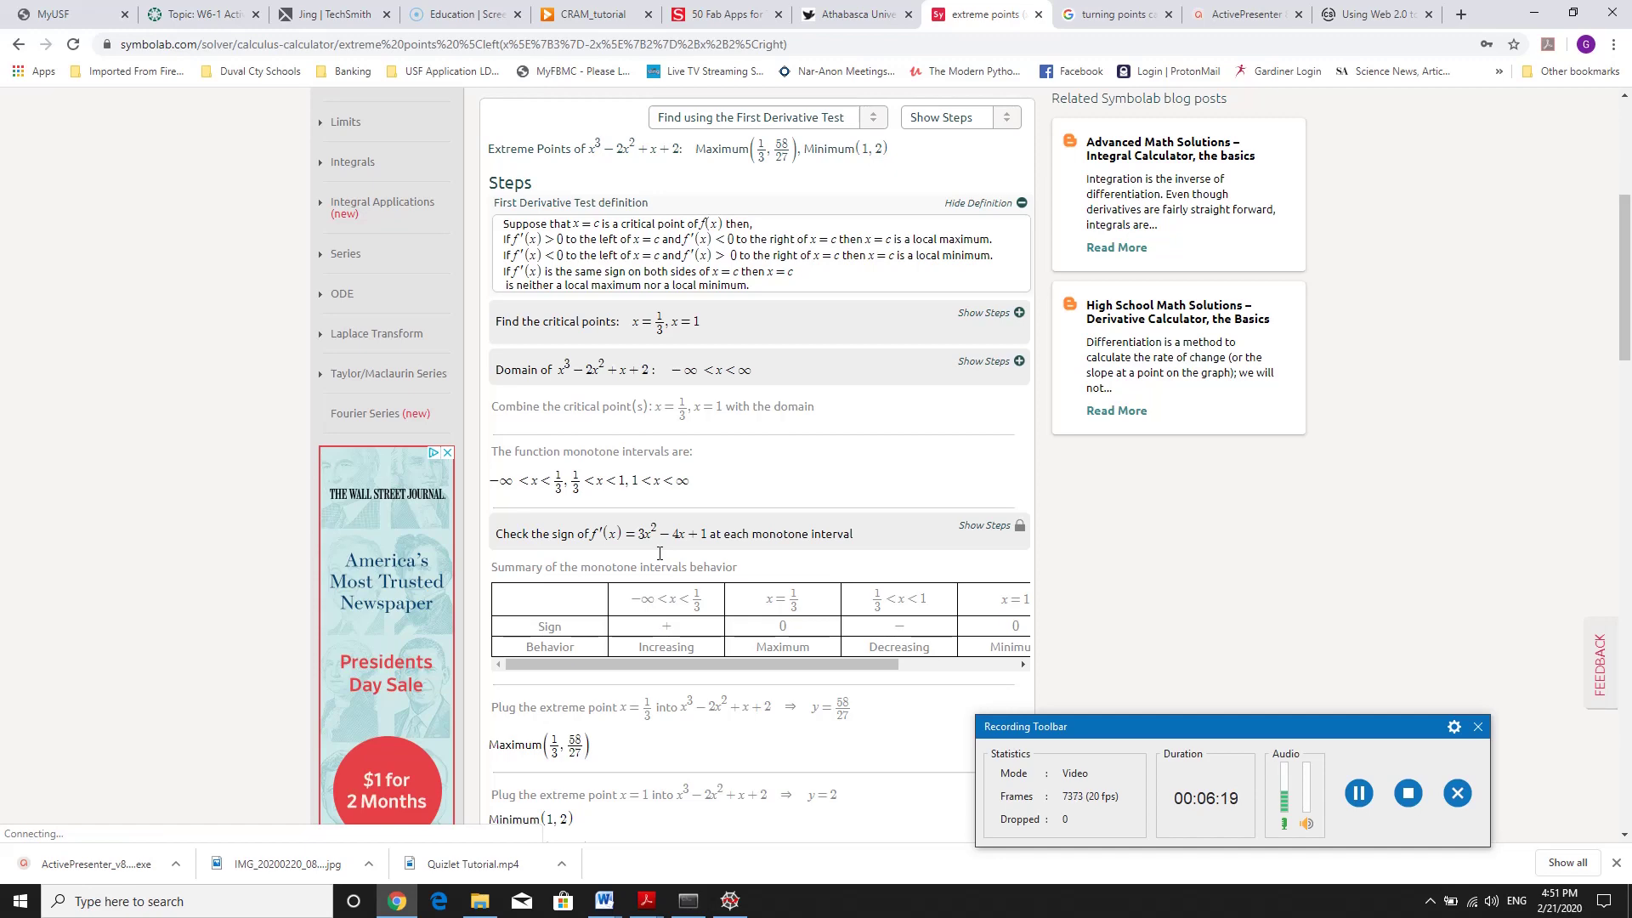
Examine the extreme points solution, including the First Derivative Test steps, the monotone intervals table and the related problems.
scroll(697, 561, "up", 2)
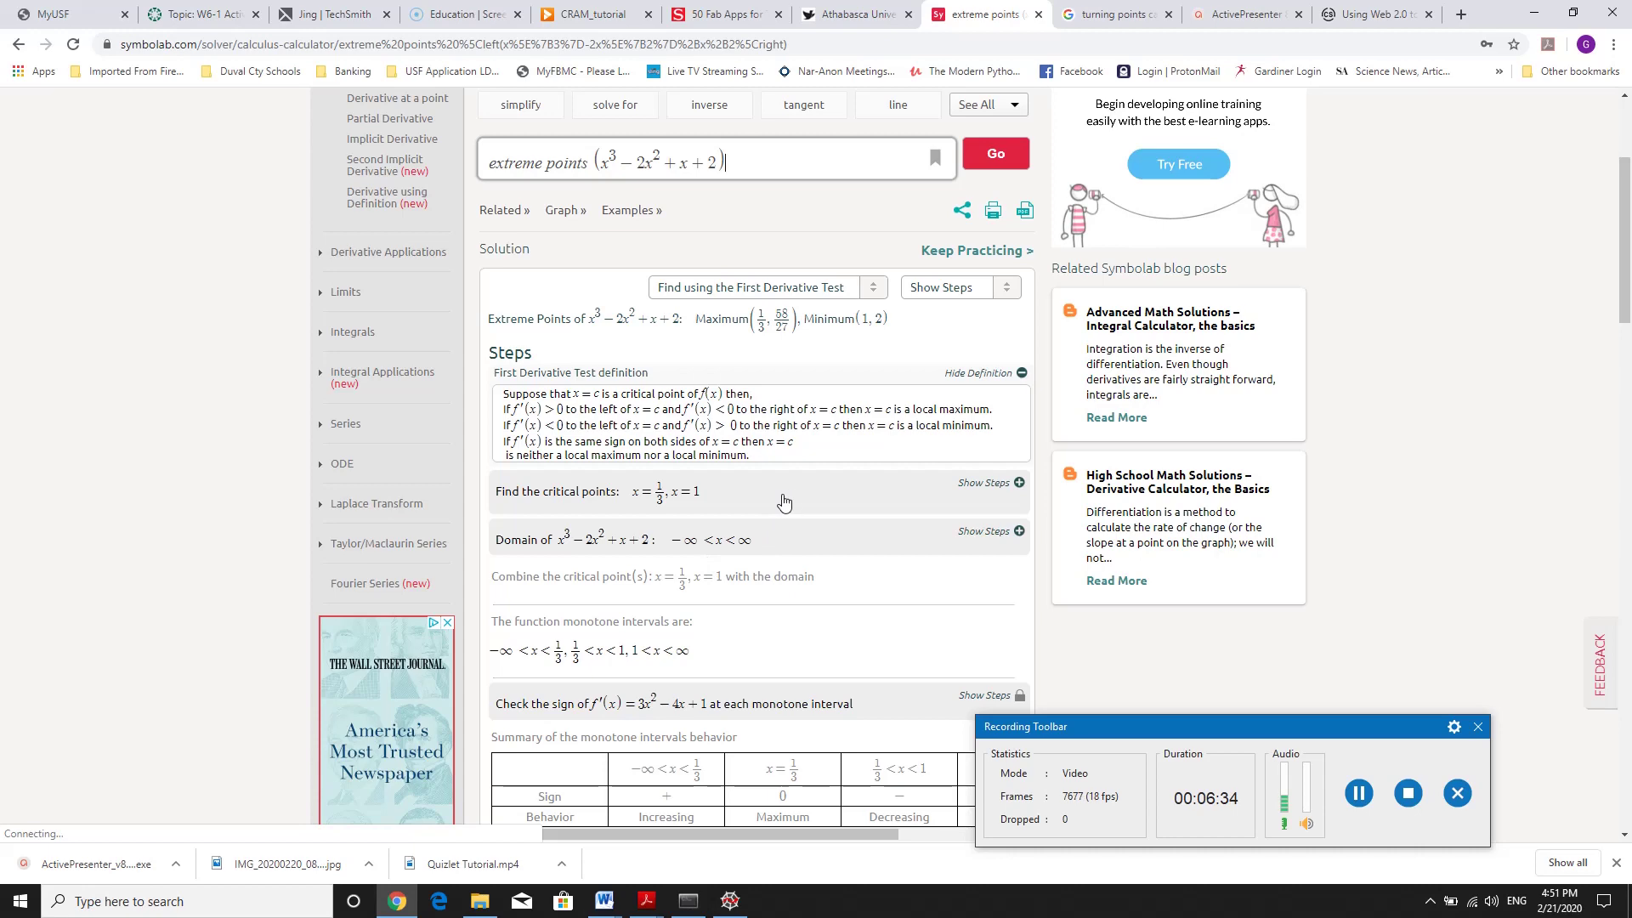
scroll(788, 497, "down", 1)
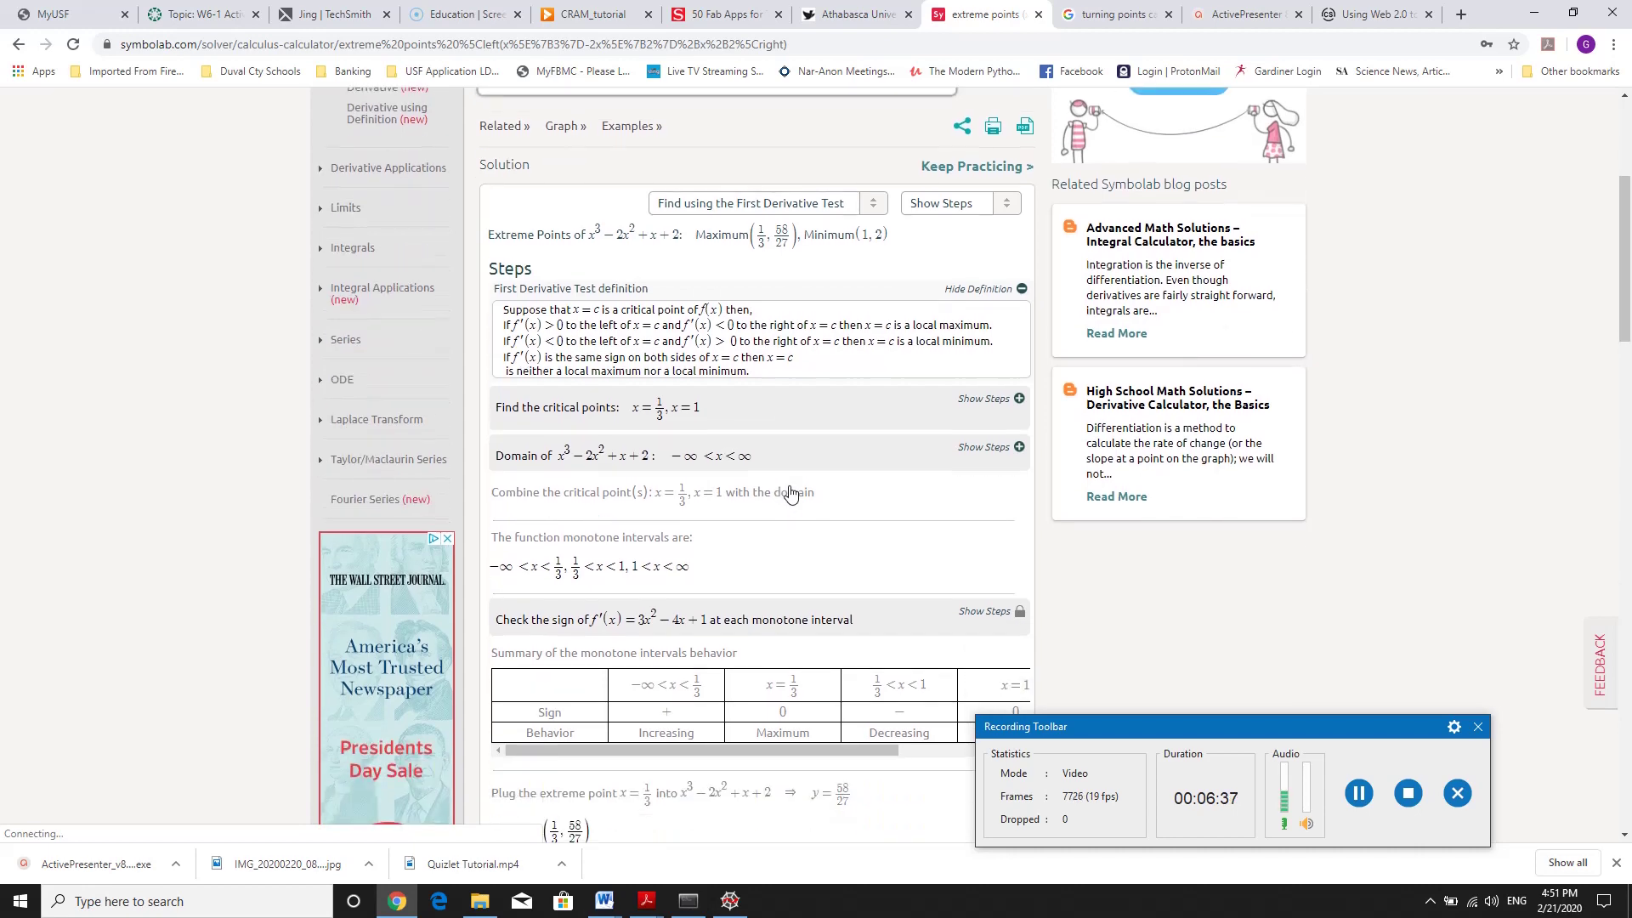
scroll(789, 493, "down", 2)
scroll(789, 486, "down", 1)
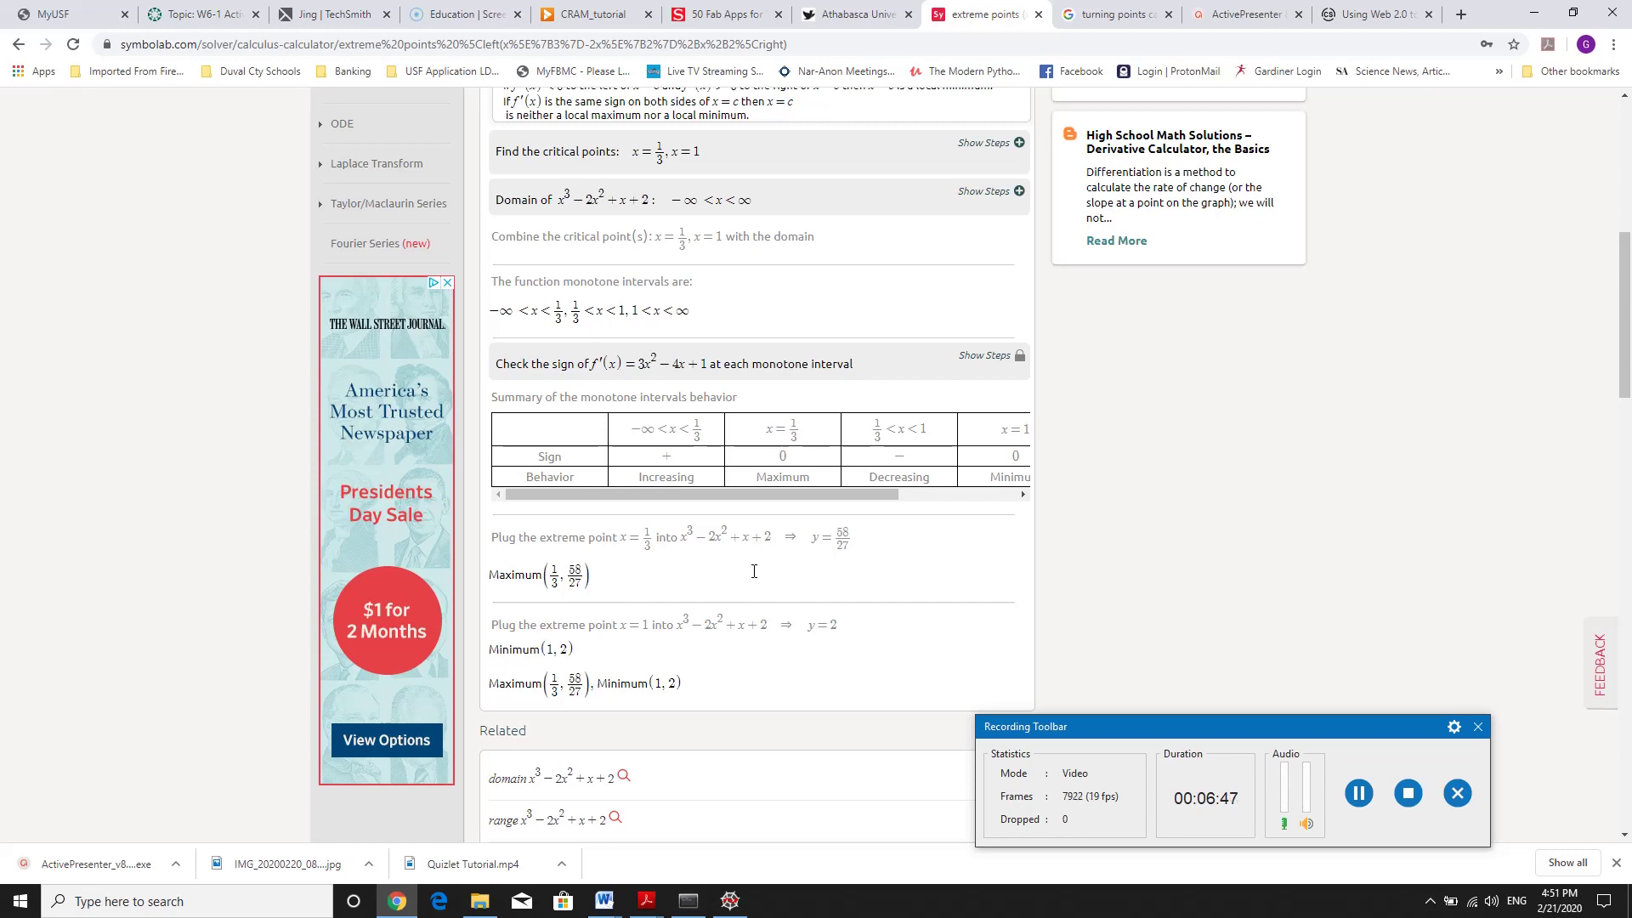
scroll(759, 578, "down", 5)
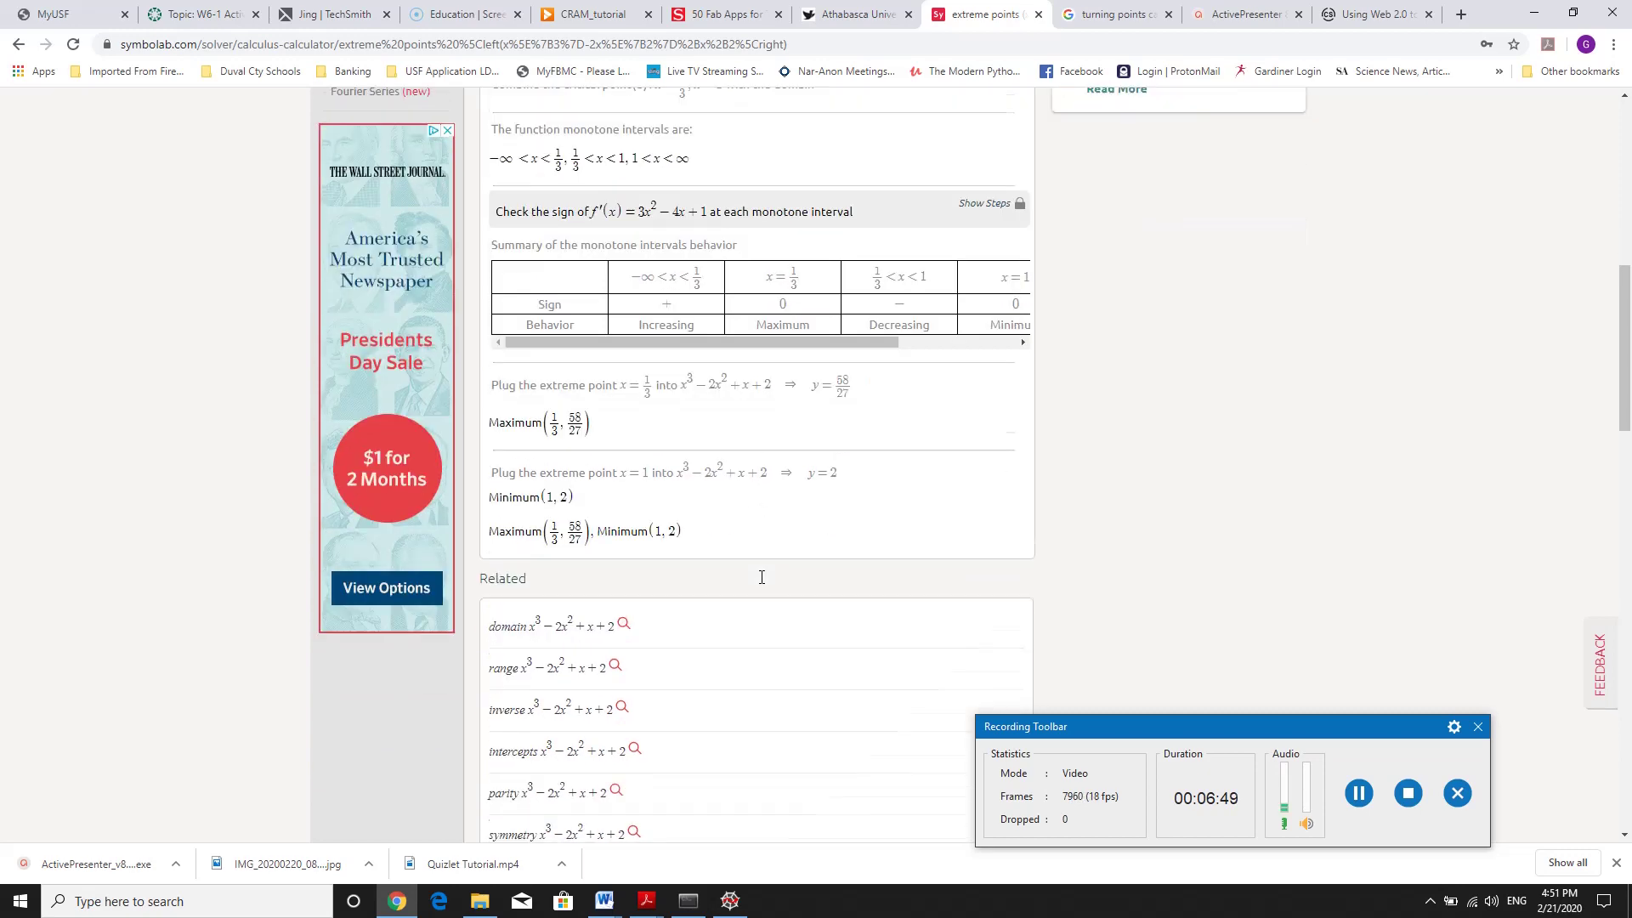
scroll(775, 554, "up", 6)
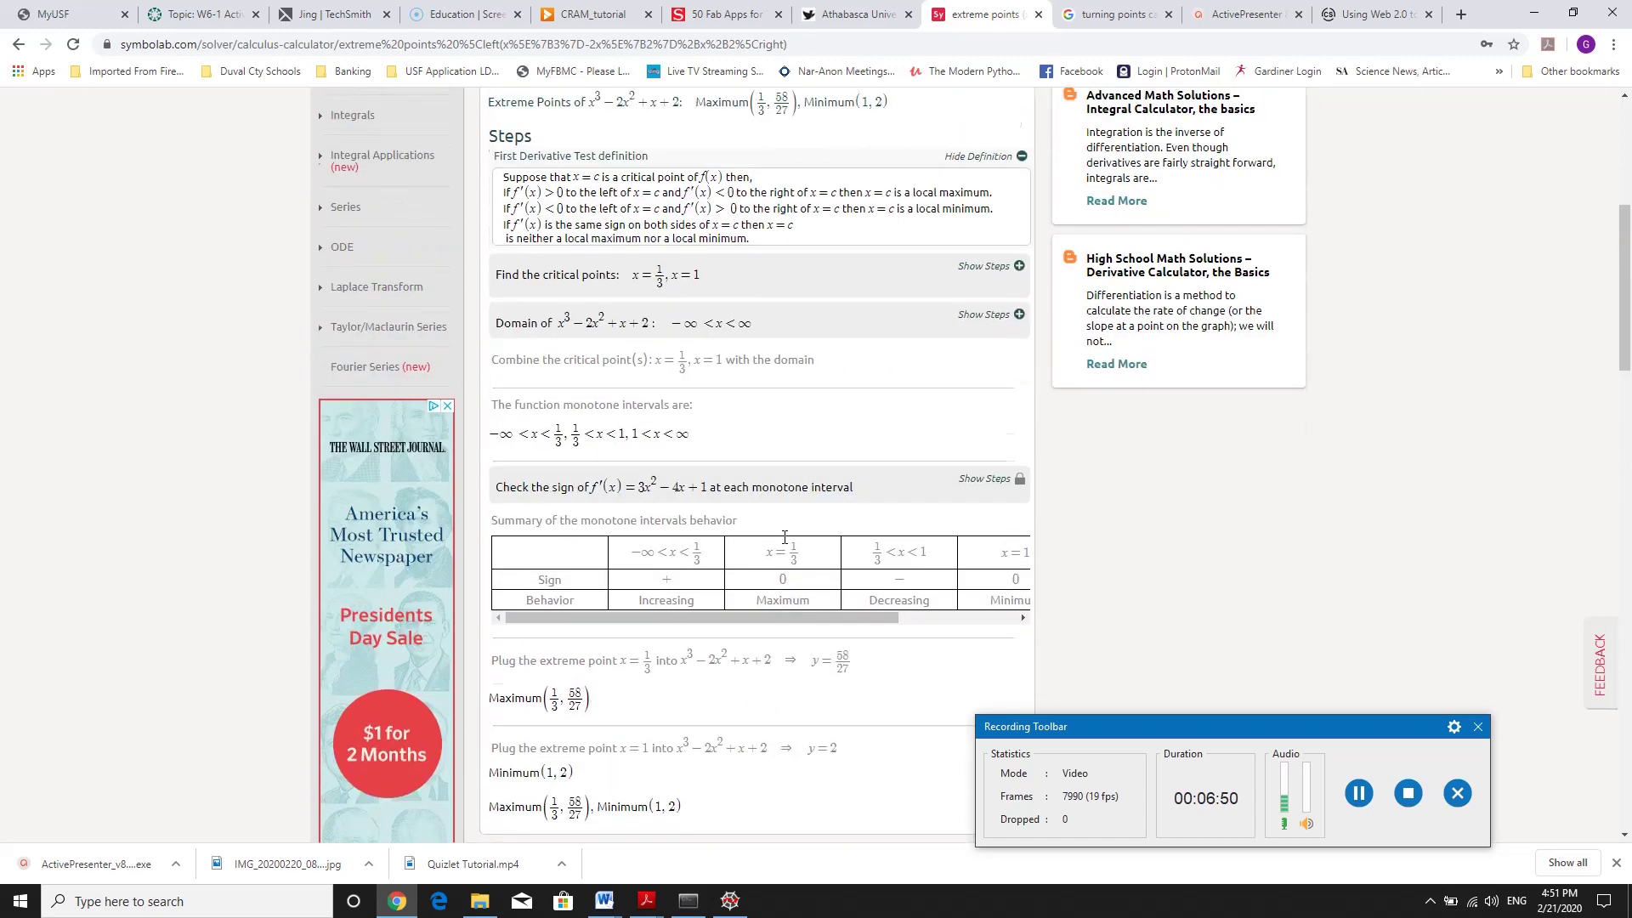
scroll(784, 545, "up", 1)
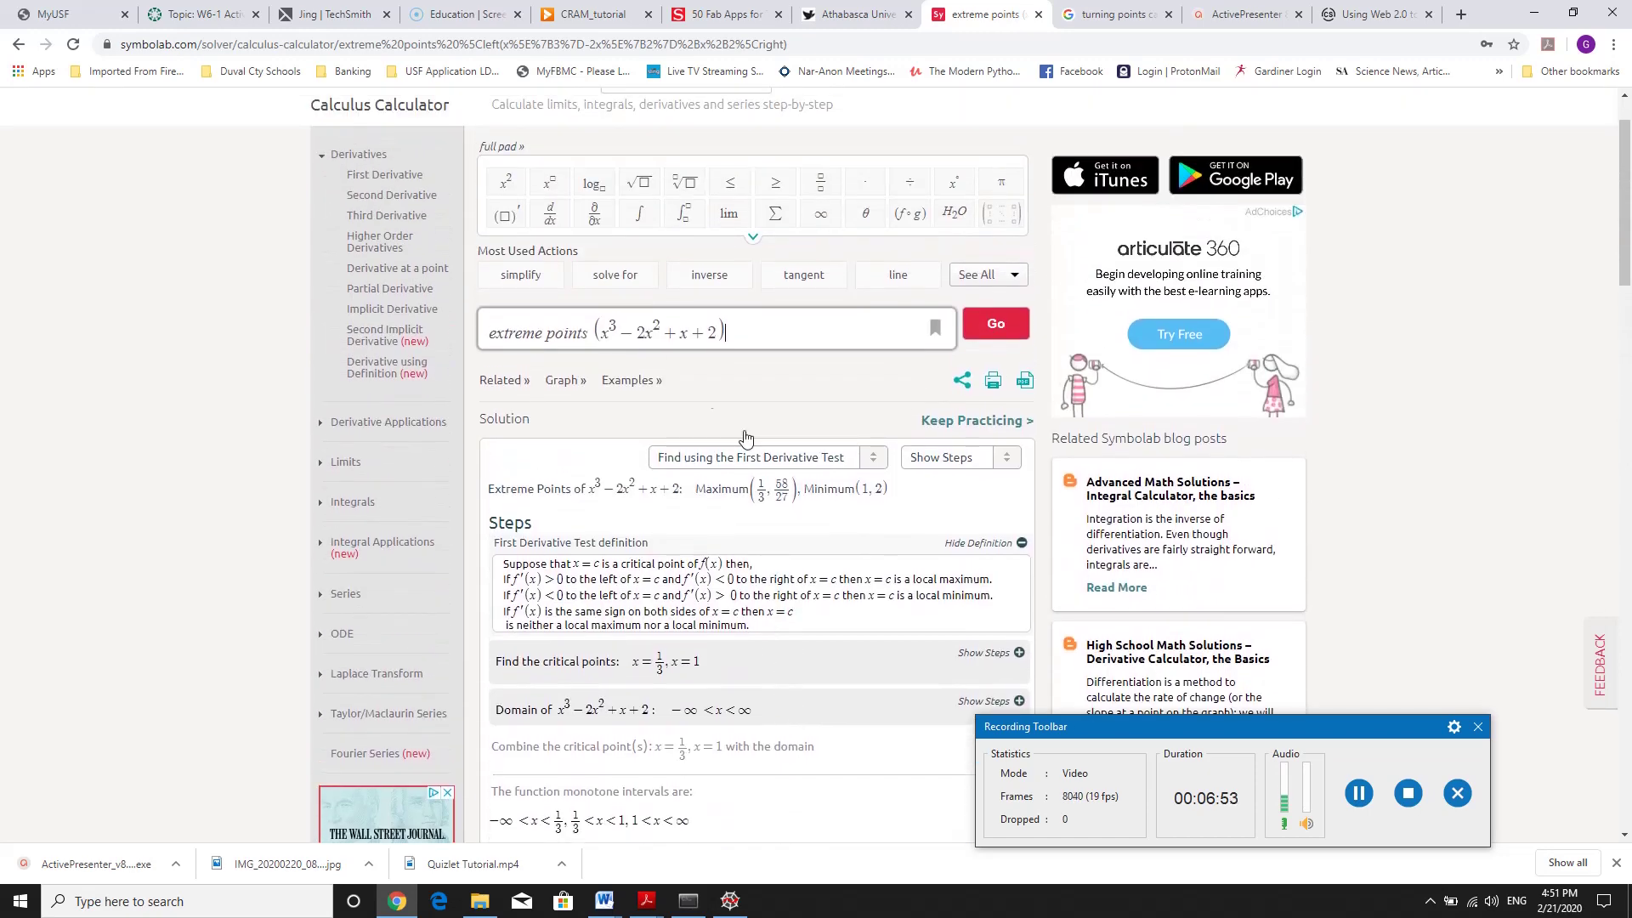
scroll(616, 437, "up", 1)
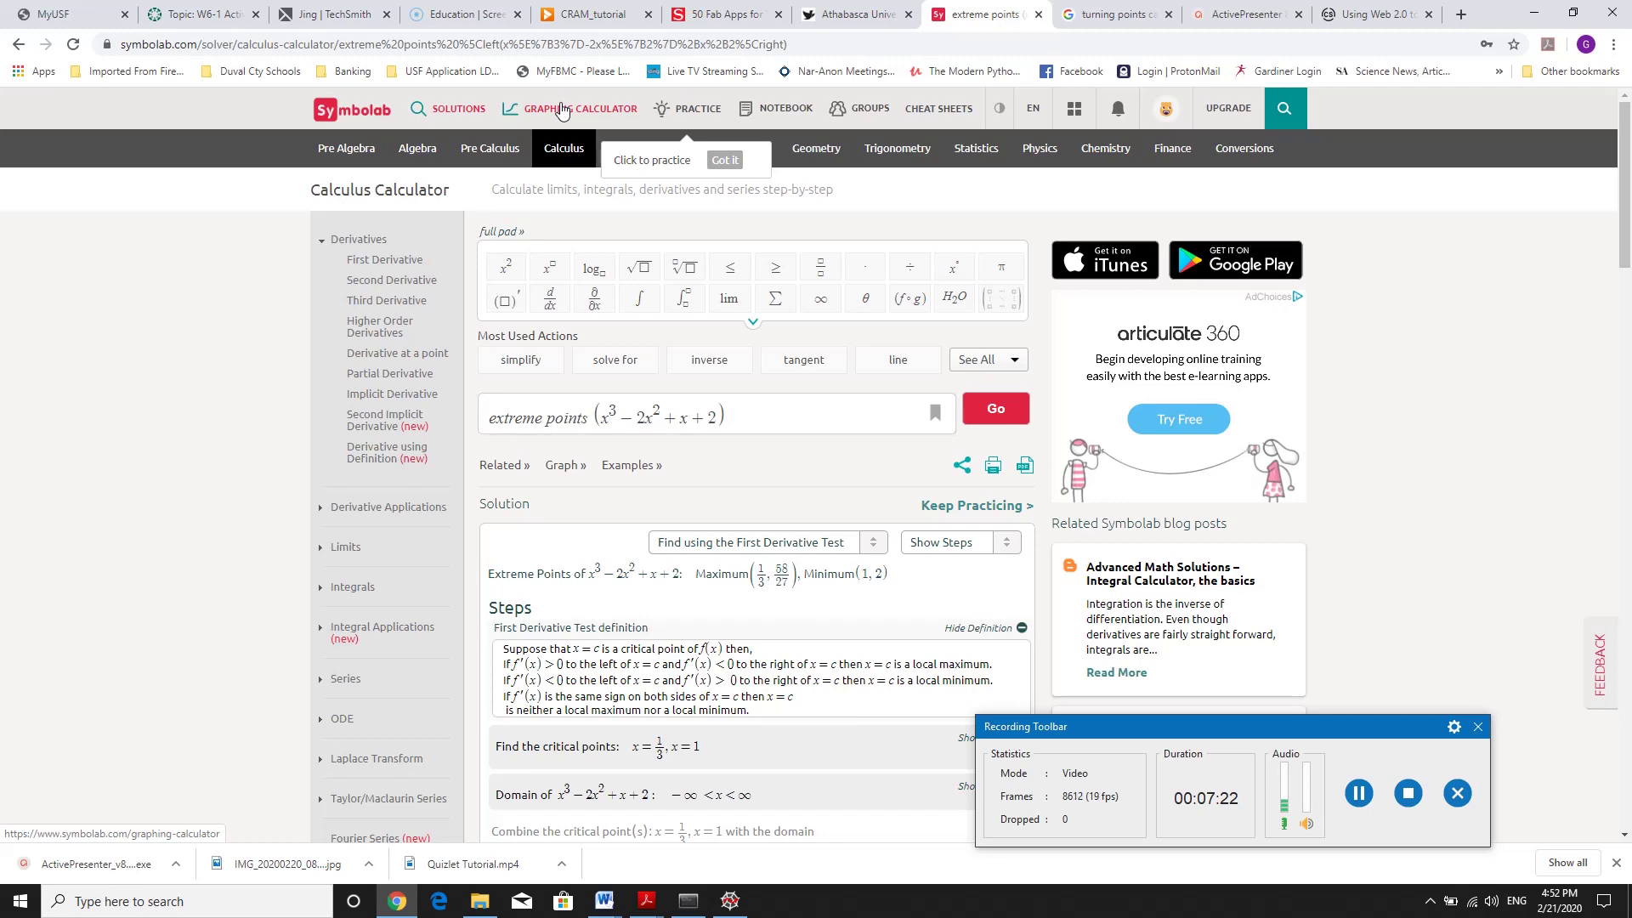
Open the graphing calculator and plot x^3 − 2x^2 + x + 2 as the first function.
left_click(561, 110)
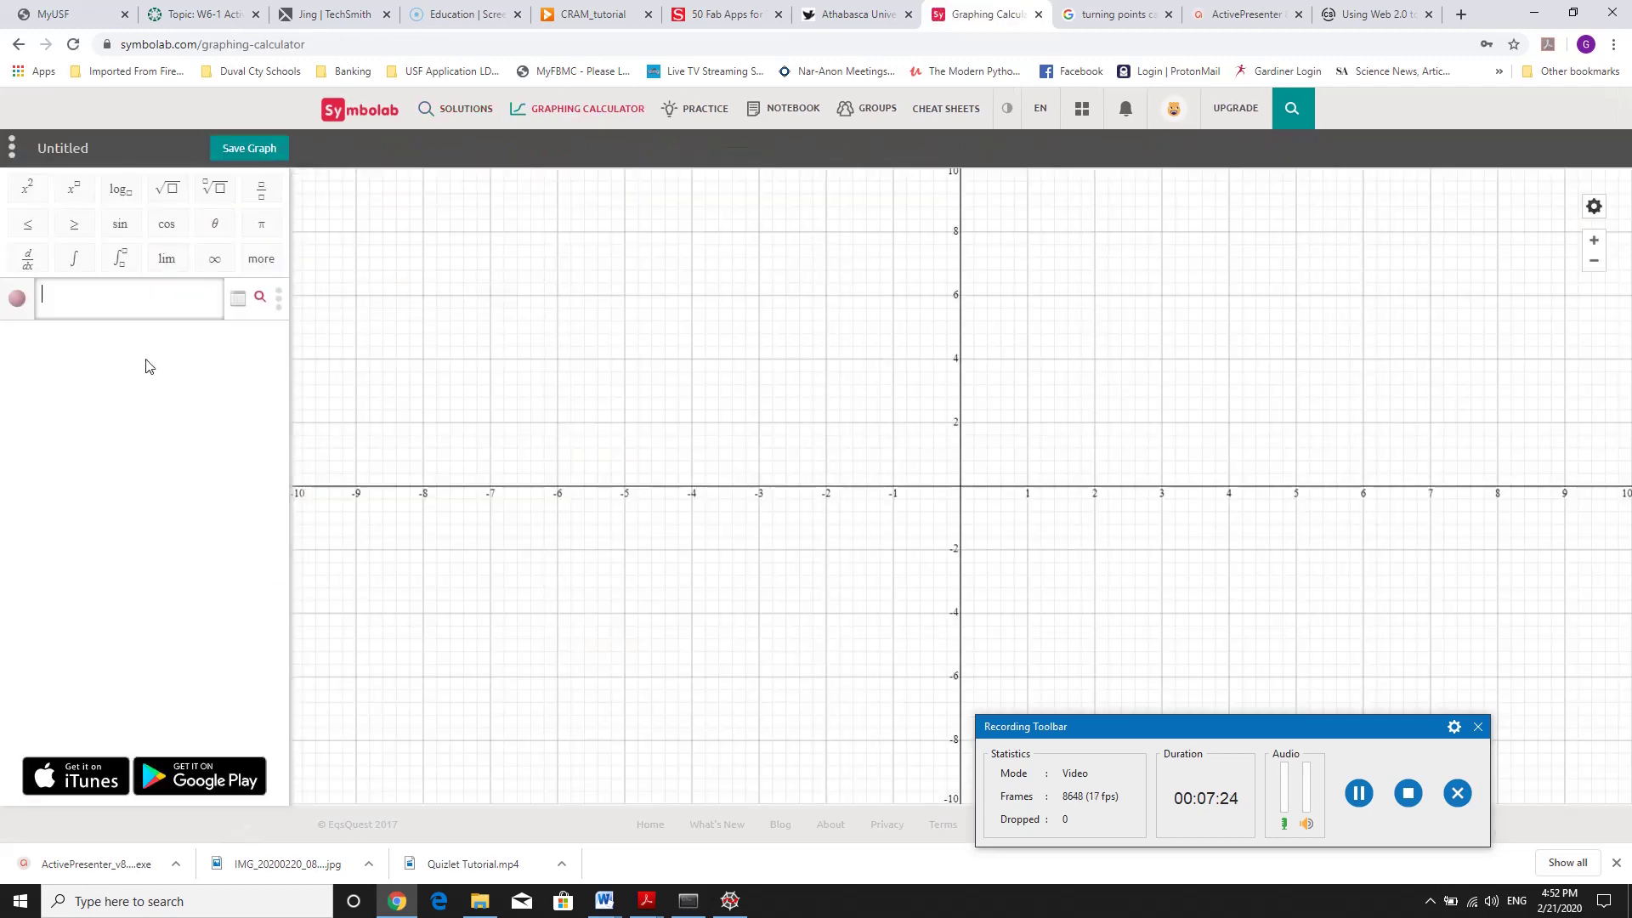
left_click(170, 316)
type("x^3")
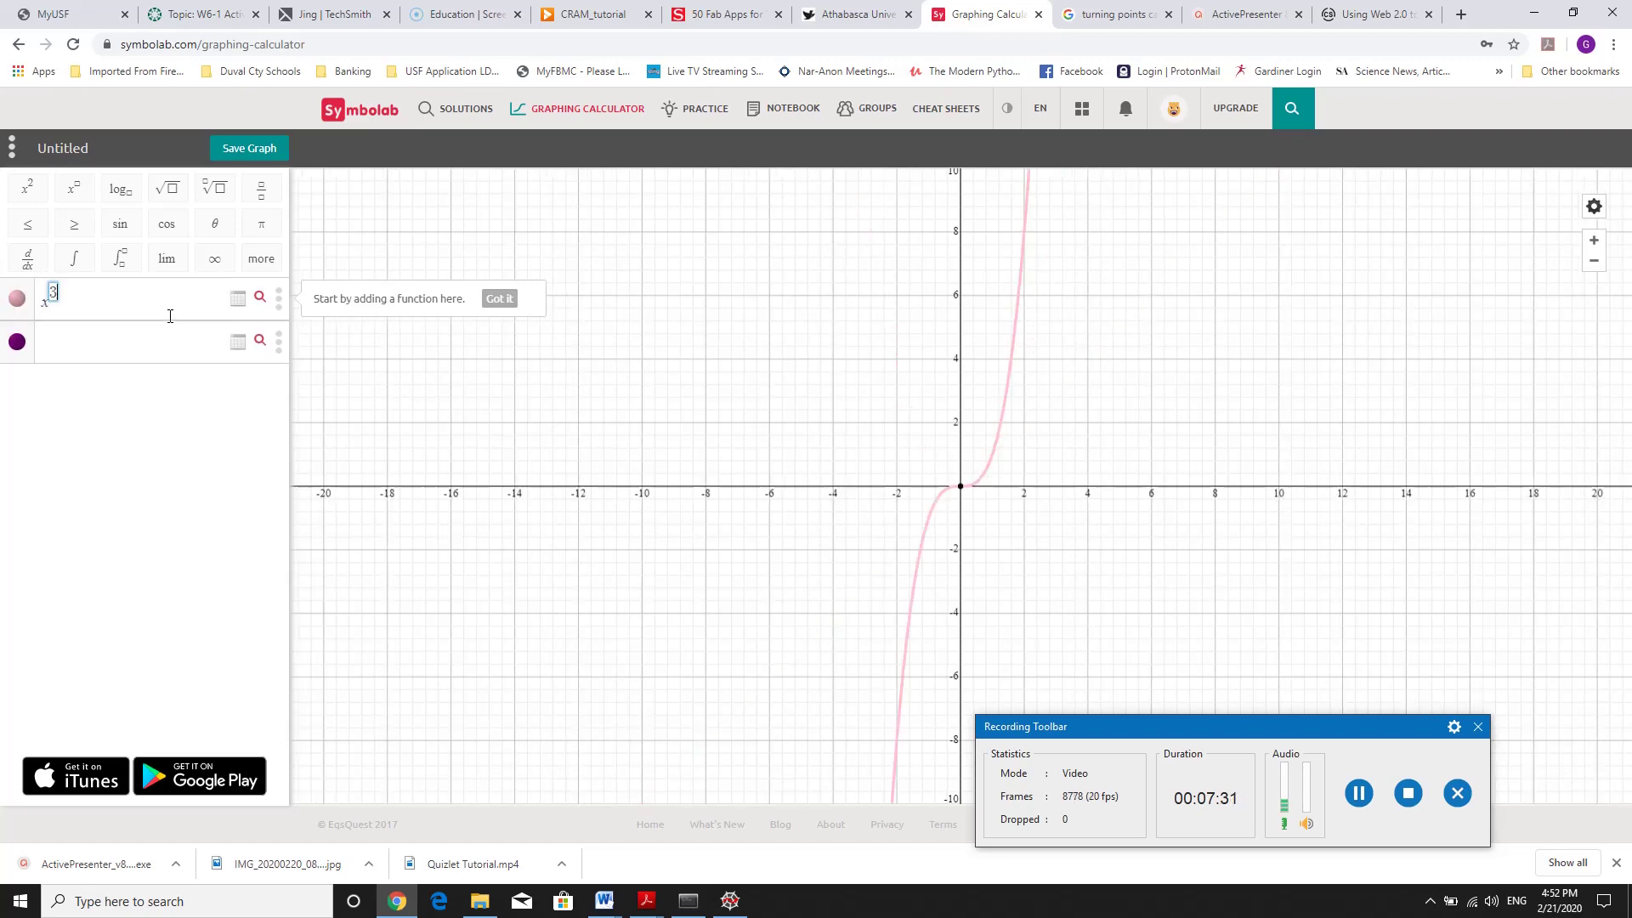
key("Right")
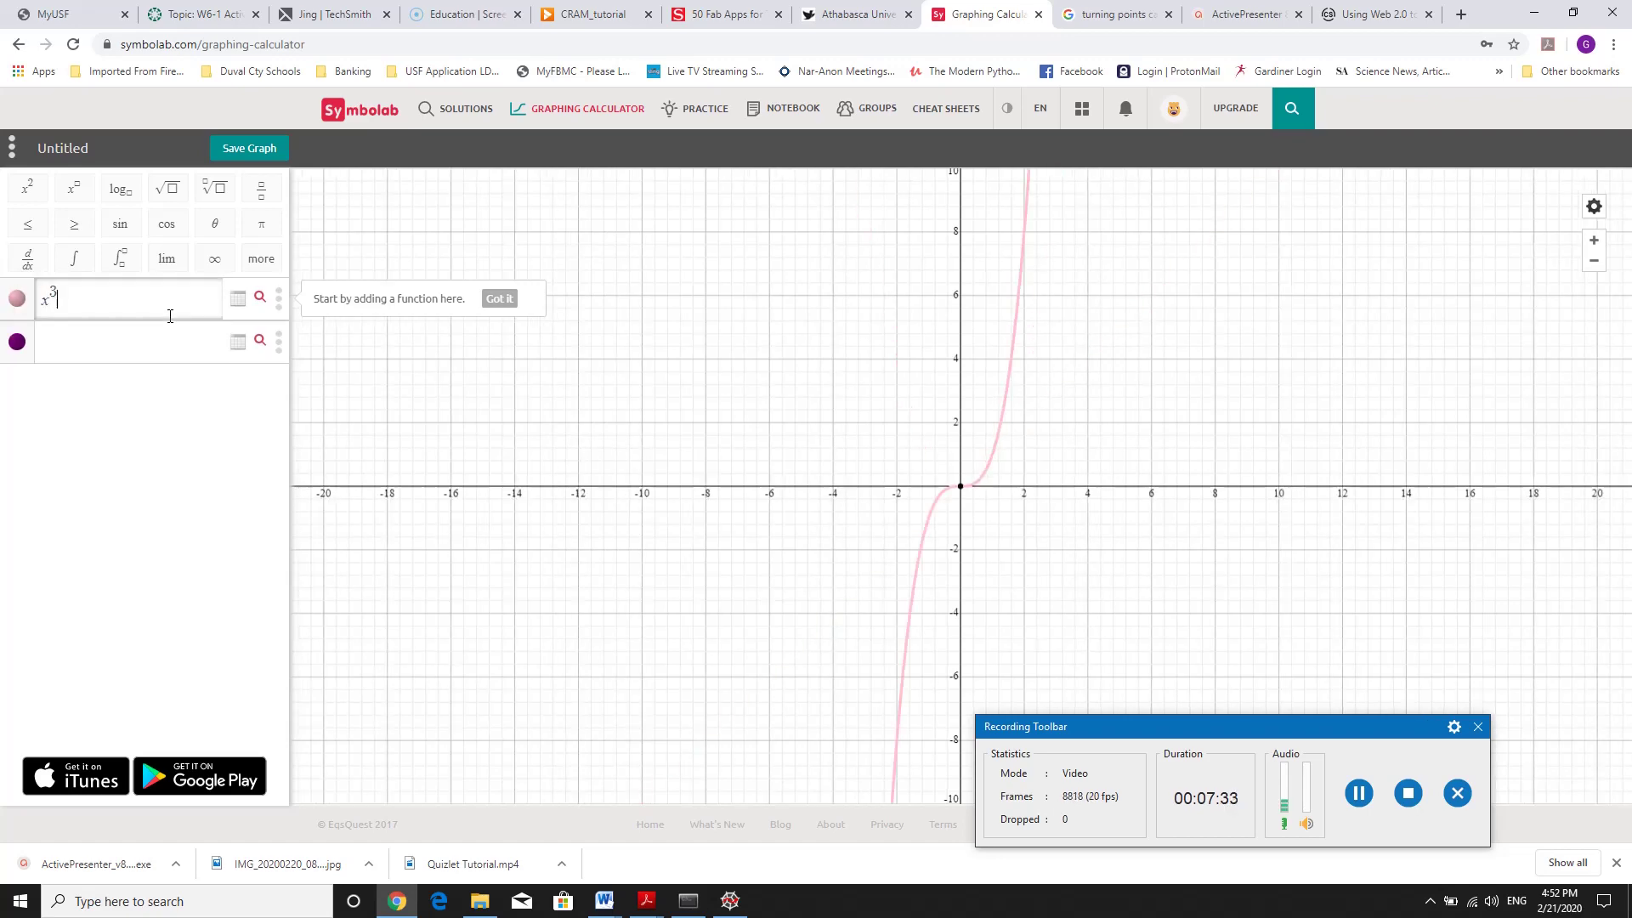
type("-xx^2")
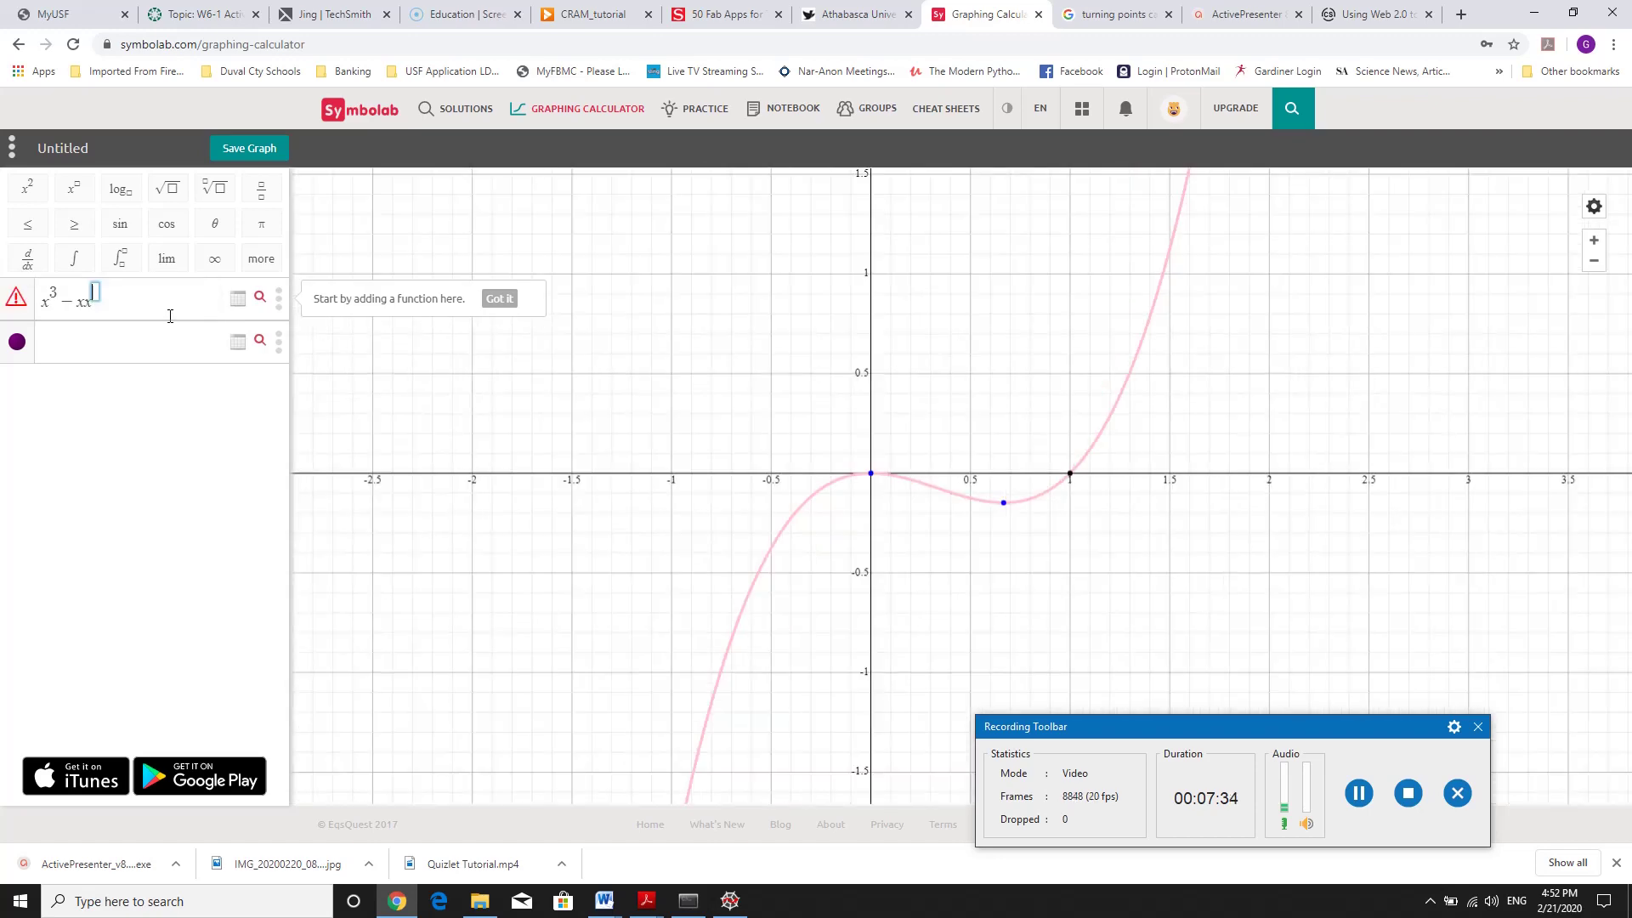
key("BackSpace")
key("BackSpace")
key("BackSpace")
key("BackSpace")
type("2x^2")
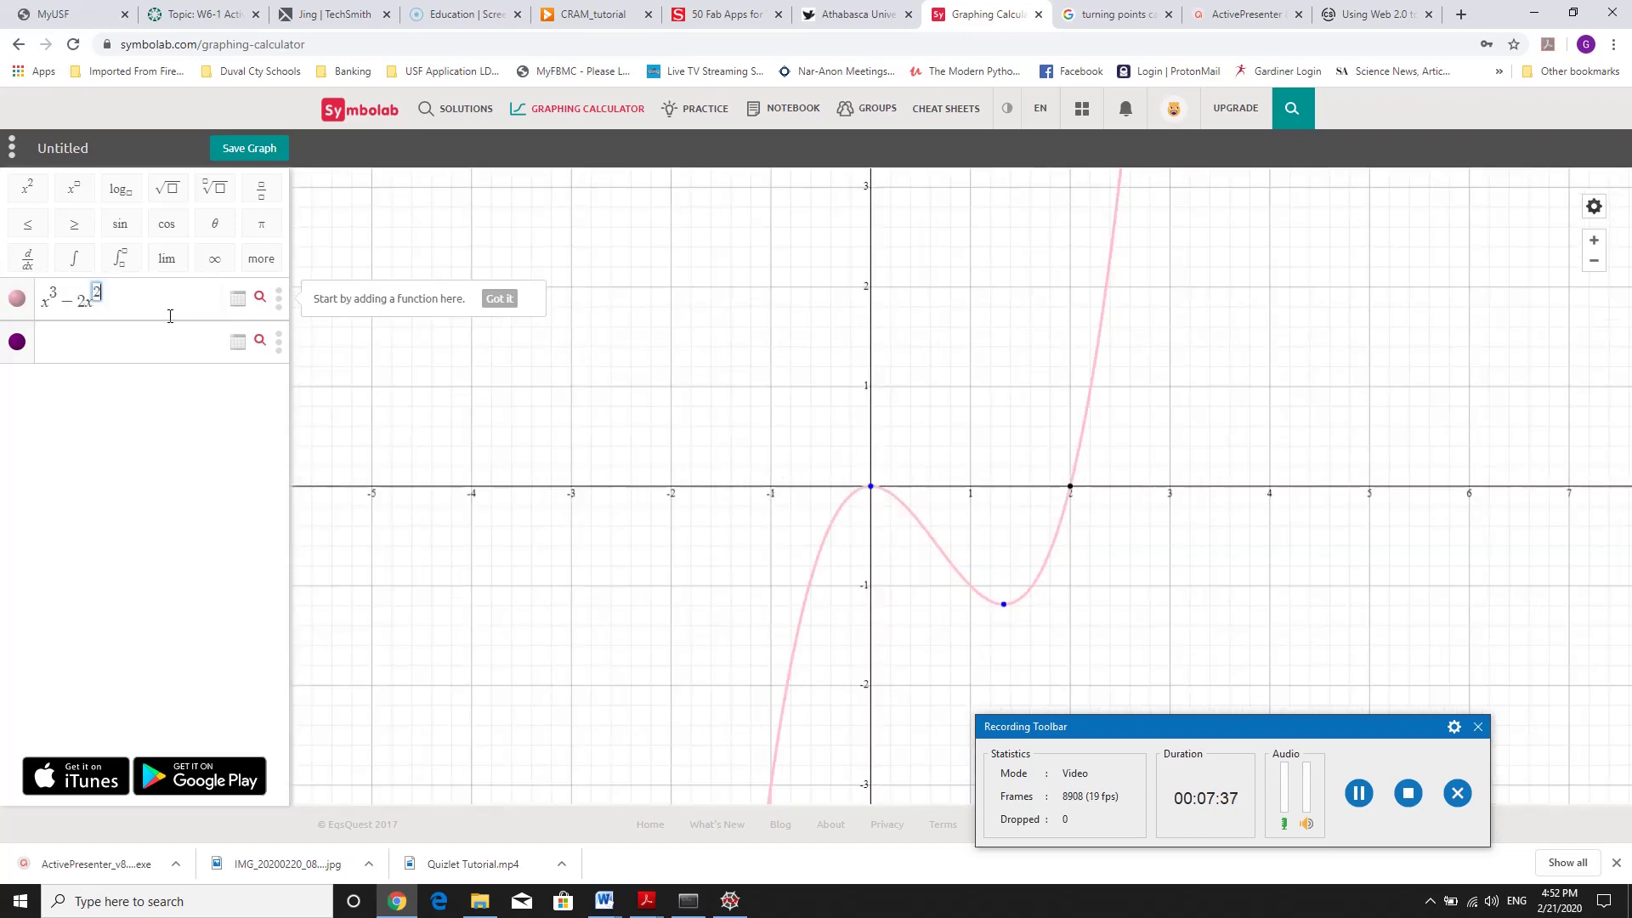
left_click(170, 316)
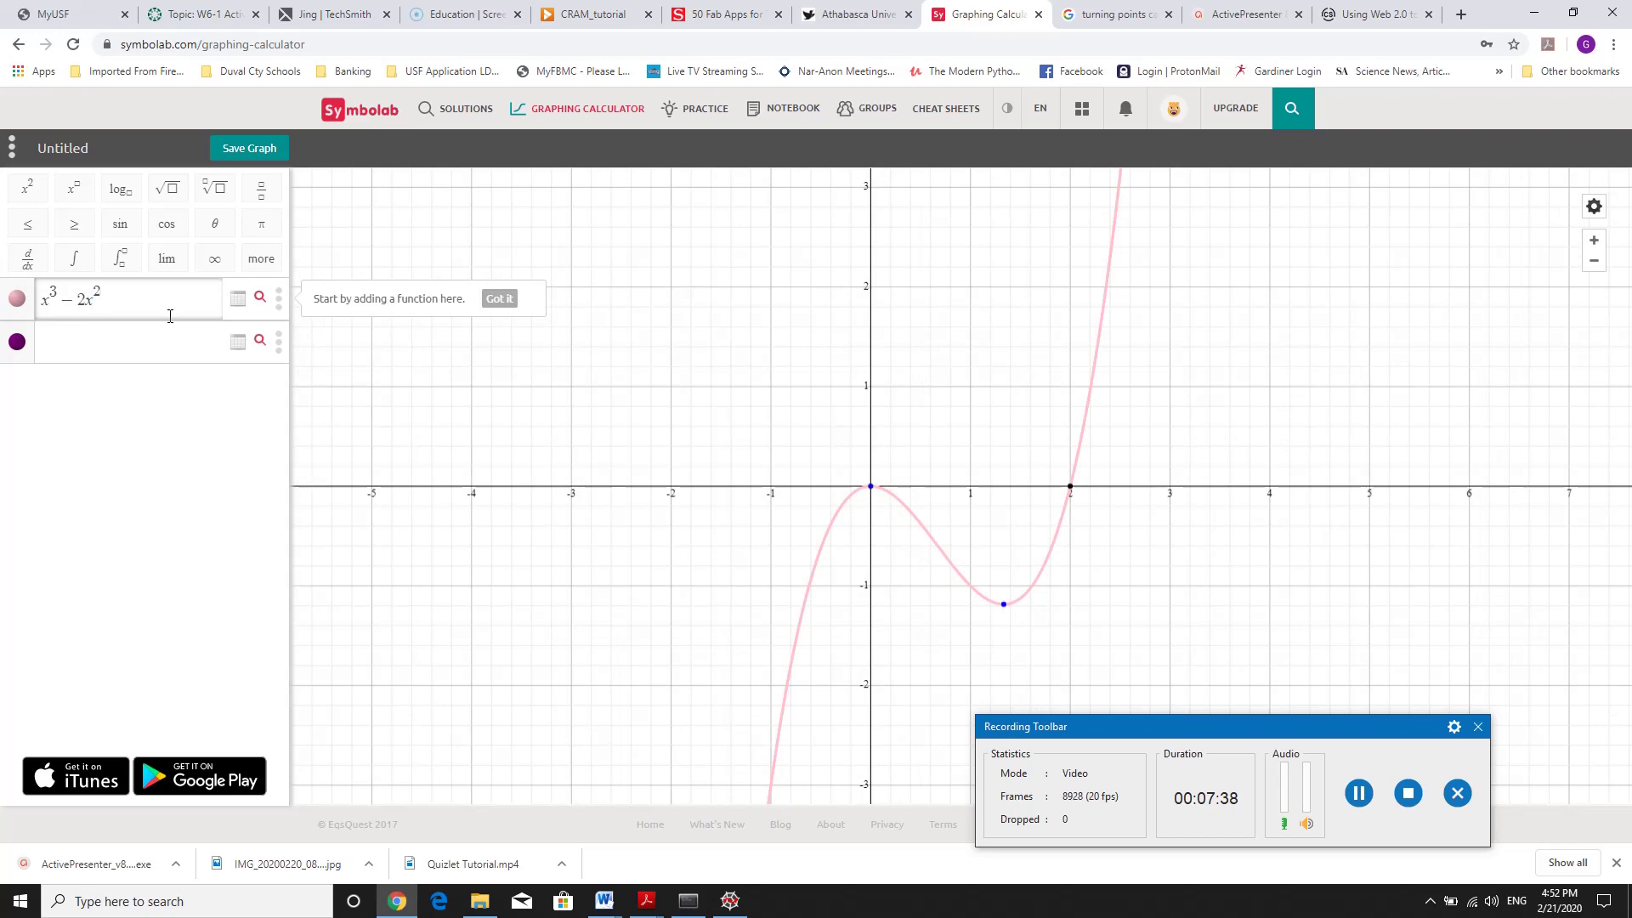
type("+x+2")
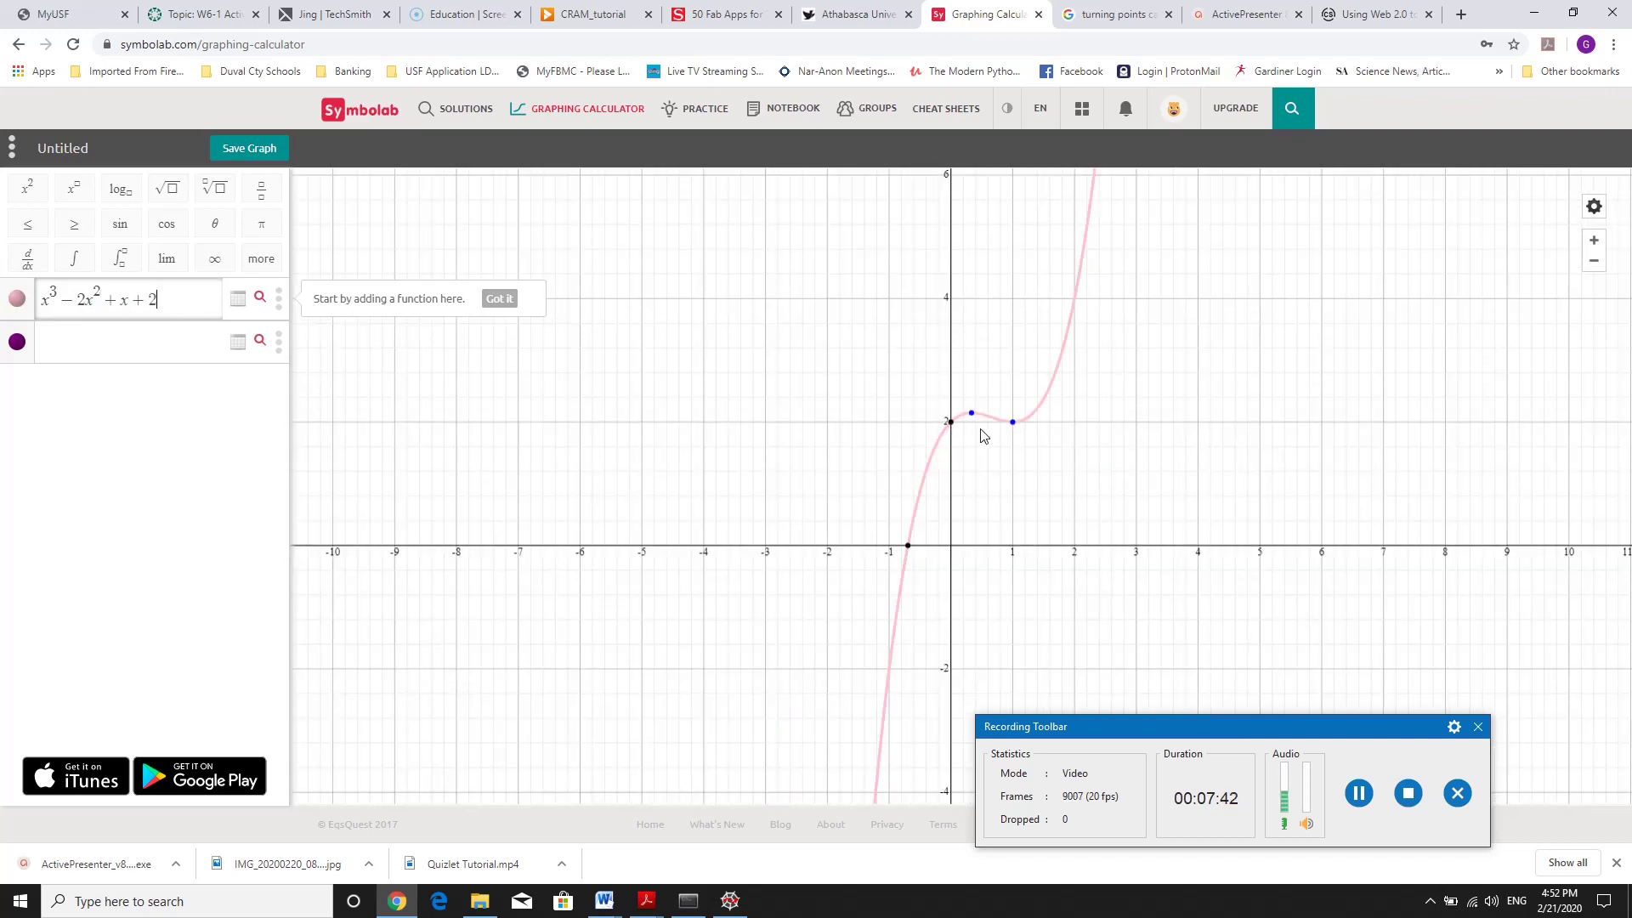
Plot d/dx of x^3 − 2x^2 + x + 2 as the second function, copying the expression from the first, and compare both curves.
mouse_move(979, 425)
left_click(181, 346)
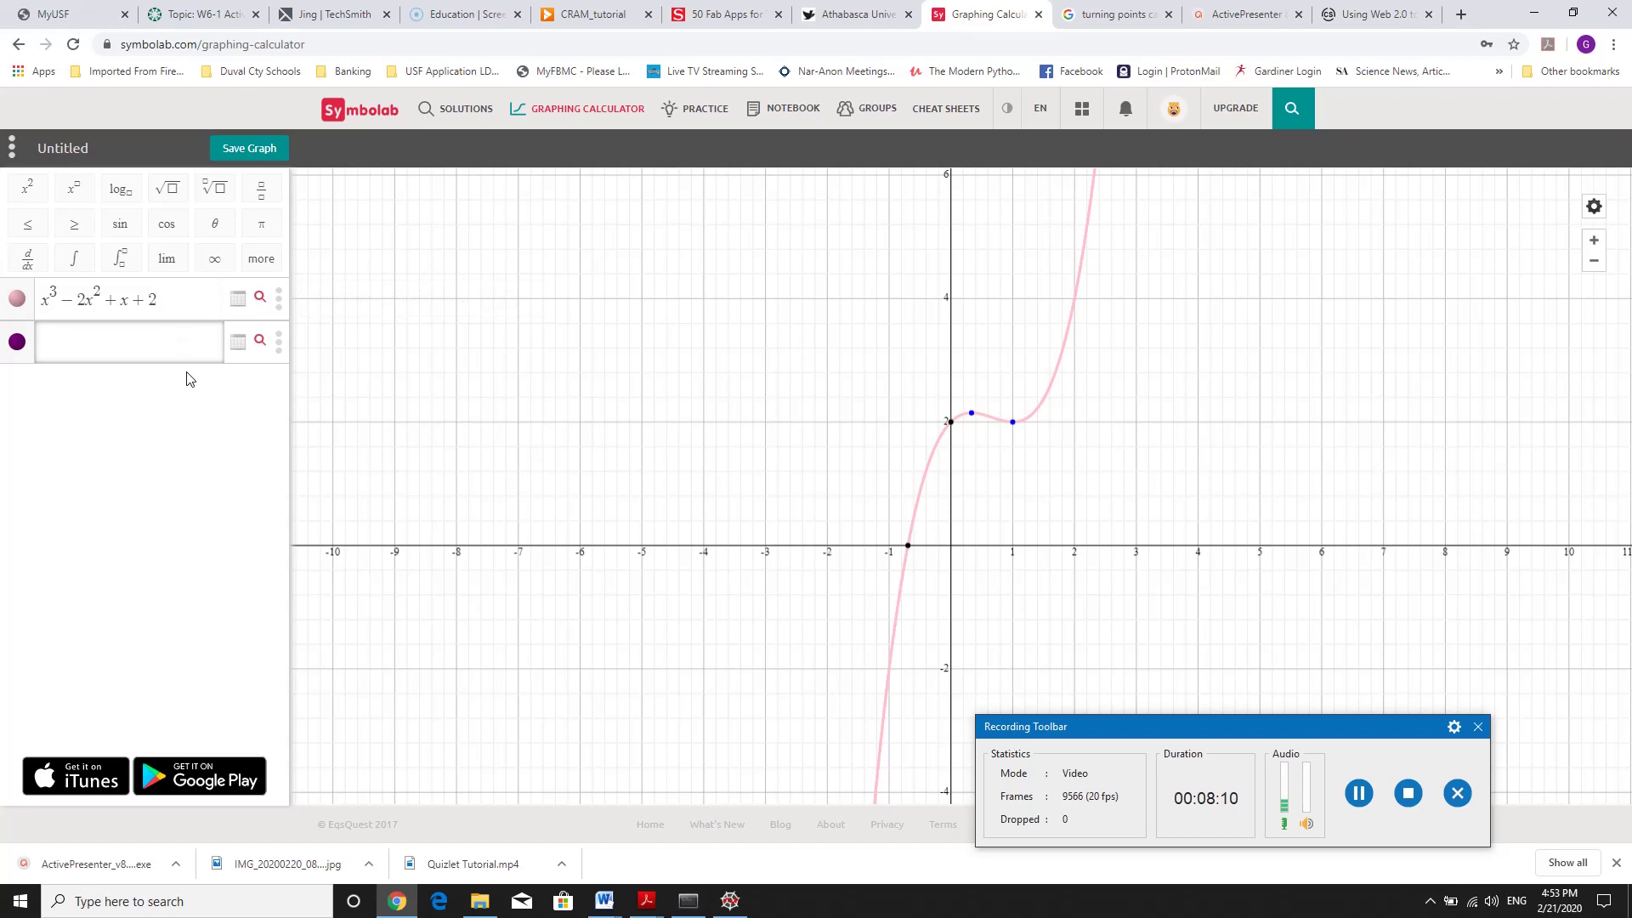
left_click(21, 260)
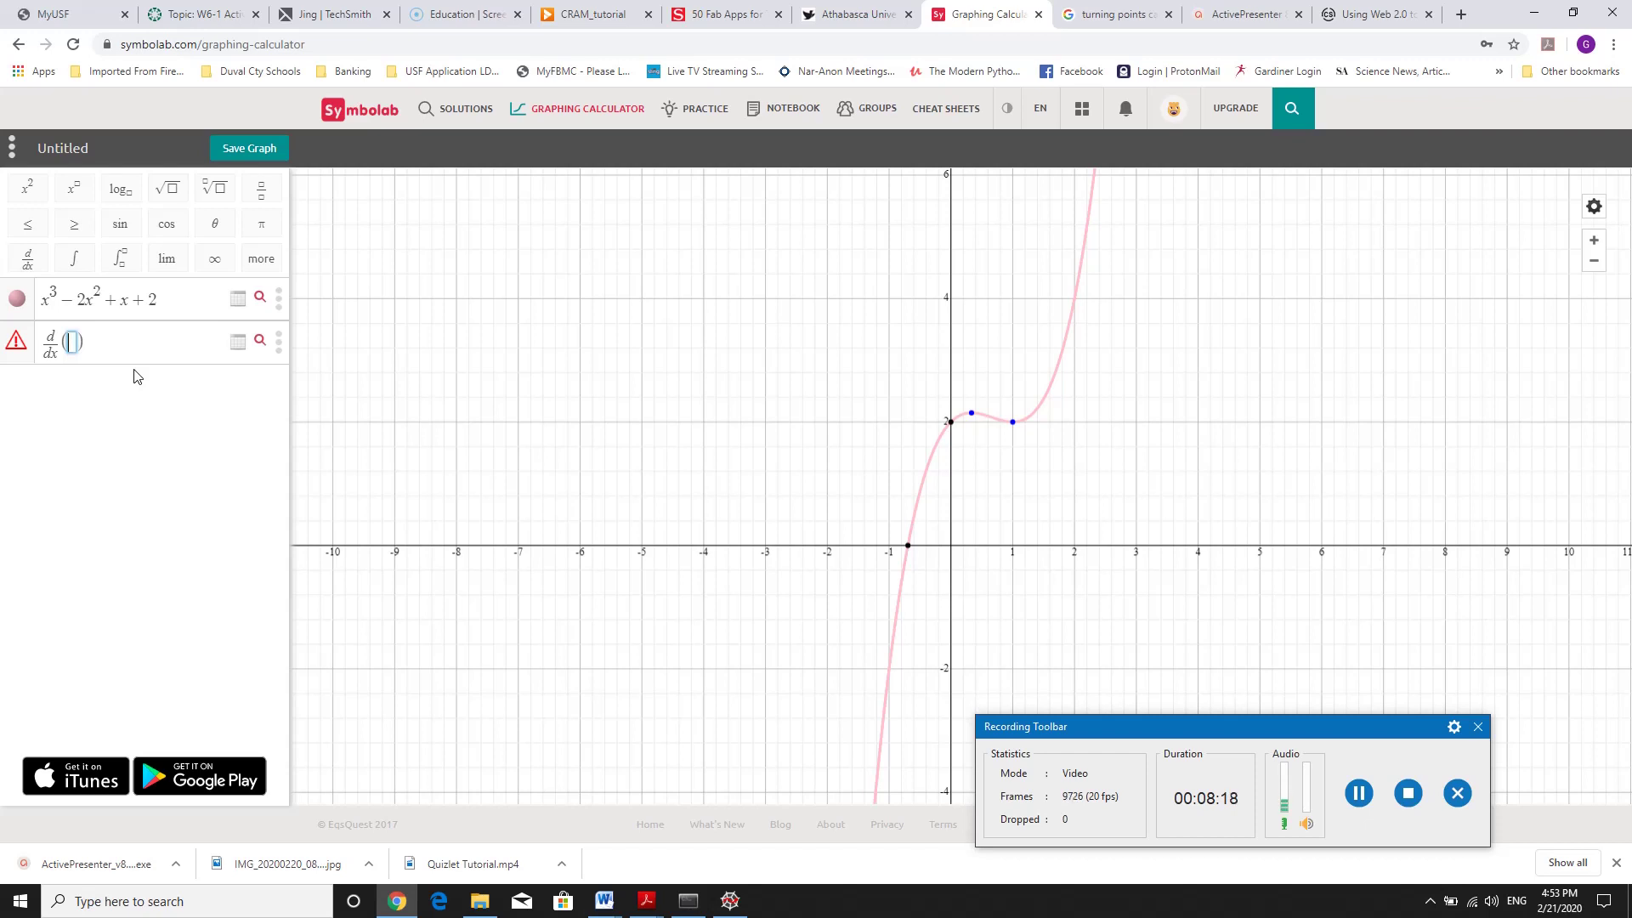
left_click_drag(41, 299, 155, 304)
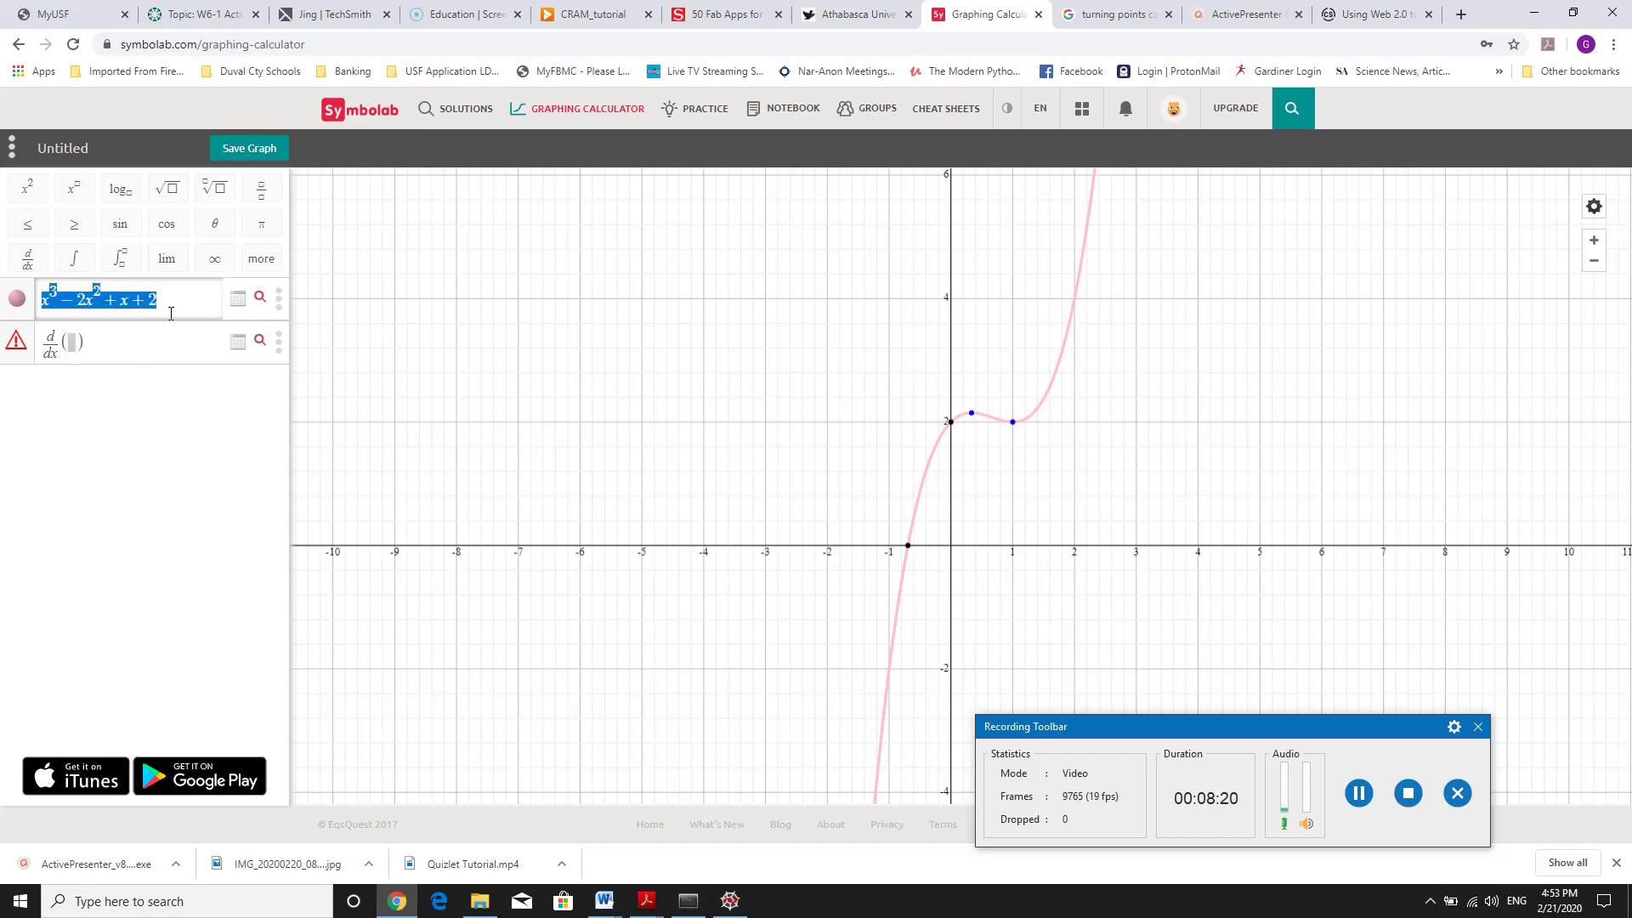
right_click(155, 303)
left_click(162, 302)
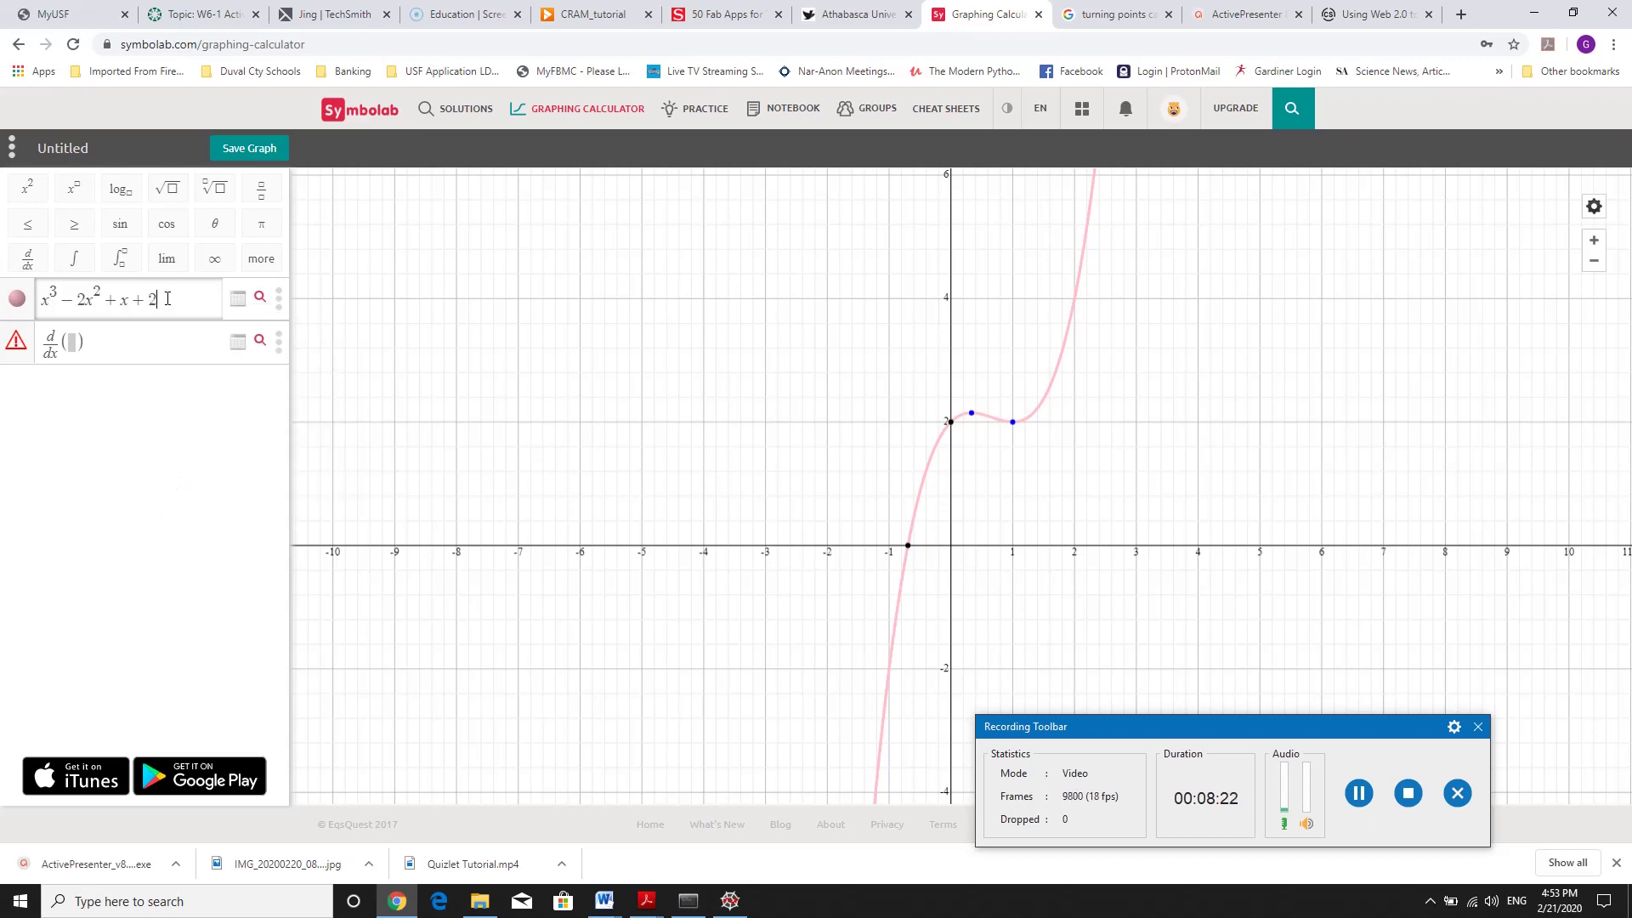
left_click_drag(41, 300, 193, 315)
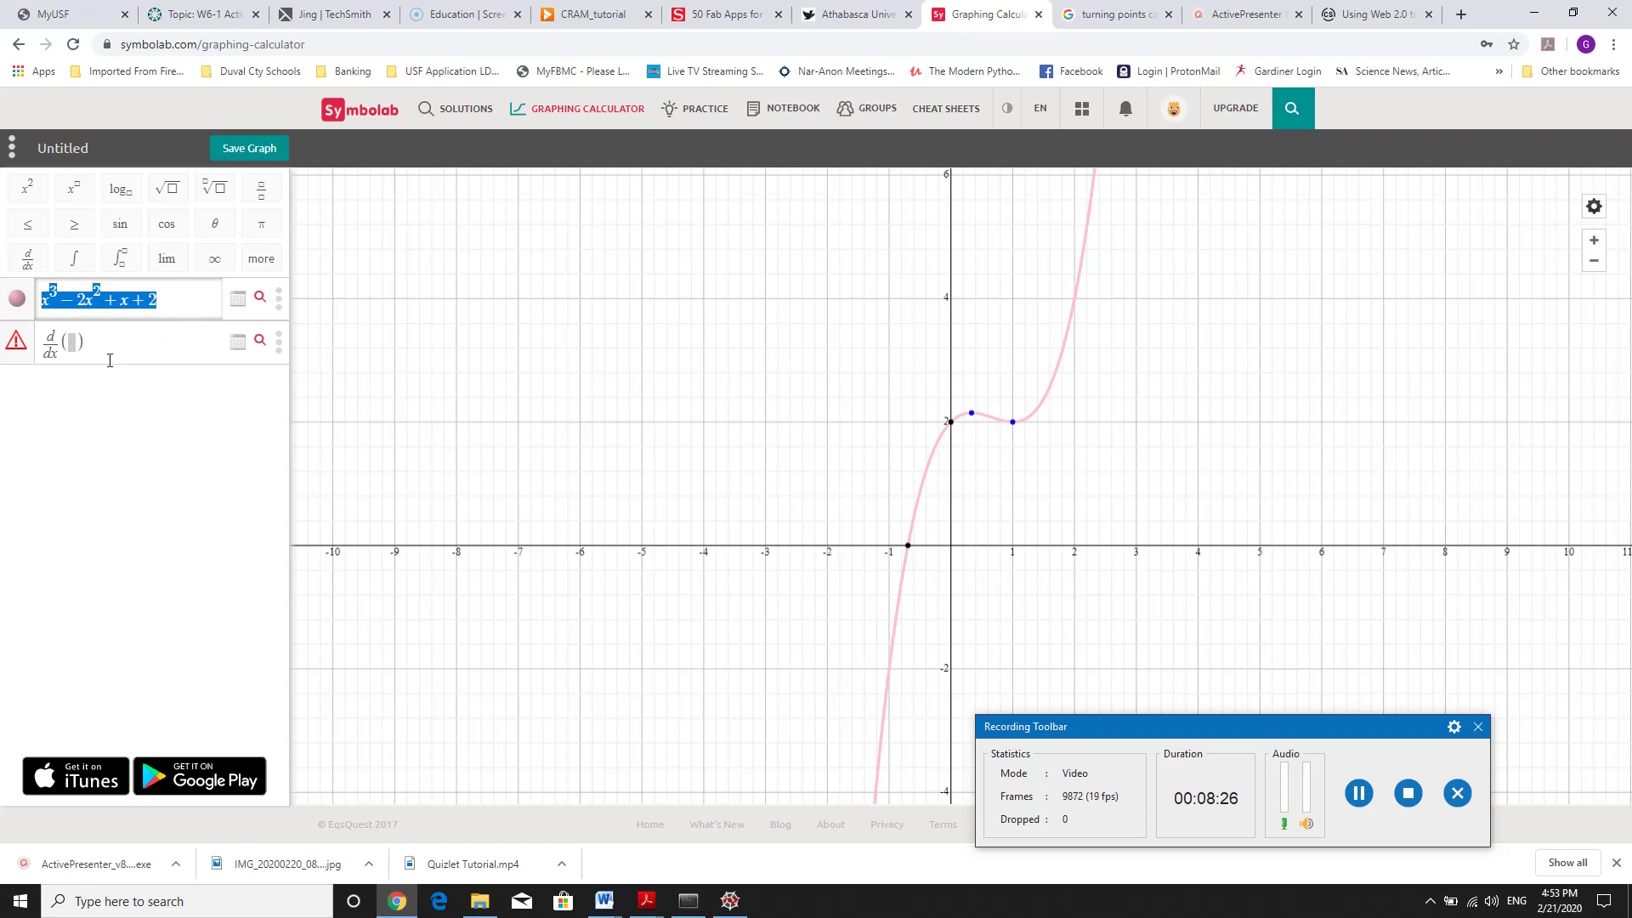
left_click(72, 341)
key("ctrl+v")
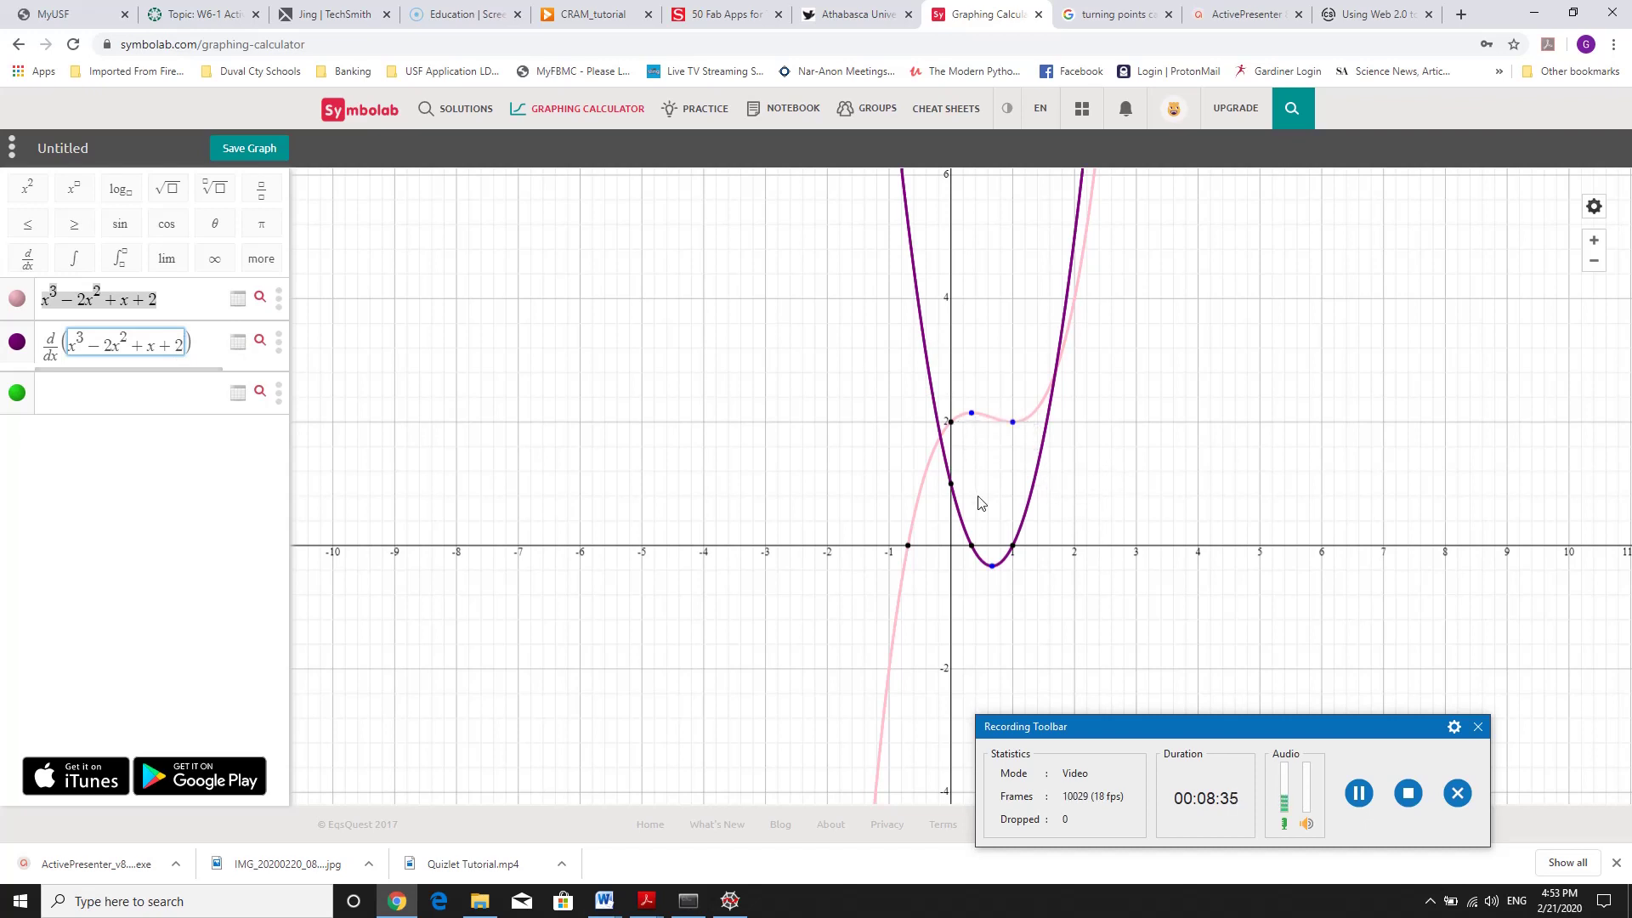
mouse_move(952, 501)
mouse_move(921, 356)
scroll(655, 376, "up", 3)
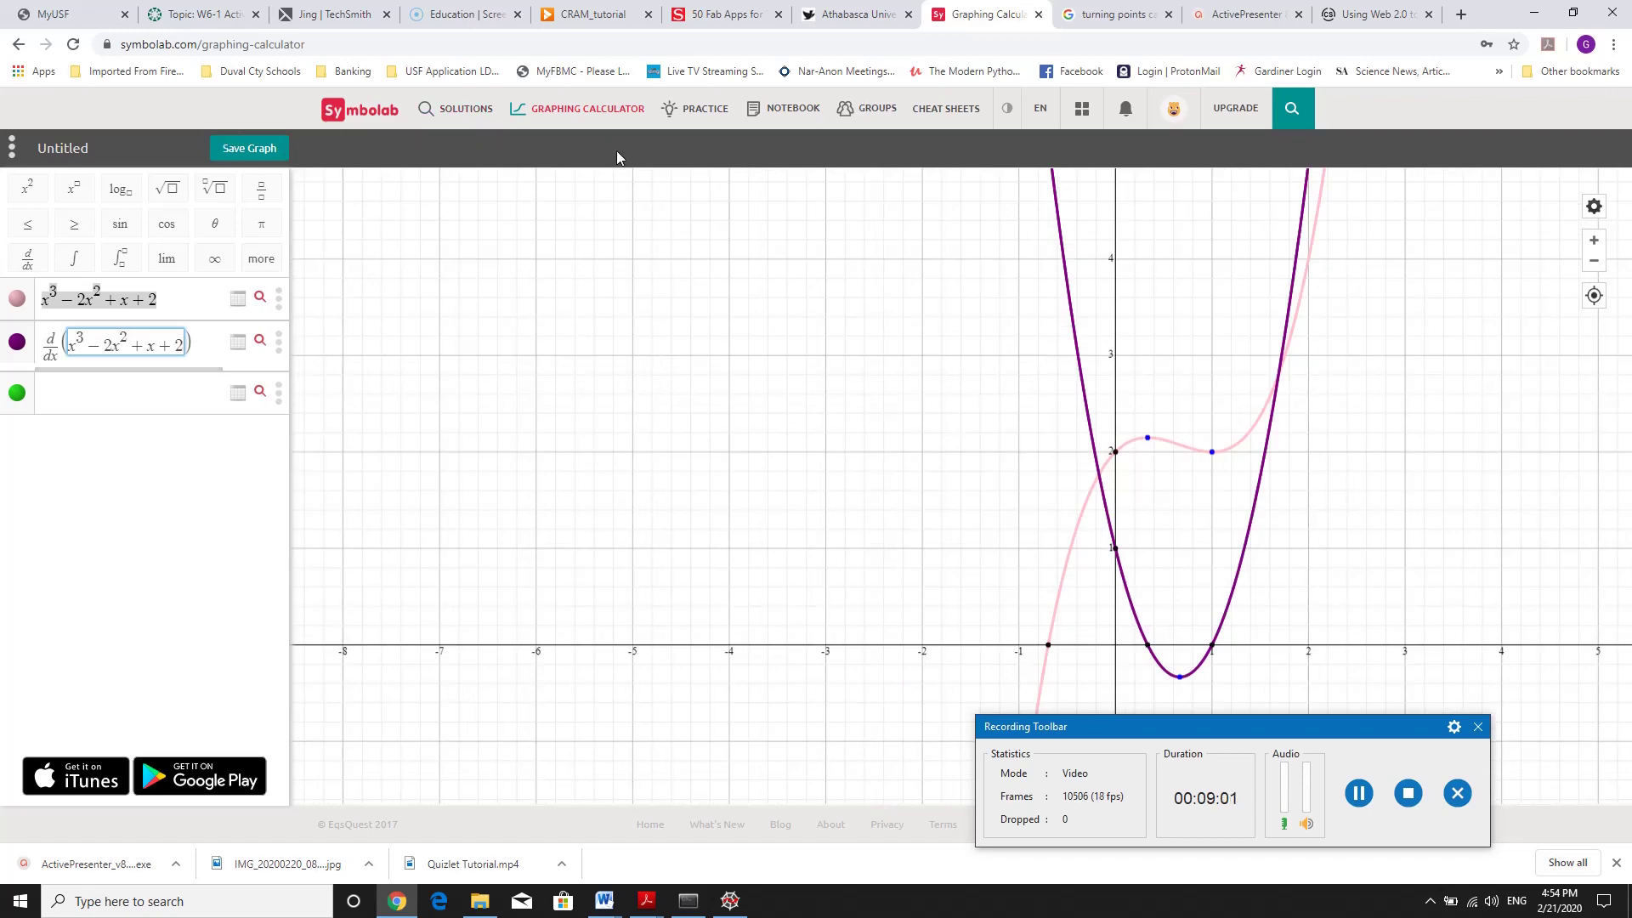
Leave the graph without saving, return to the Symbolab home page and open the Statistics calculator among the step-by-step solutions.
left_click(373, 116)
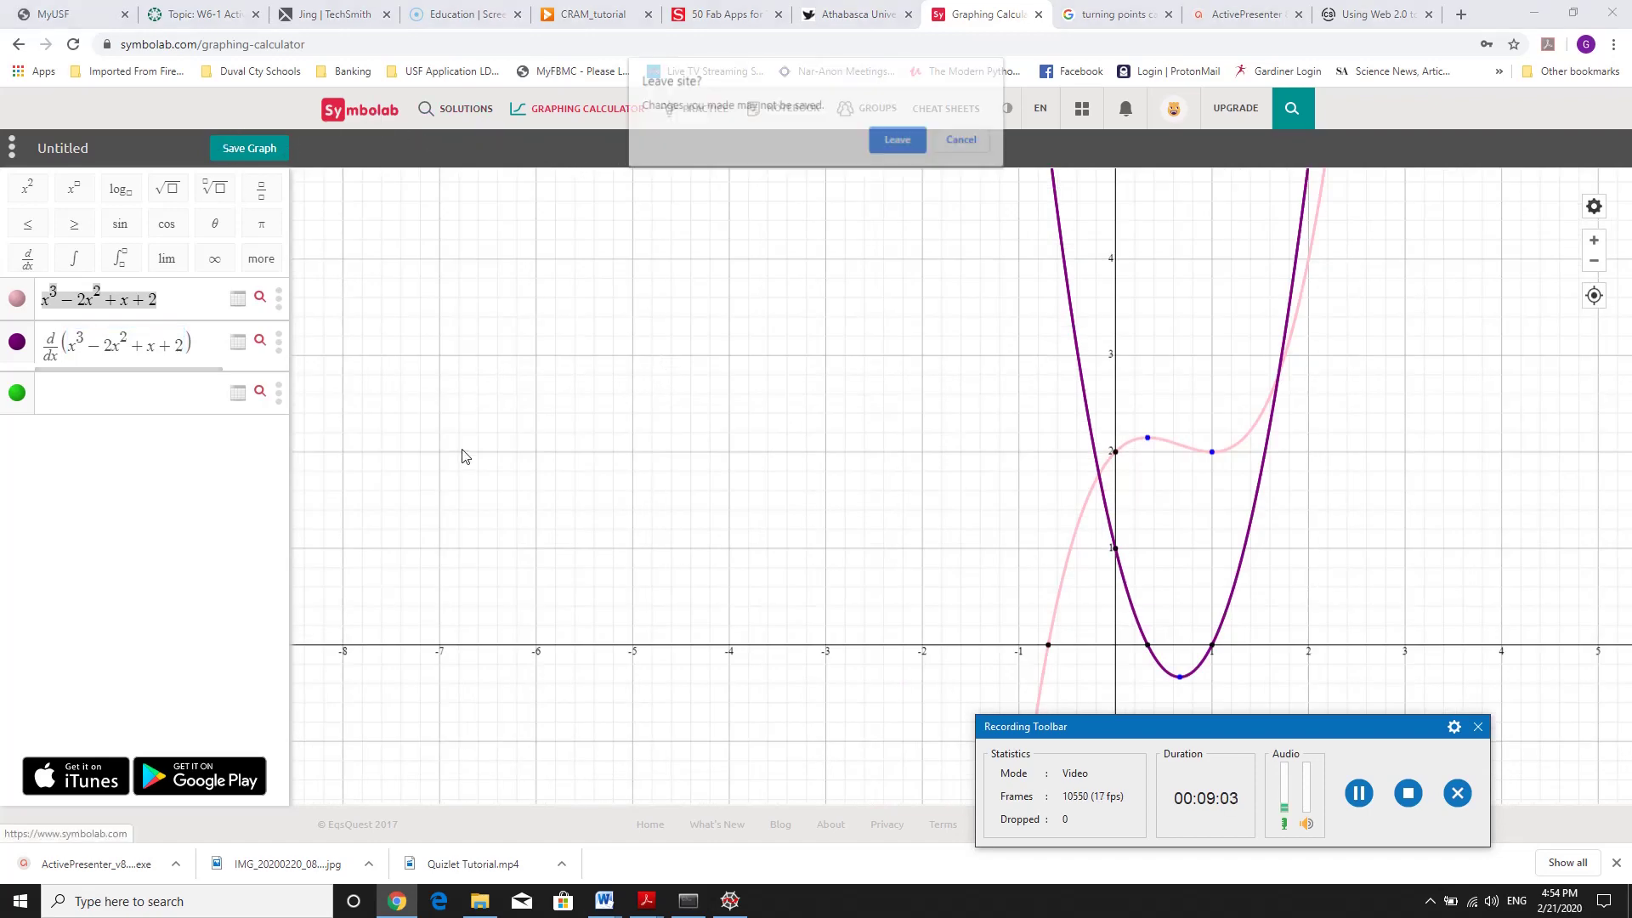
left_click(899, 141)
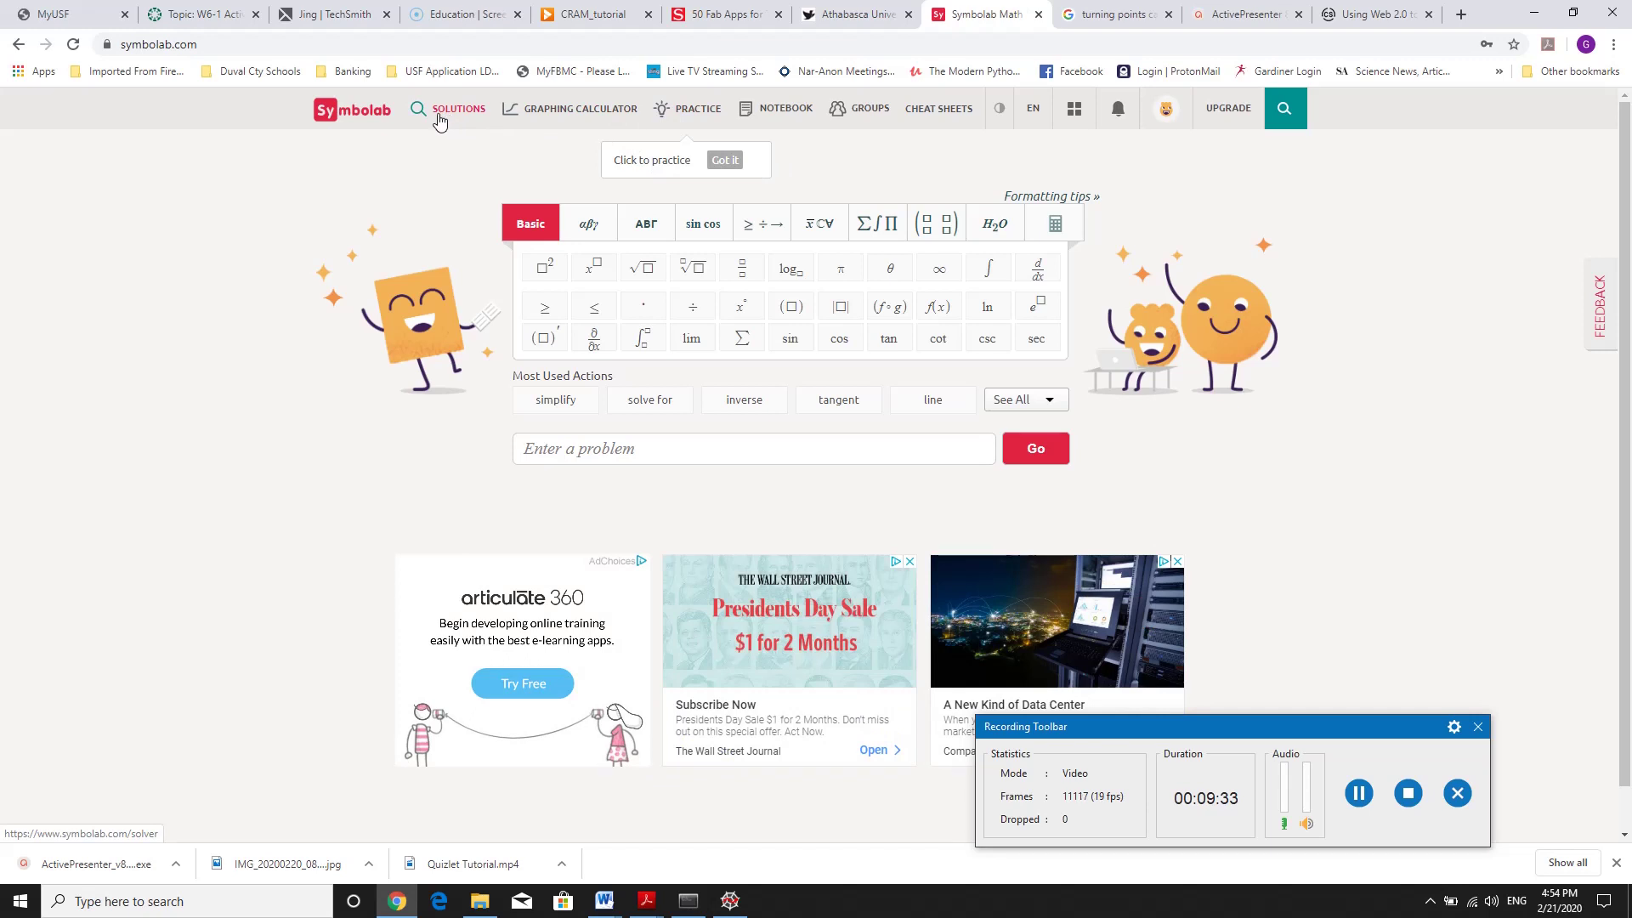
left_click(352, 117)
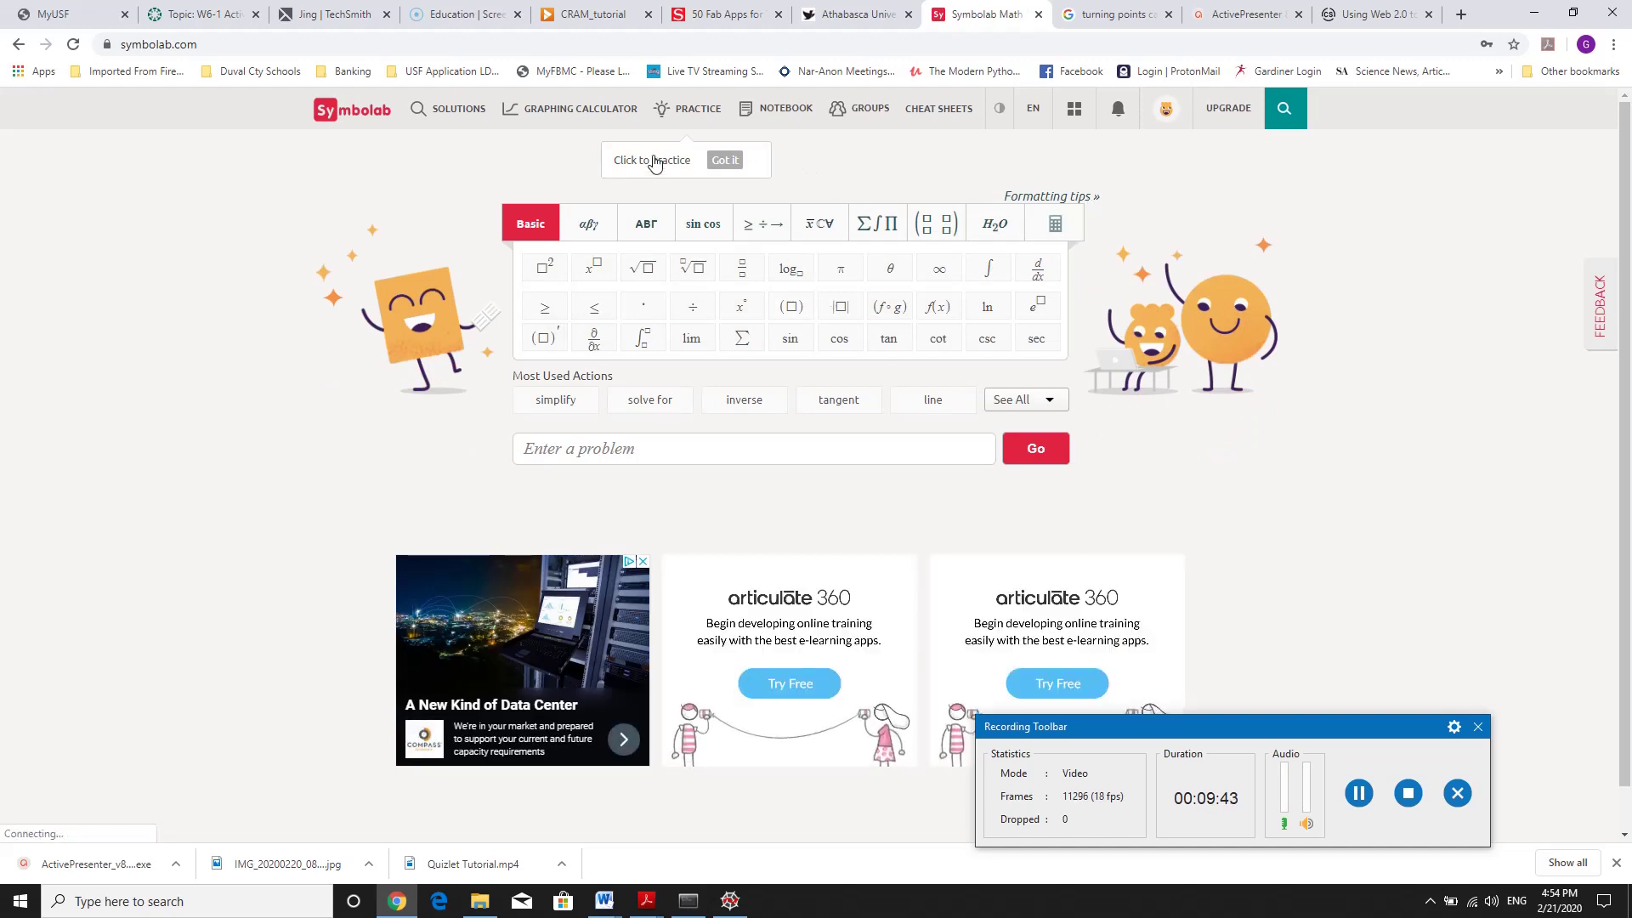
left_click(450, 111)
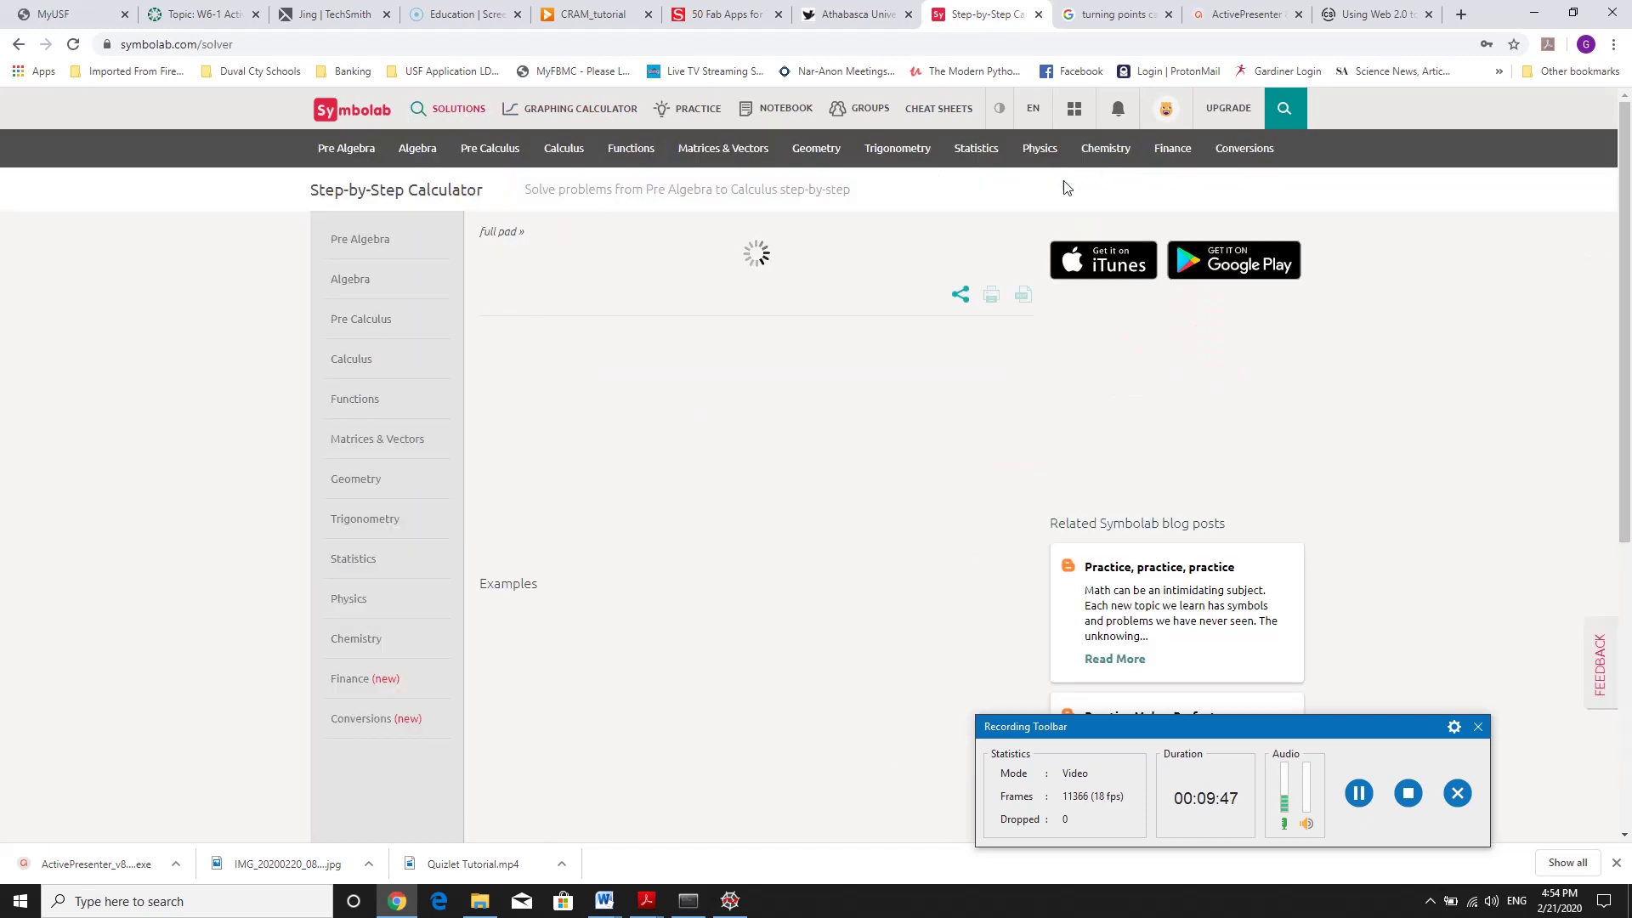
left_click(996, 161)
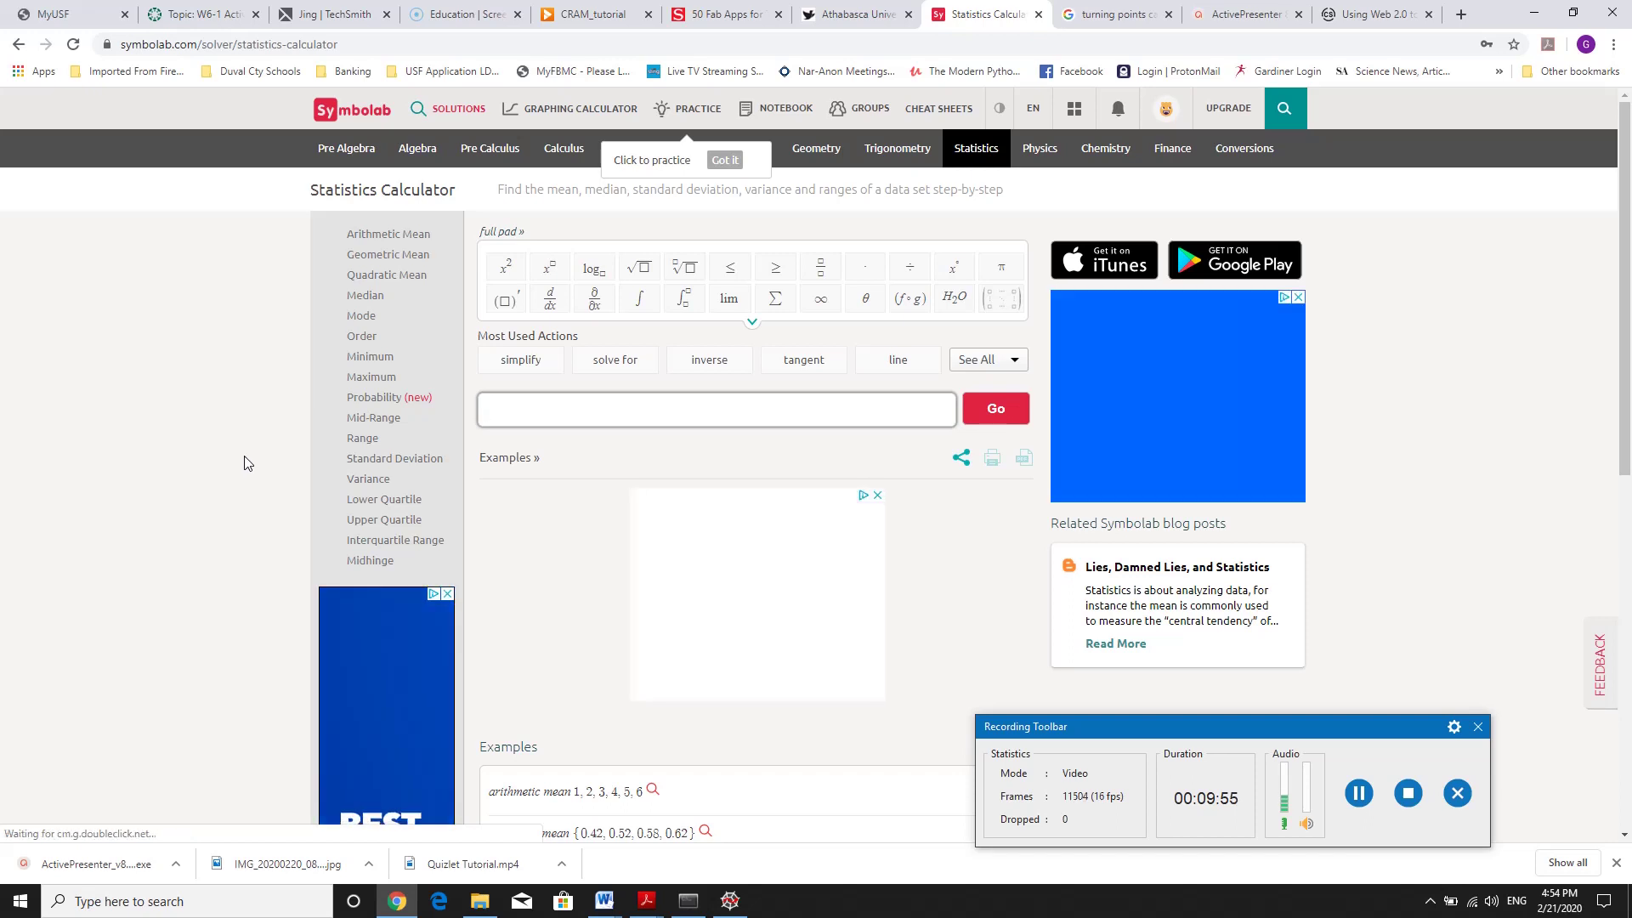
Calculate the upper quartile of the data set {36, 22, 57, 55, 63, 73, 75, 79, 82, 89, 93, 97}.
left_click(367, 520)
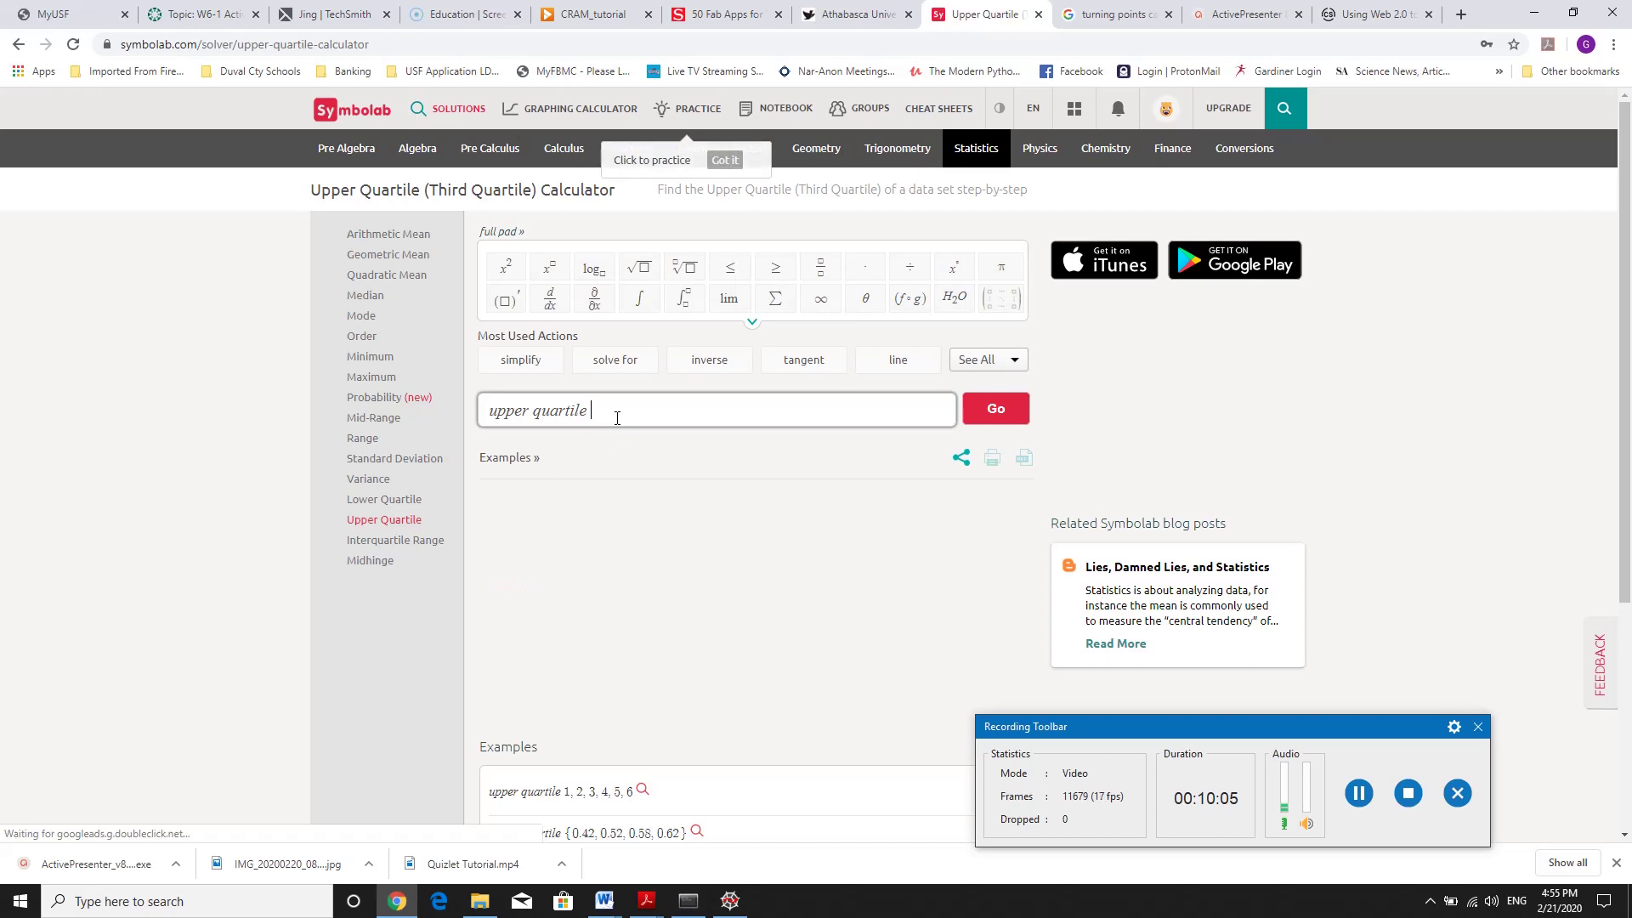
type("{")
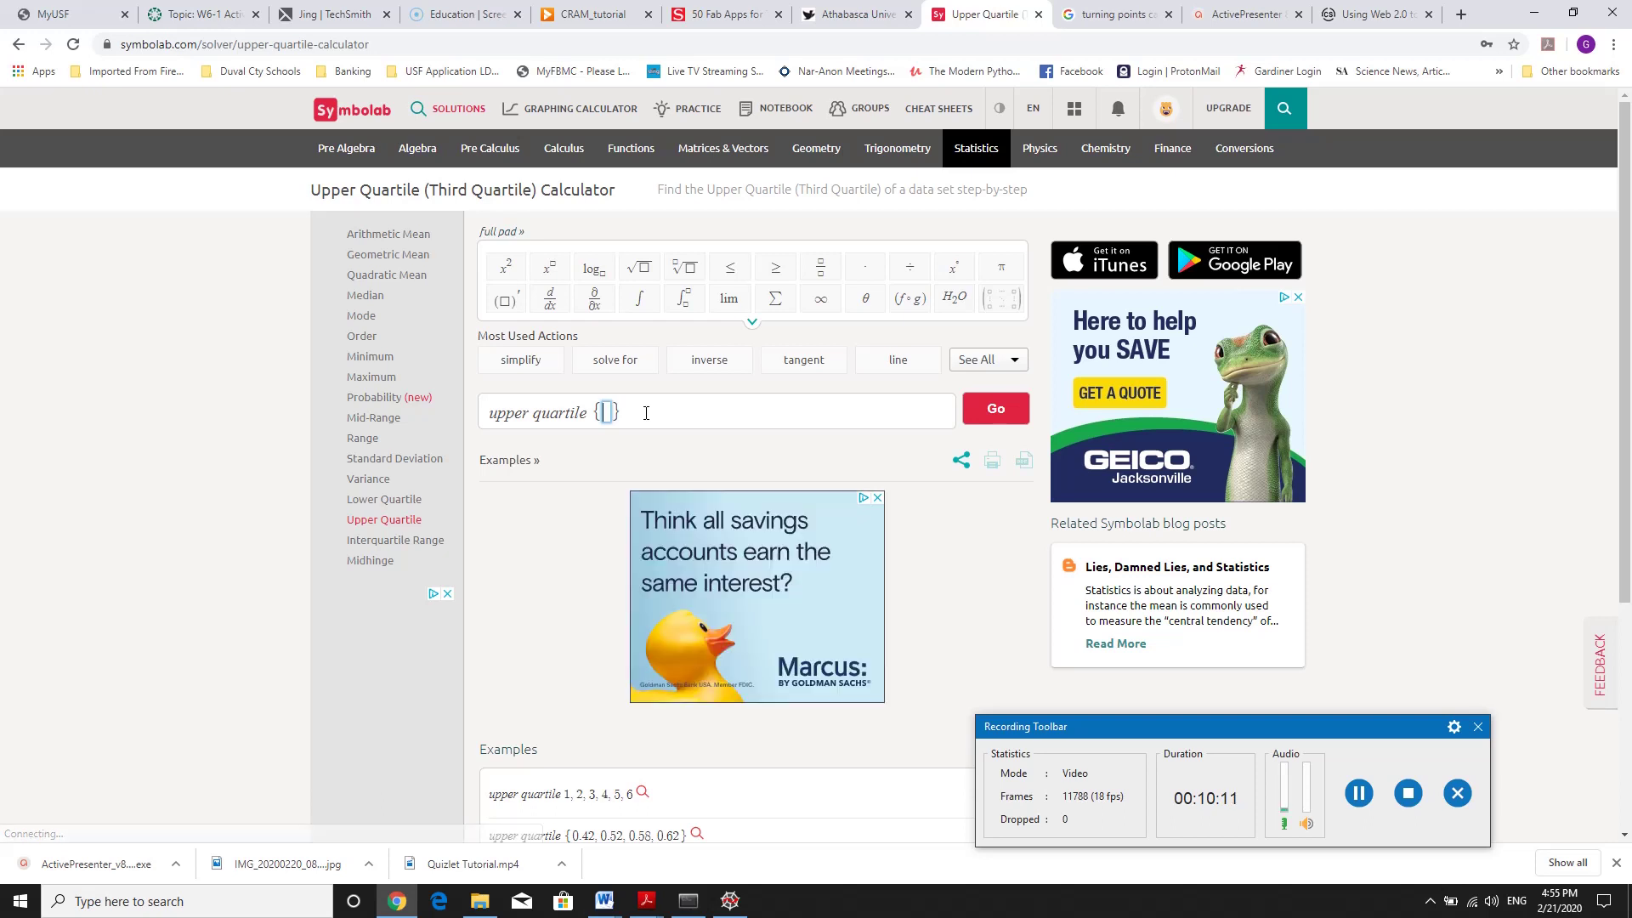
type("36,")
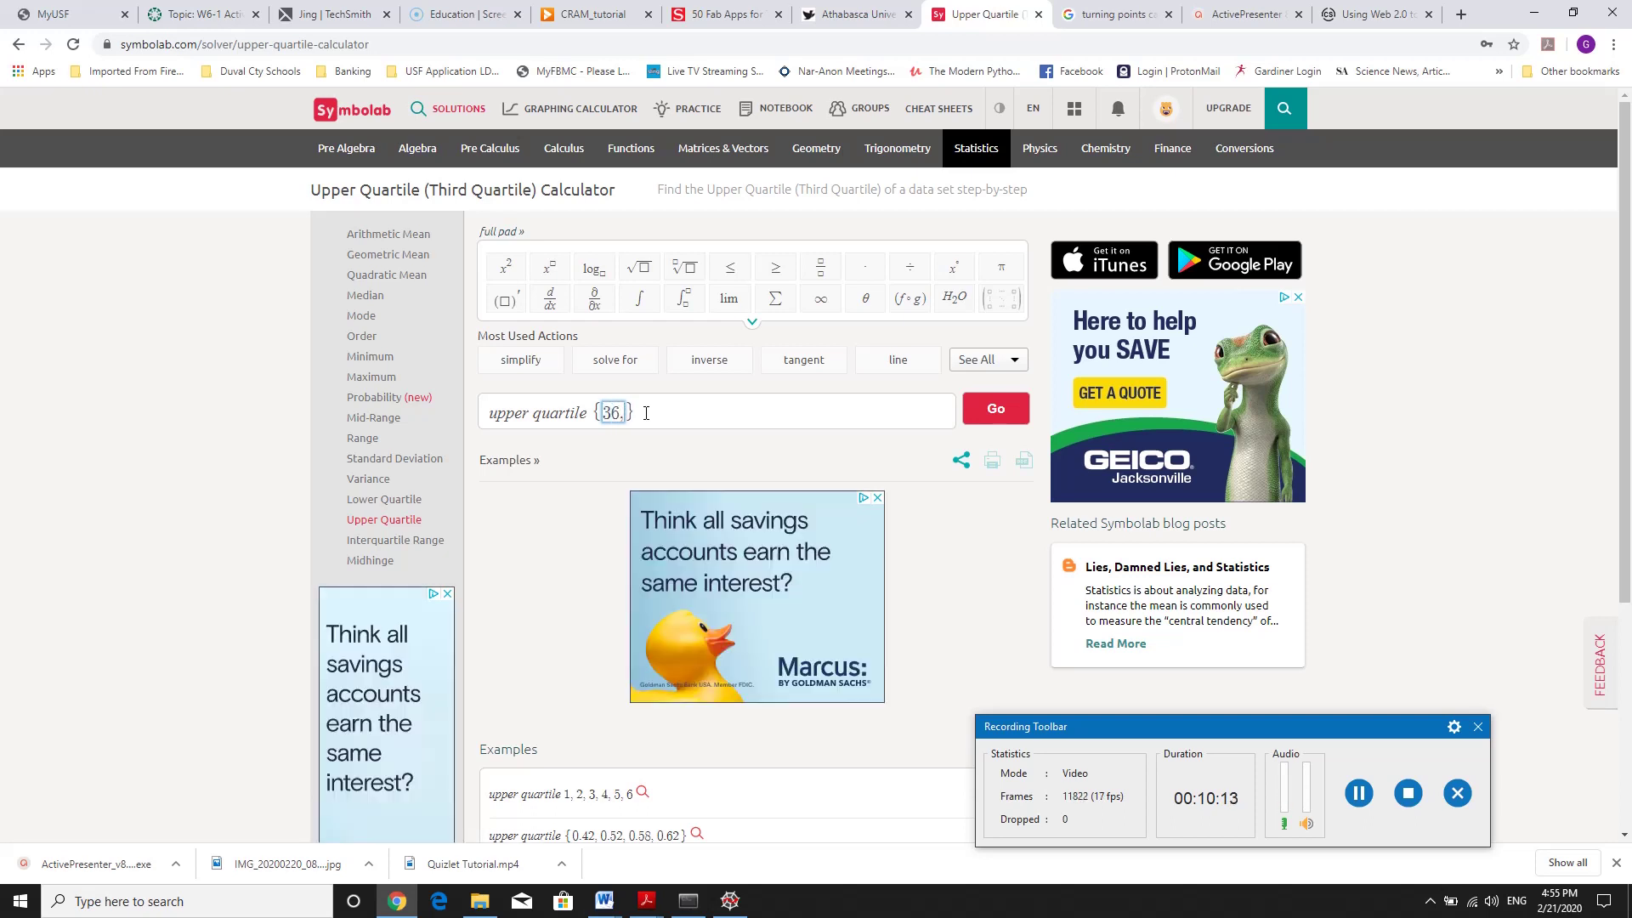
type("22")
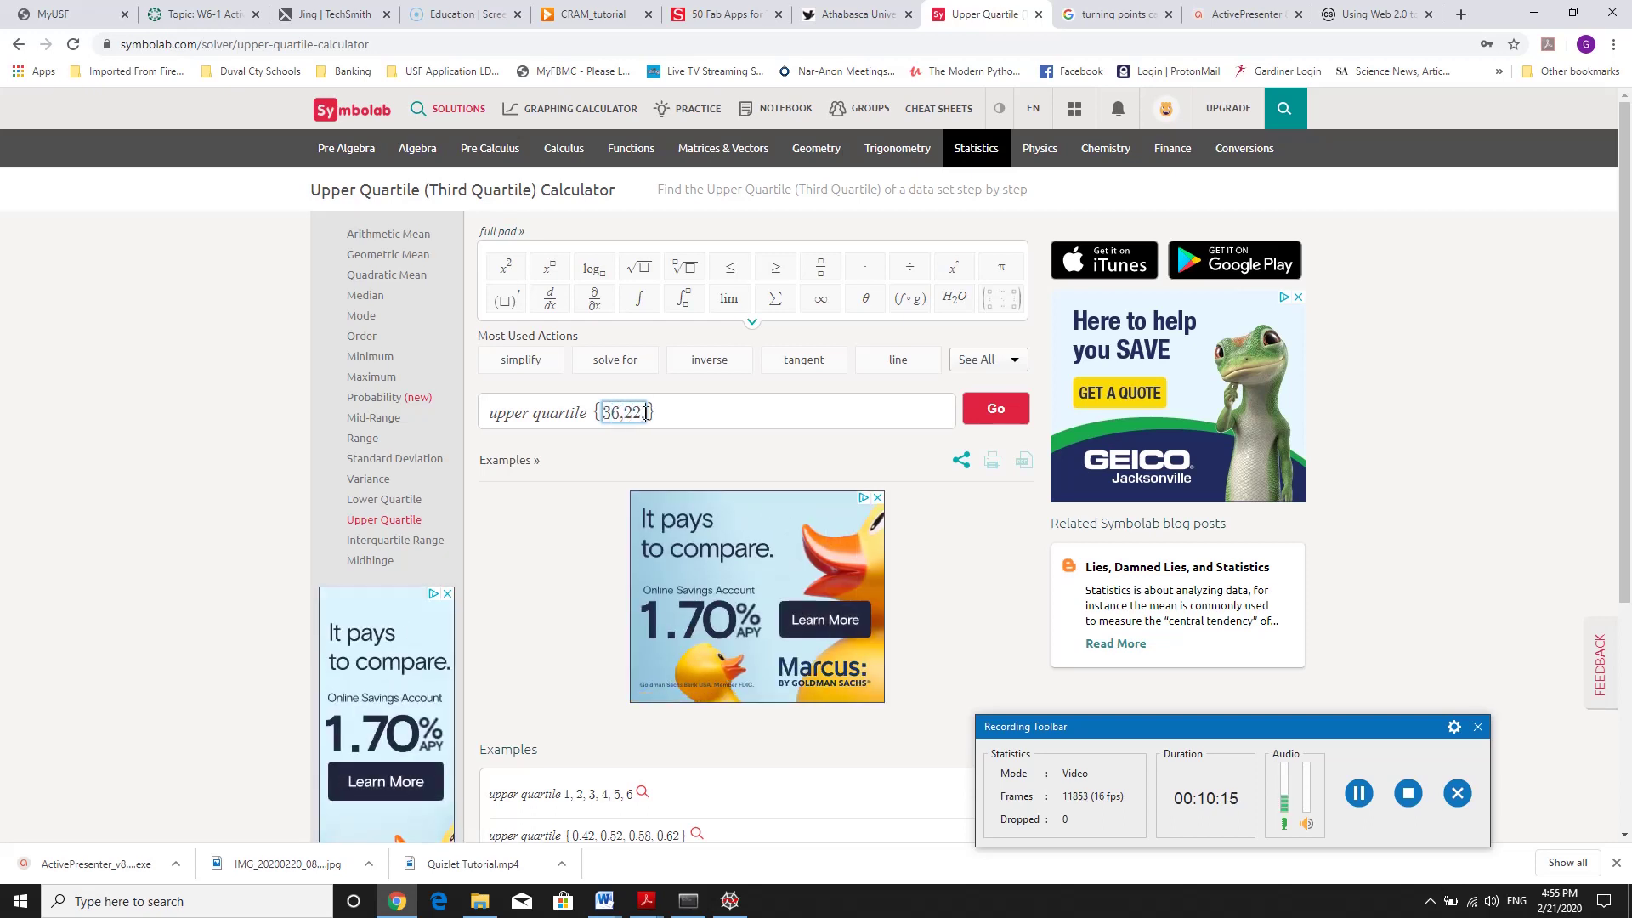
type(",57,55,63,73,75,")
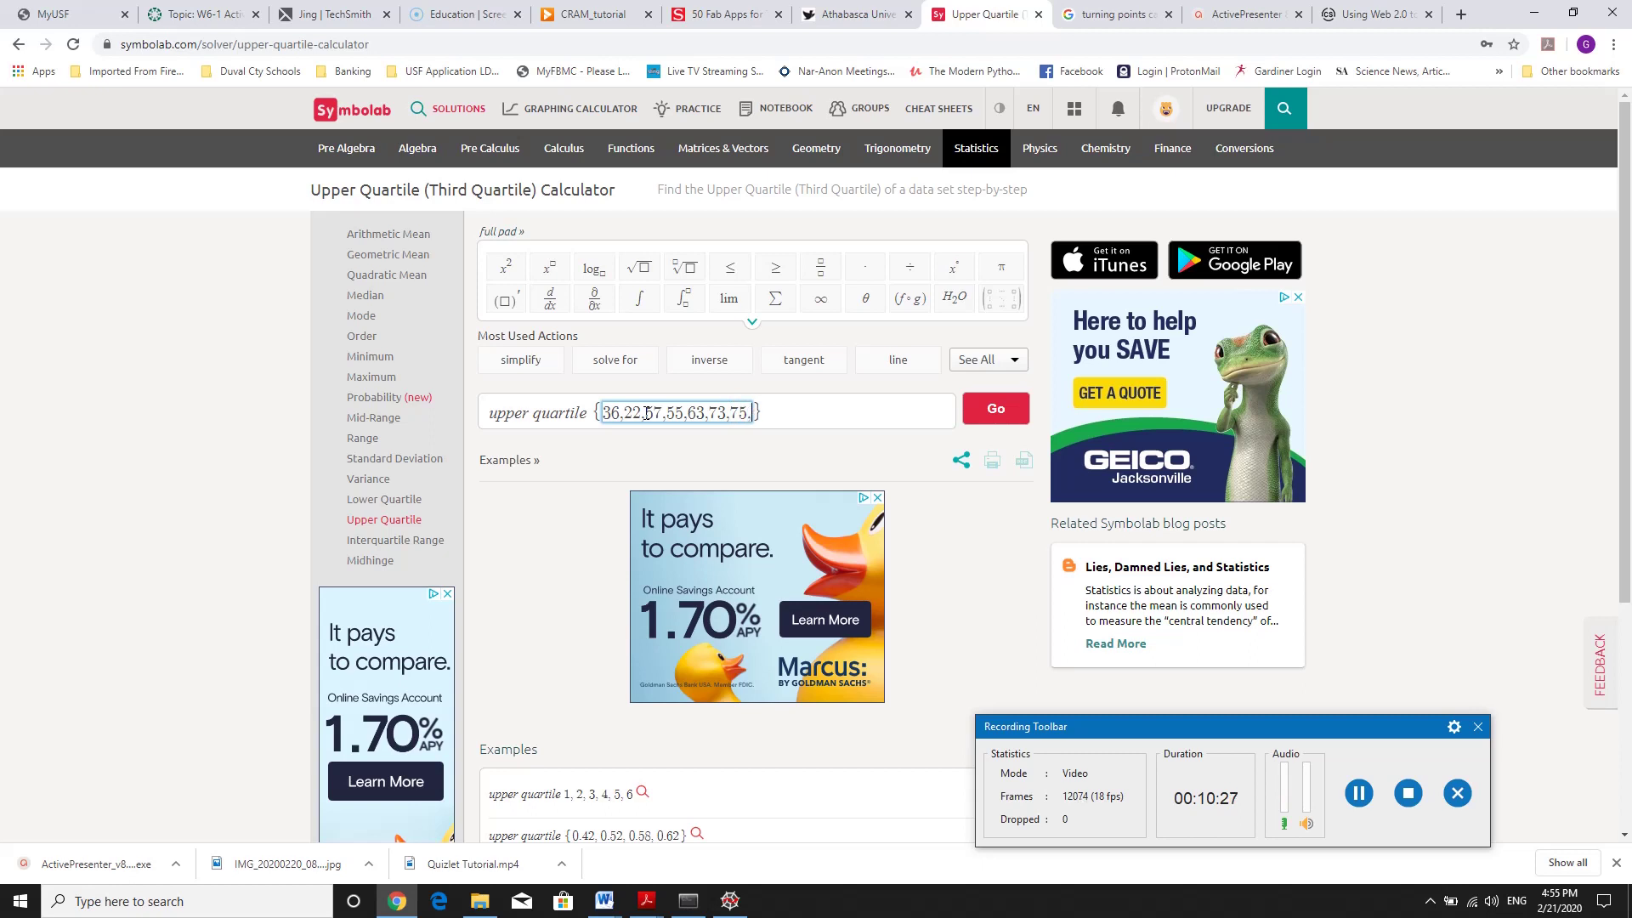
type(",82,")
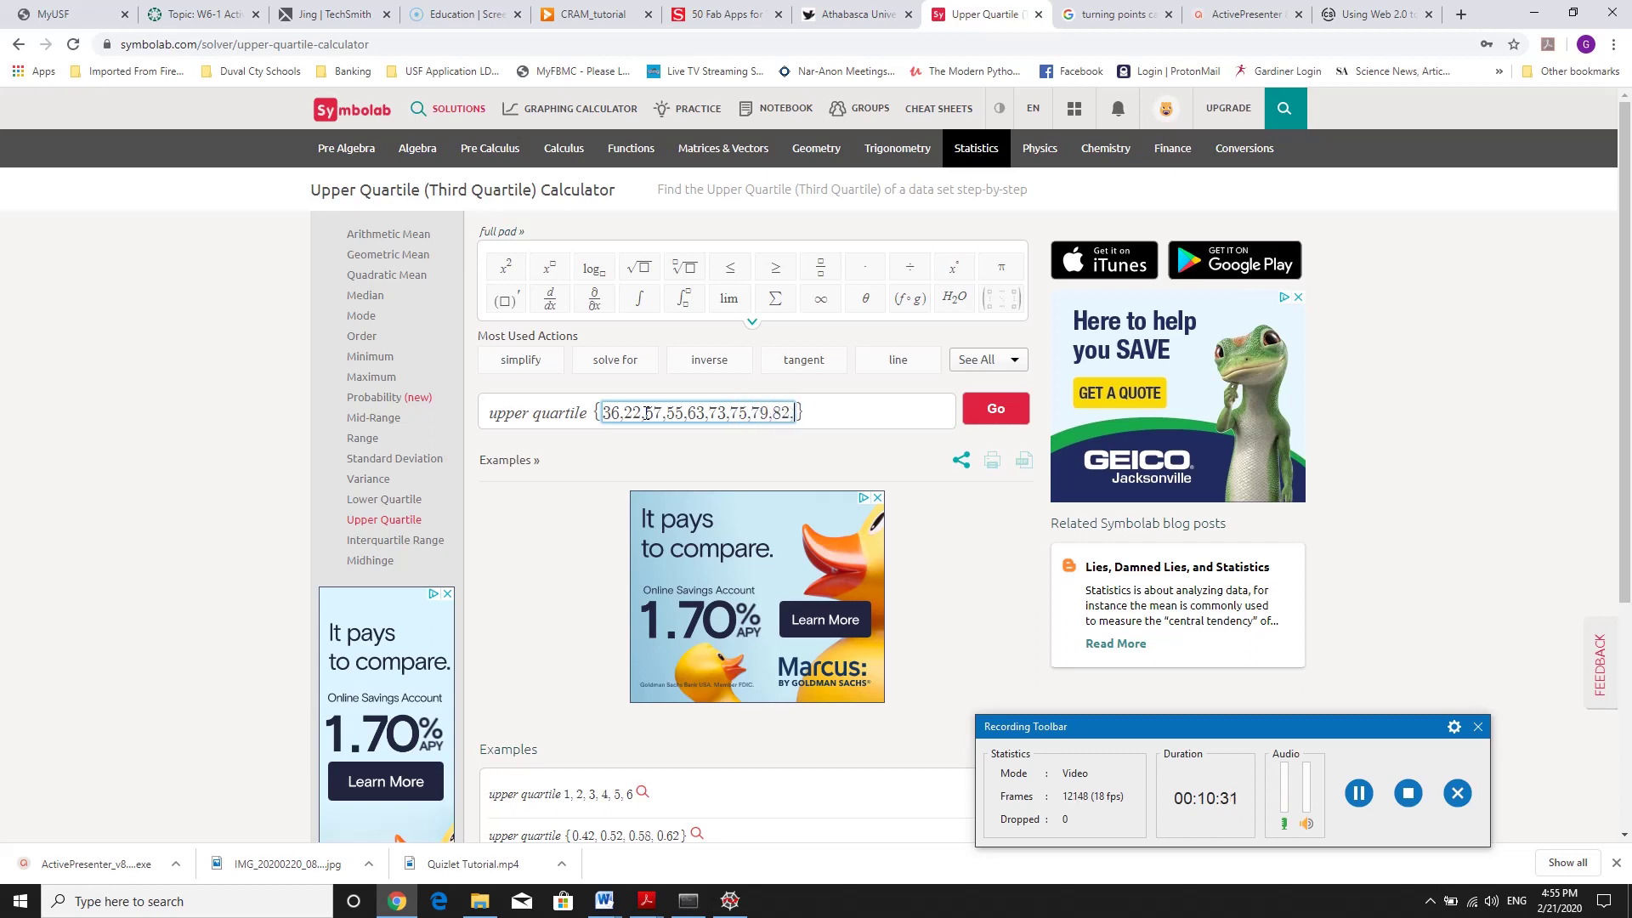
type("89,93,97")
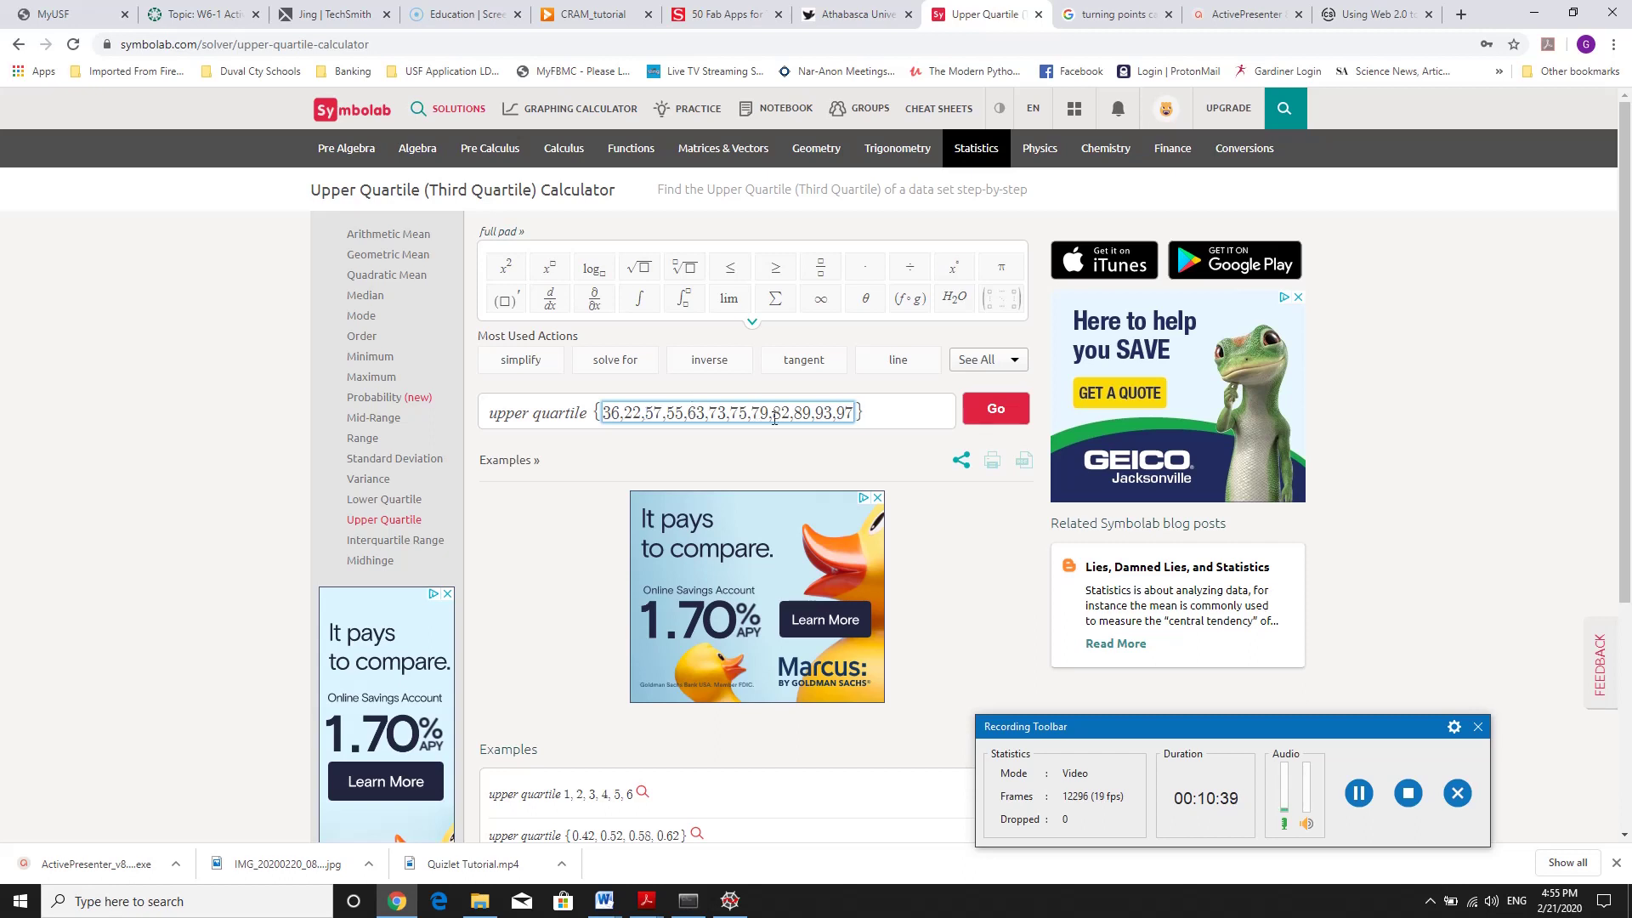
left_click(993, 415)
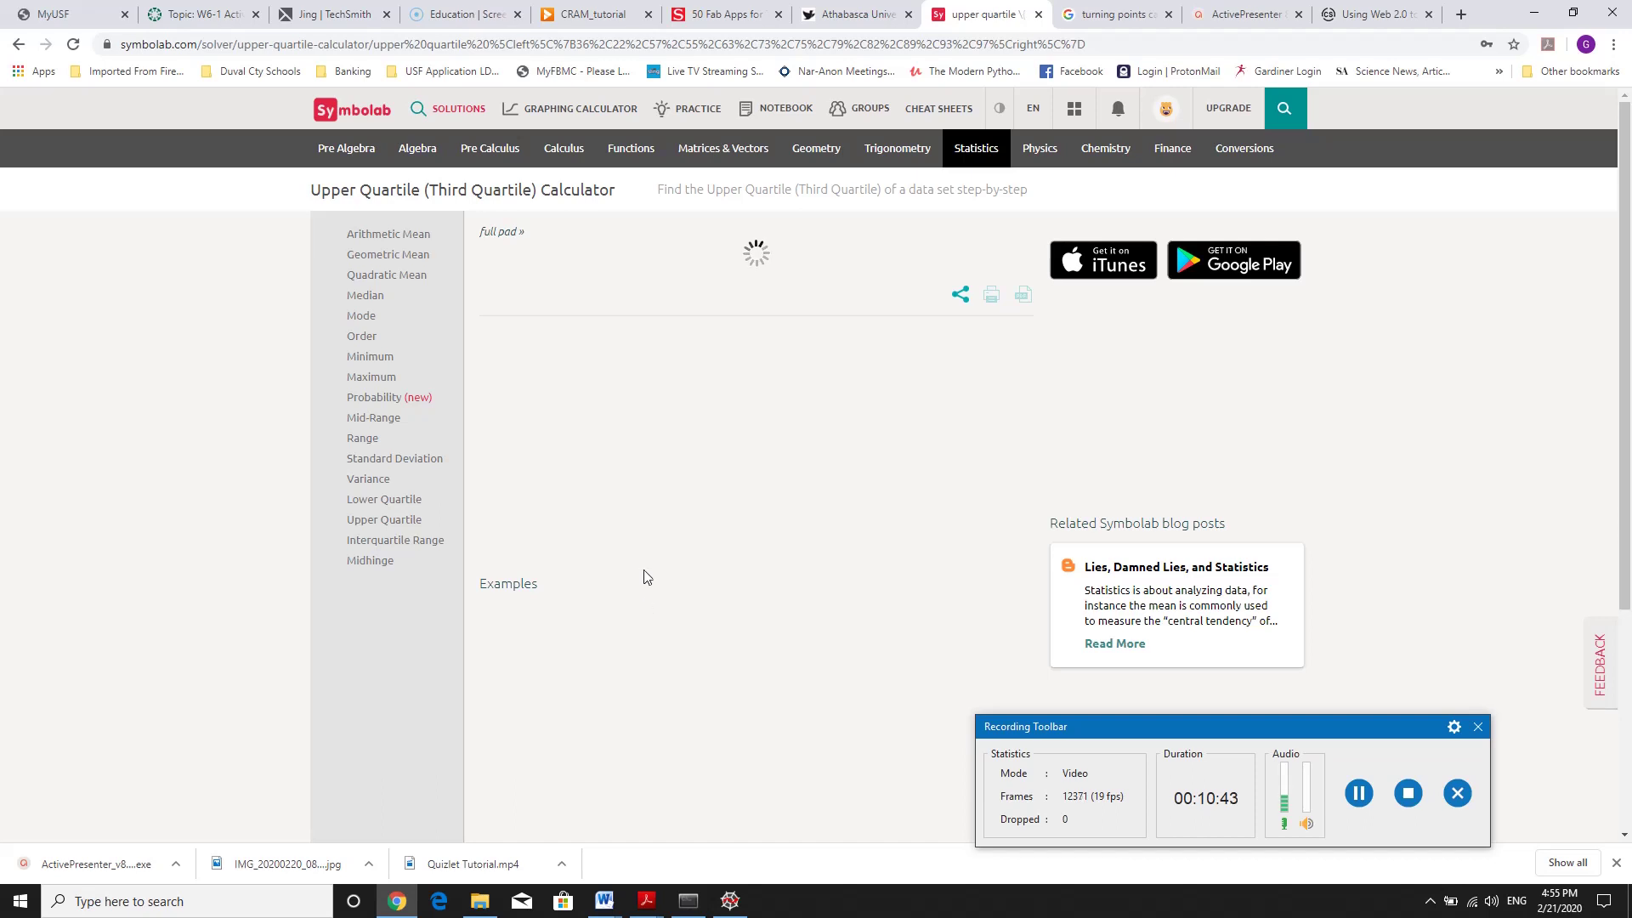
Expand the detailed steps for taking the upper half and finding its median, and examine the whole upper quartile solution.
scroll(652, 571, "down", 1)
scroll(653, 571, "down", 1)
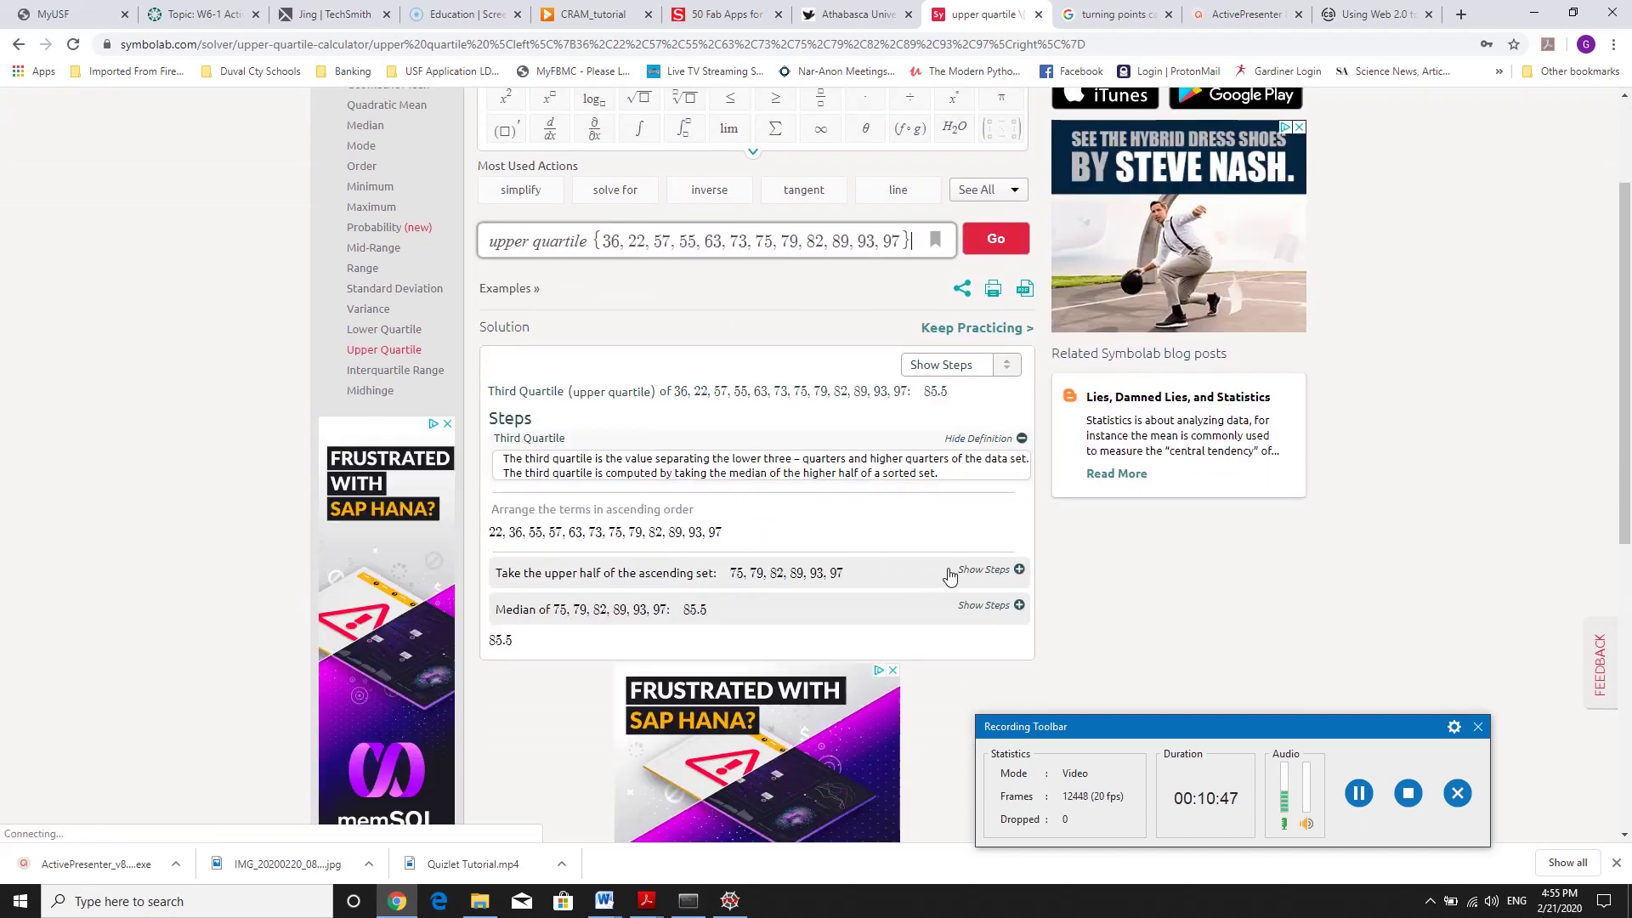
left_click(1017, 570)
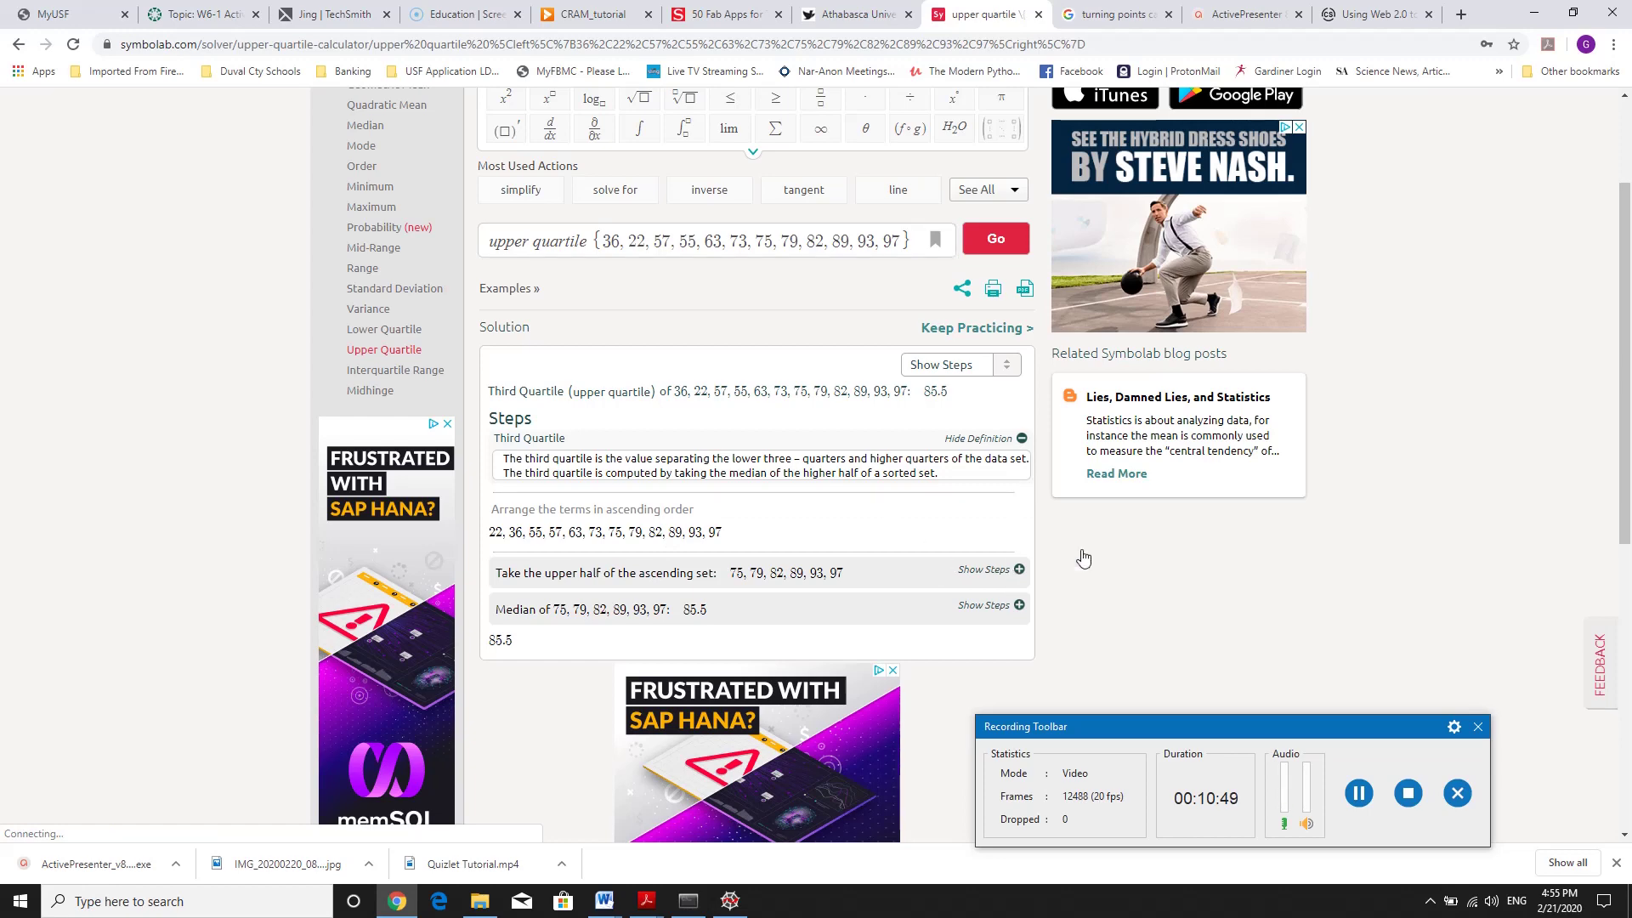
scroll(1088, 558, "down", 2)
scroll(1075, 559, "down", 3)
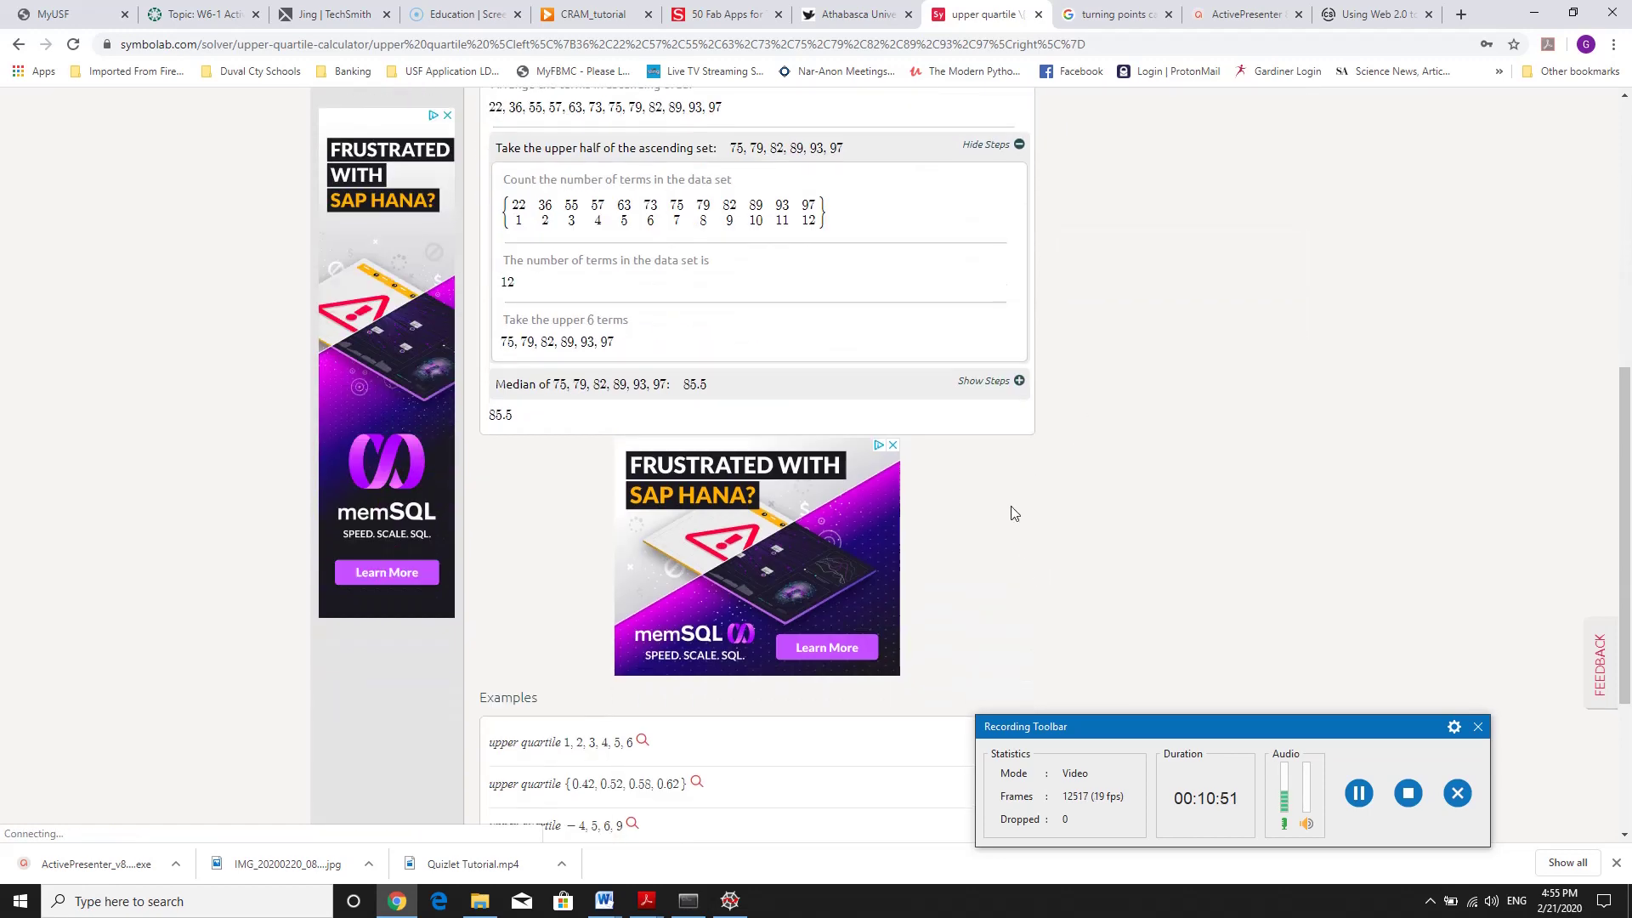
left_click(1019, 381)
scroll(1105, 442, "up", 3)
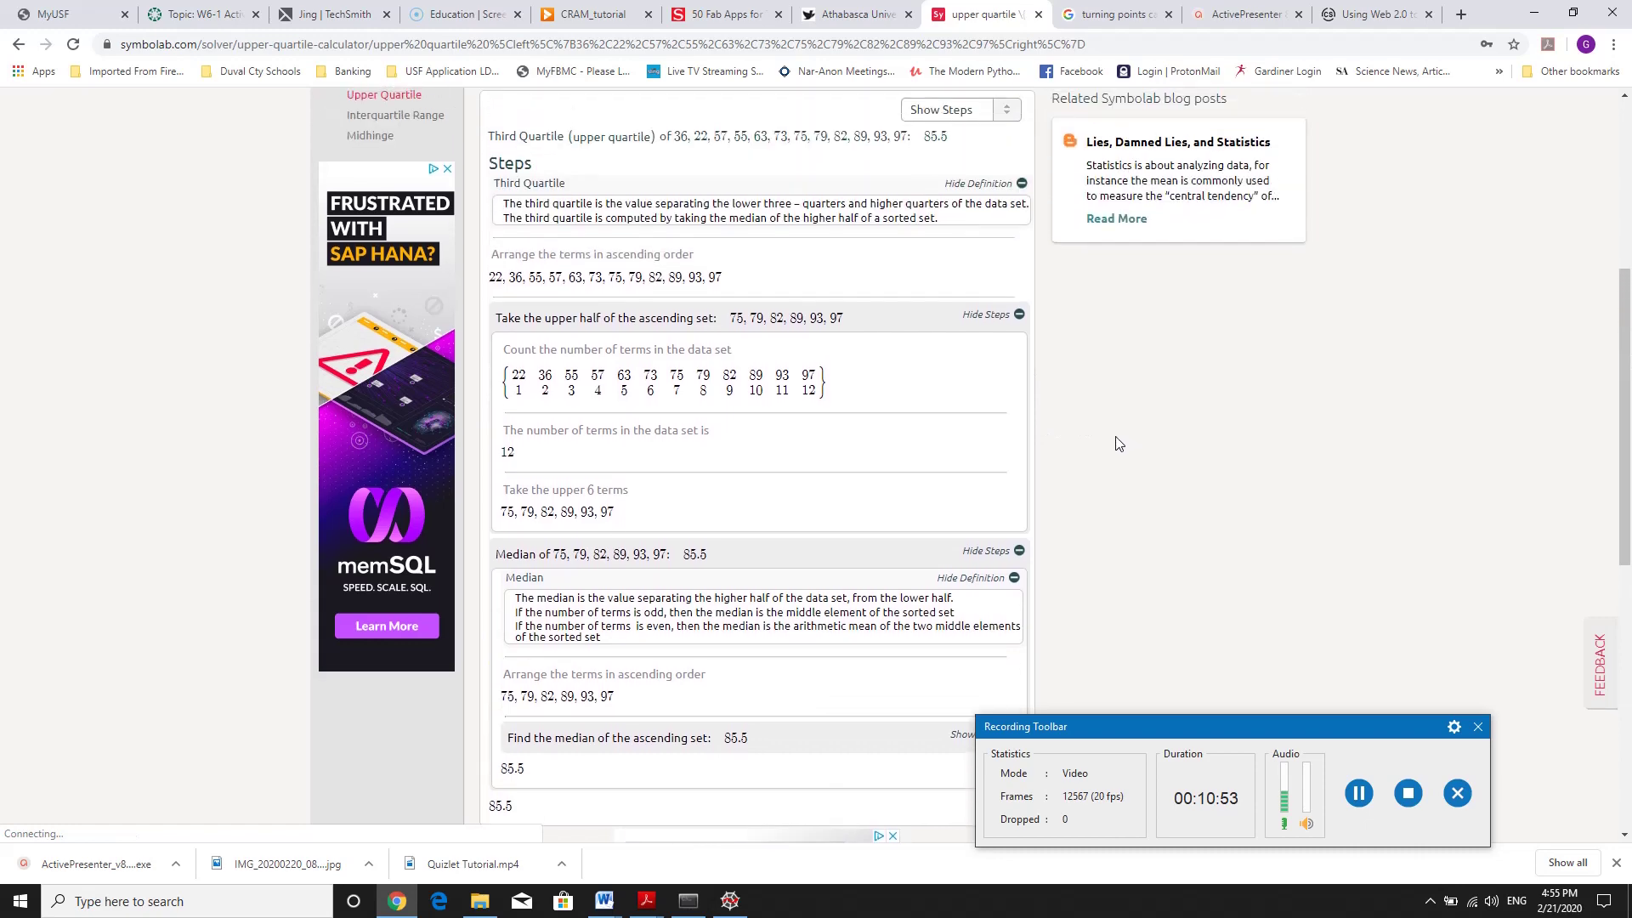
scroll(932, 510, "up", 3)
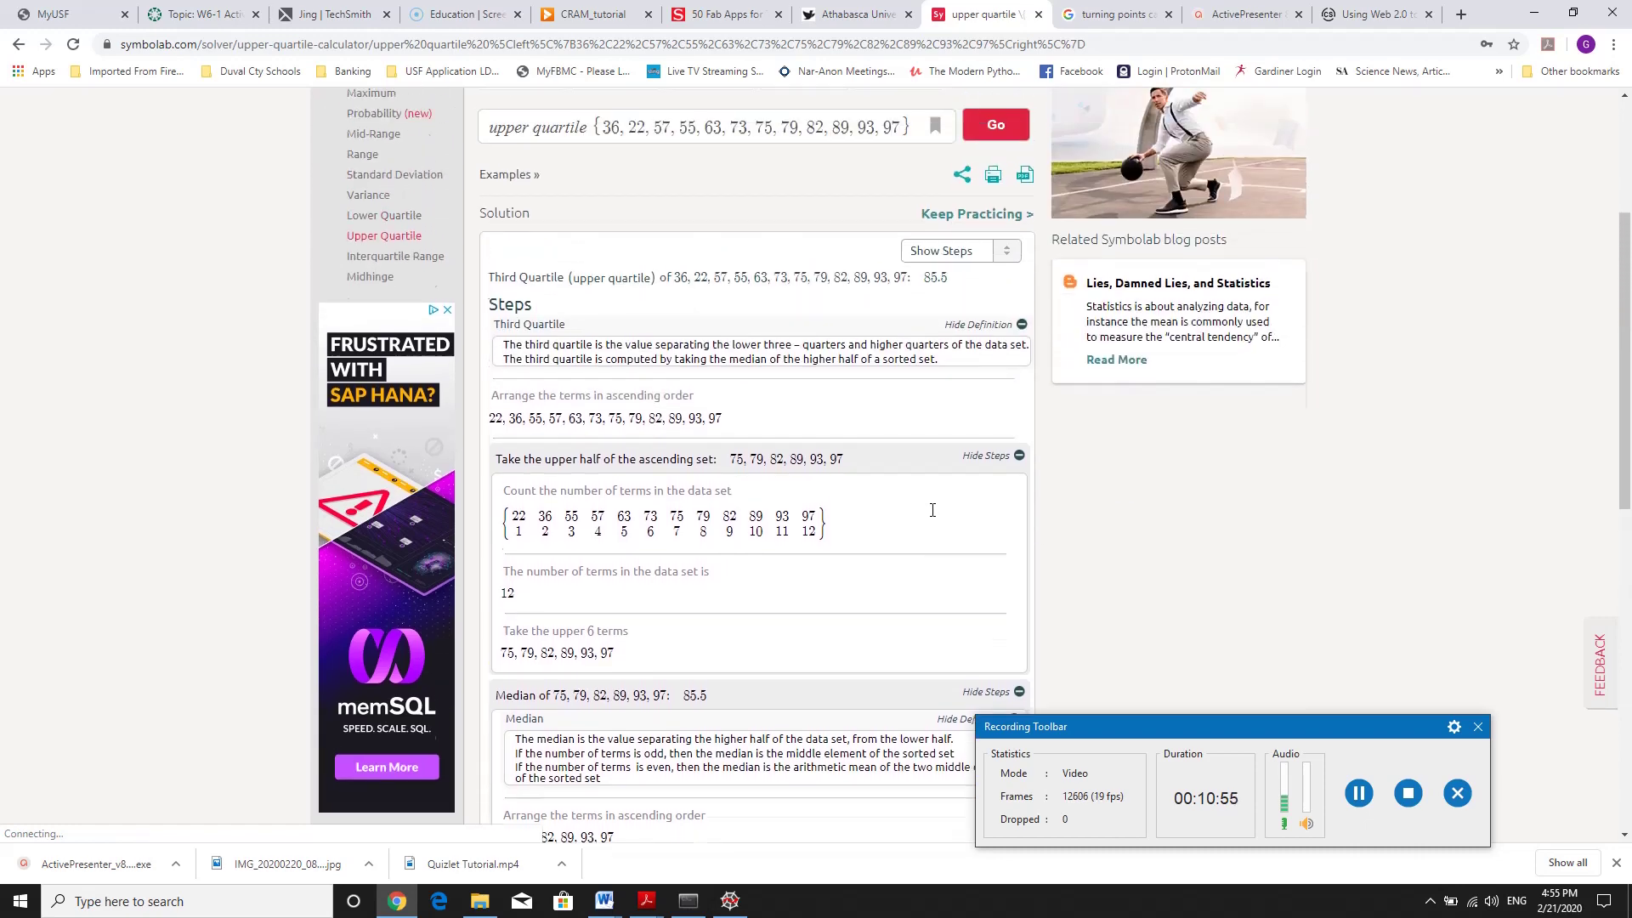
scroll(927, 525, "down", 2)
scroll(903, 539, "up", 3)
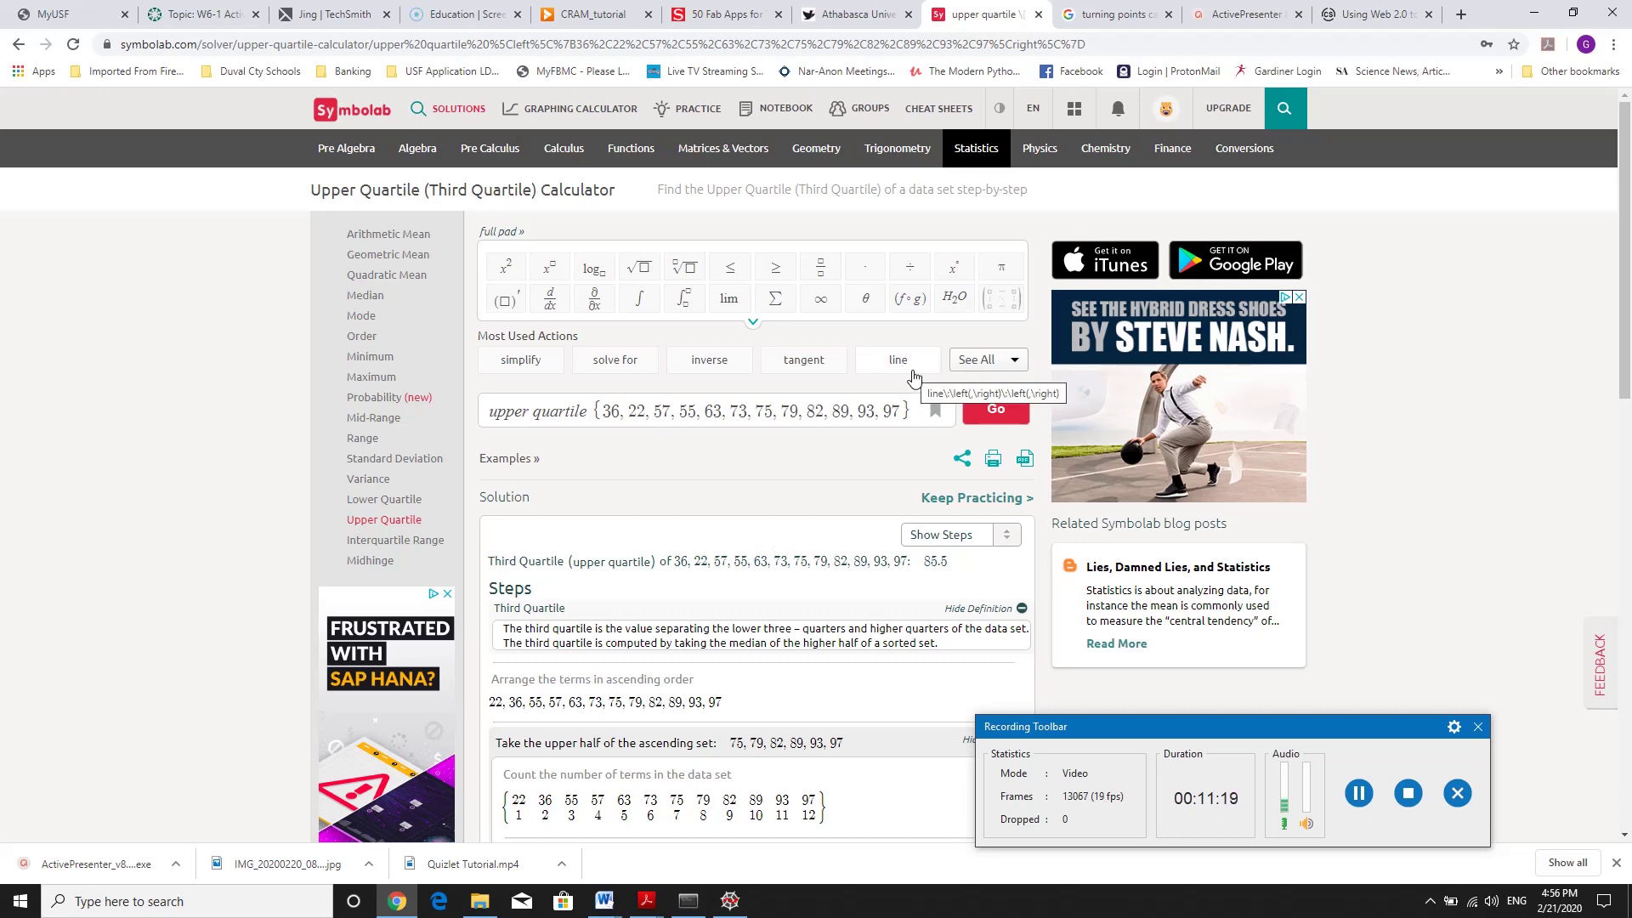
Go to the groups managed by this account and open the Geometry group to view its members and comments.
mouse_move(912, 154)
left_click(871, 110)
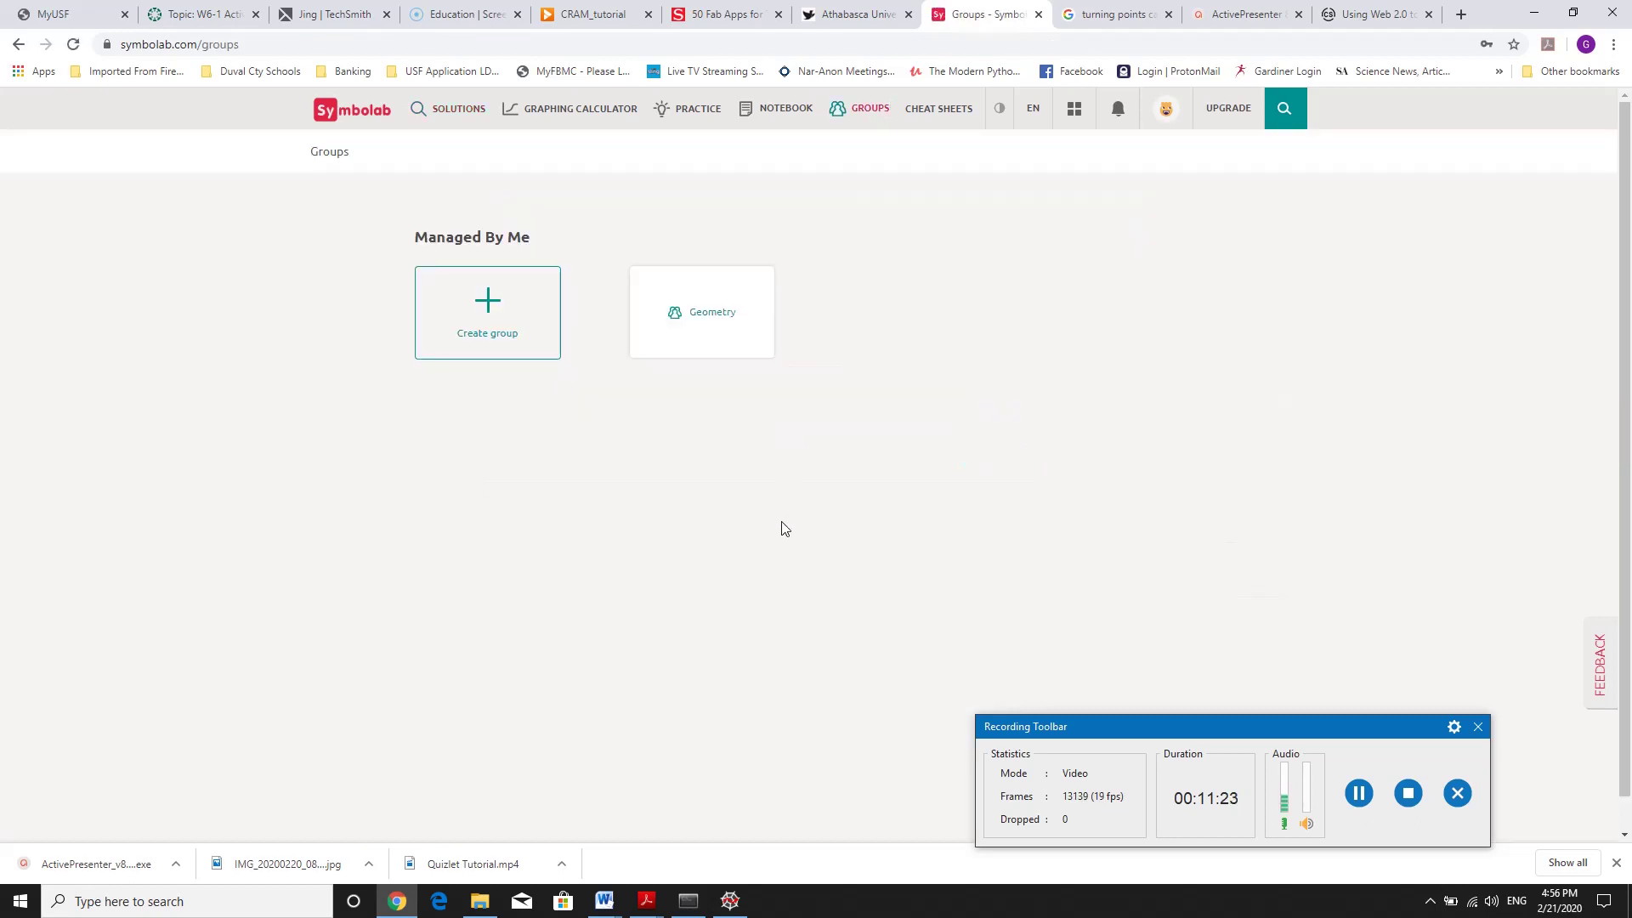
left_click(730, 312)
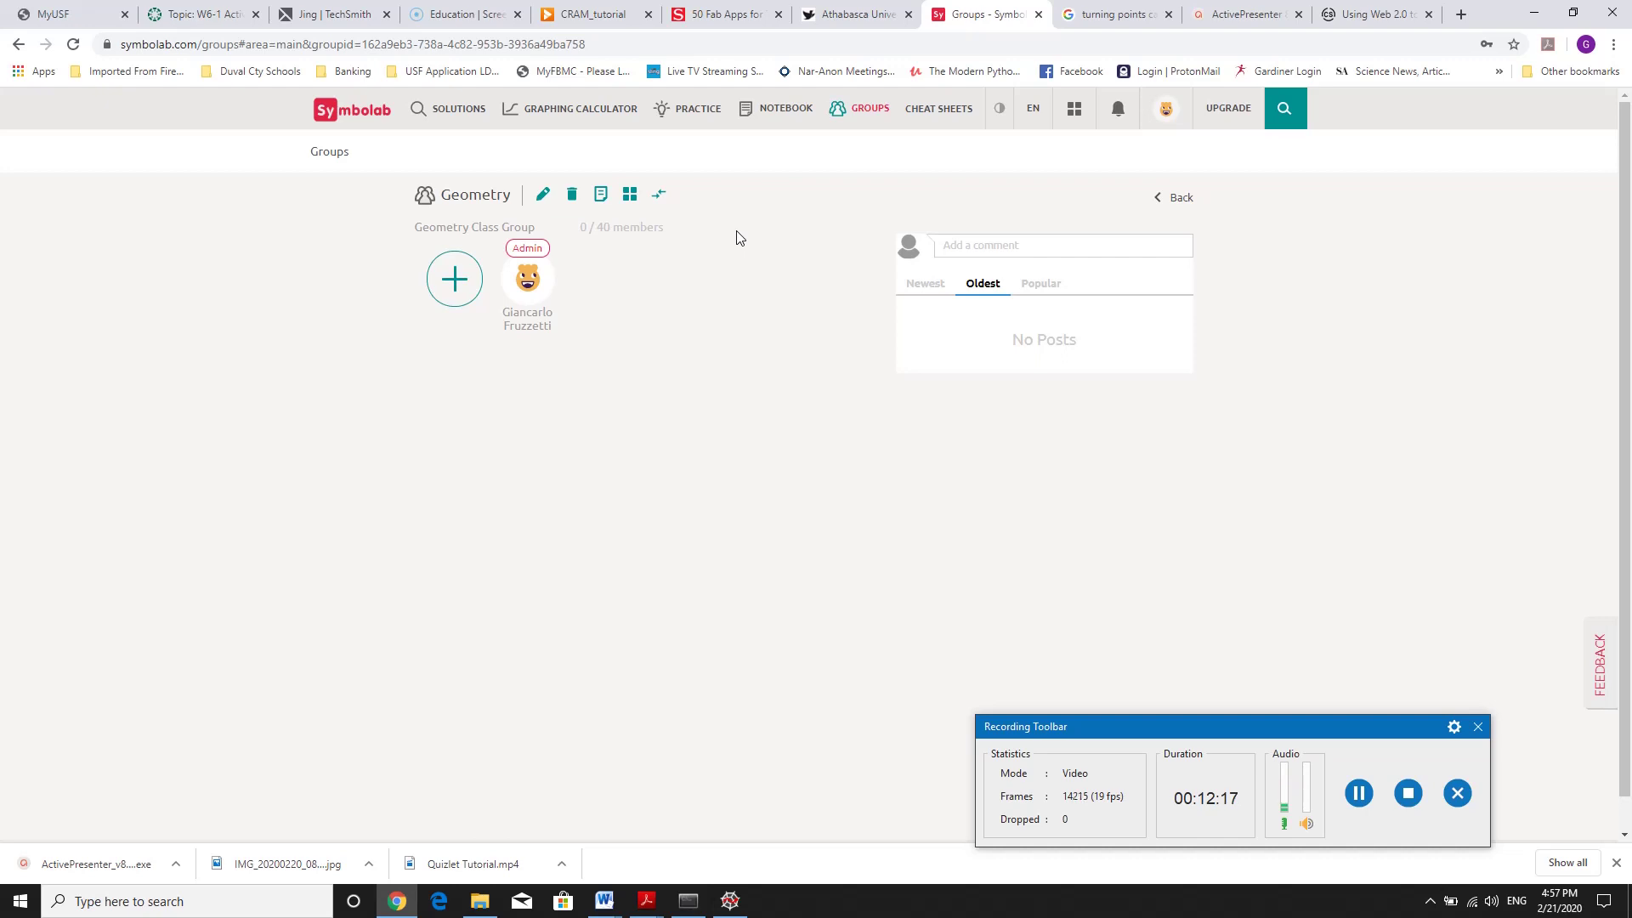
left_click(1408, 792)
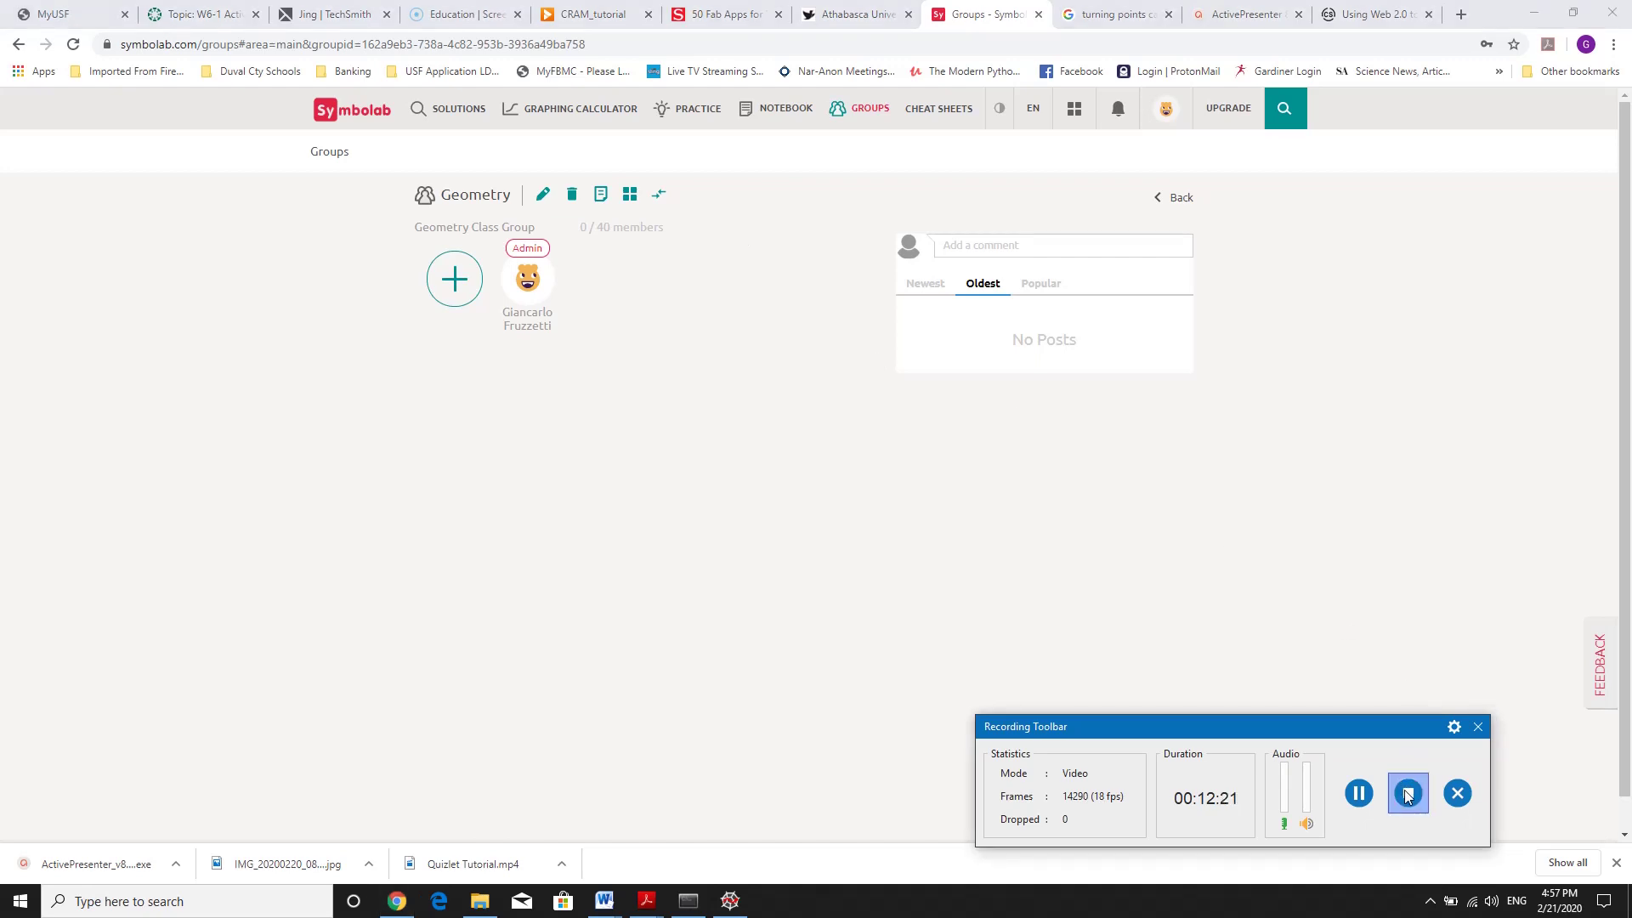